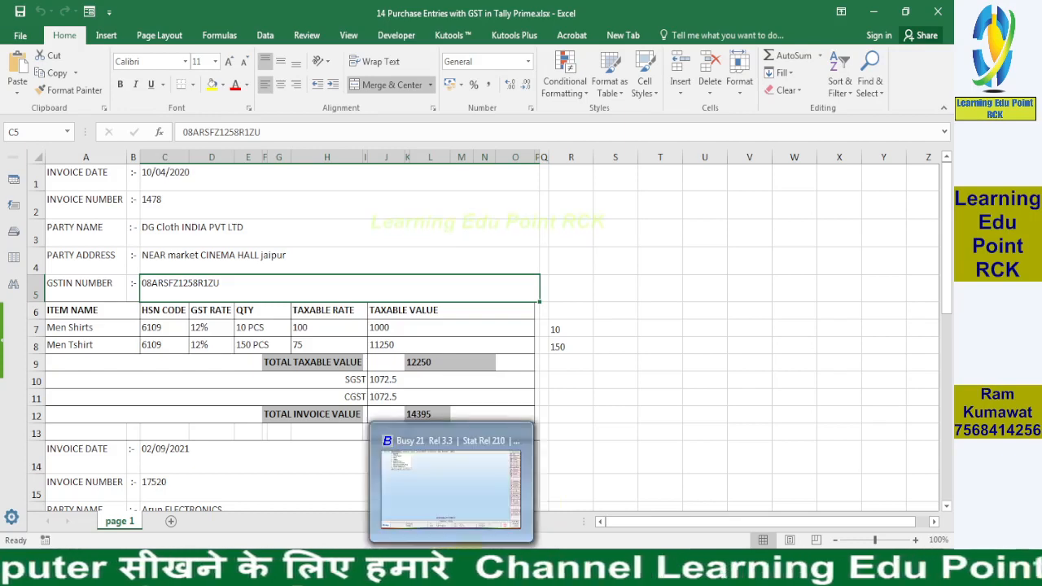
- Switch to Busy and start a new purchase voucher
click(509, 488)
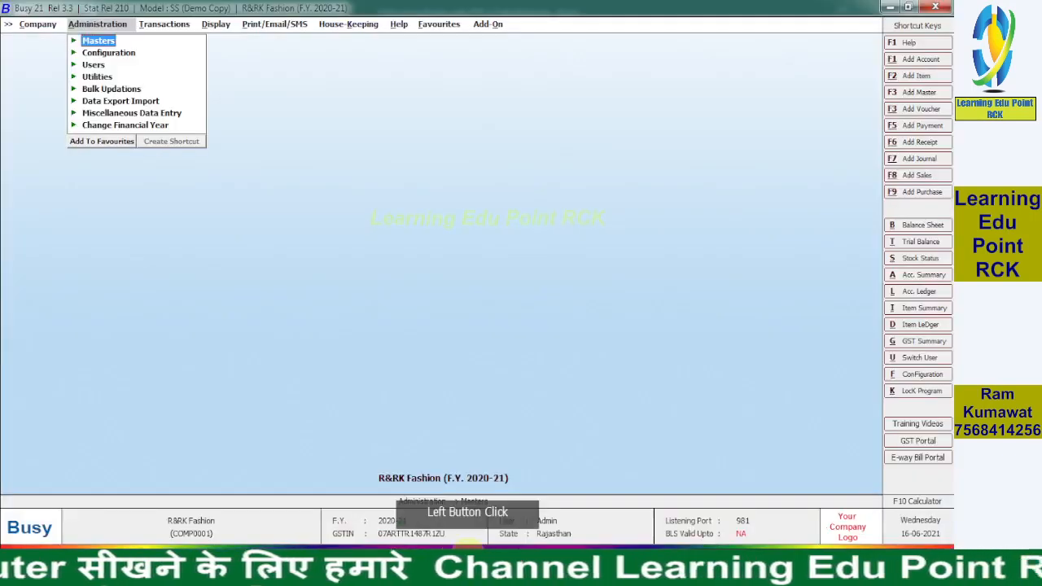
click(160, 28)
key(Down)
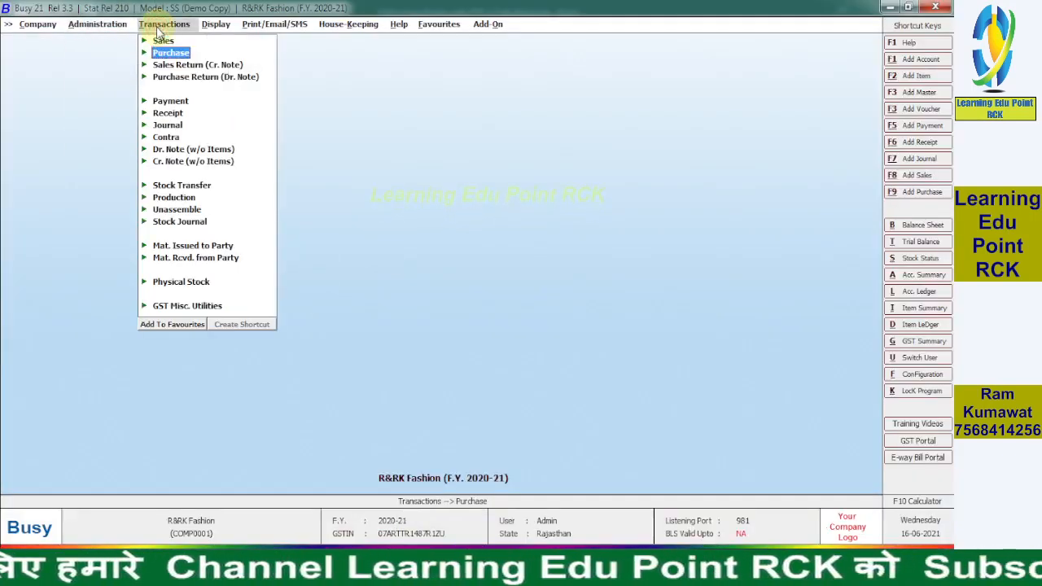
key(Return)
key(Return)
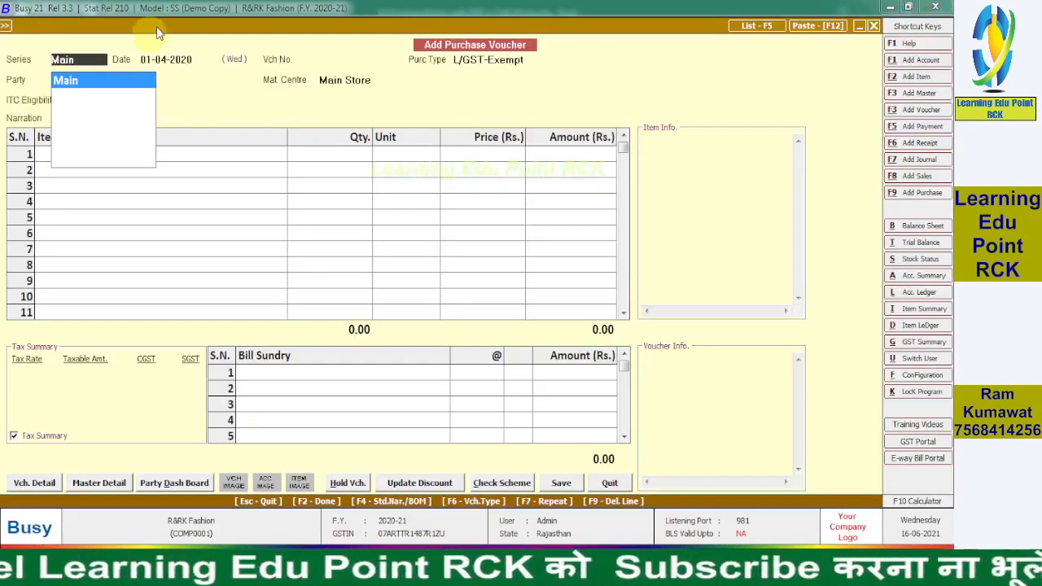
- Accept the Main series, set the voucher date to 10-04-2020, and continue with the voucher number left blank
key(Return)
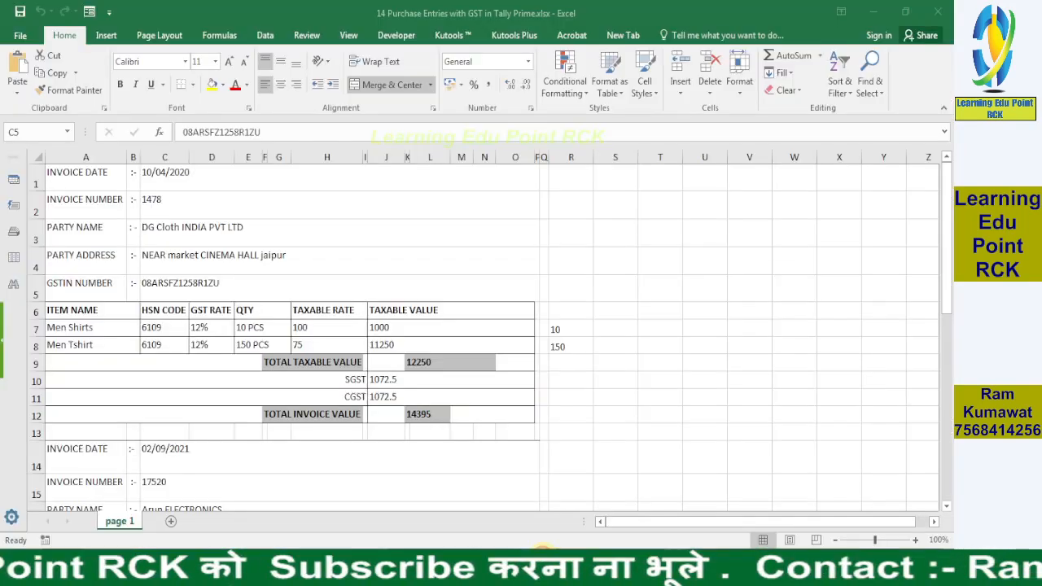
click(196, 287)
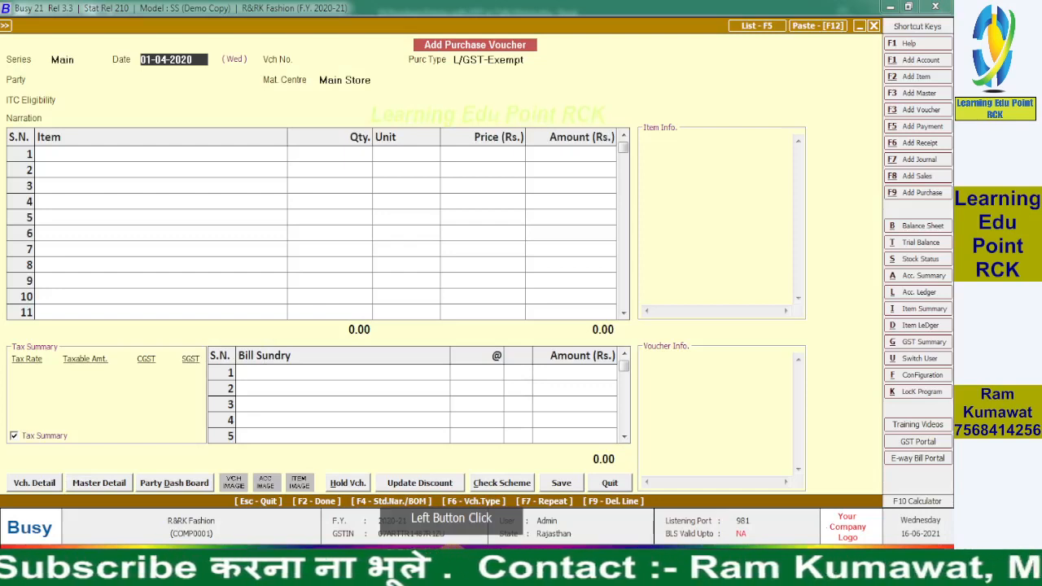
text(10)
key(Return)
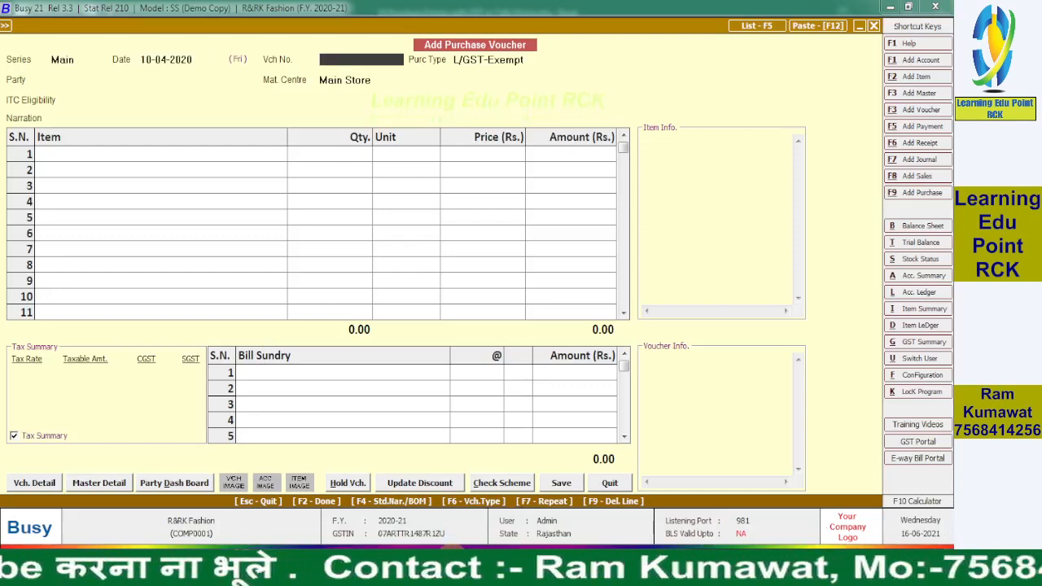
key(Return)
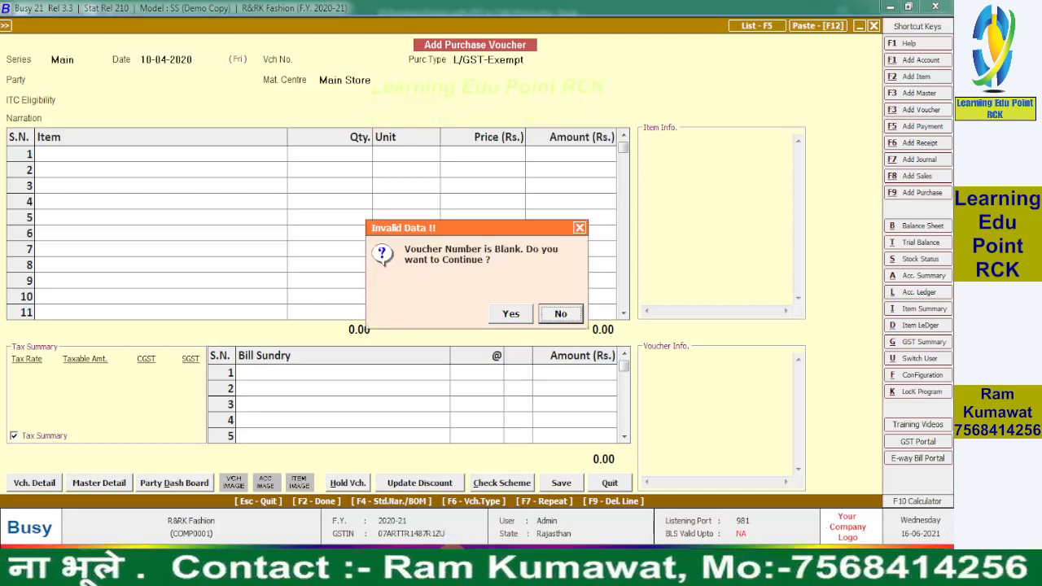
key(Left)
key(Return)
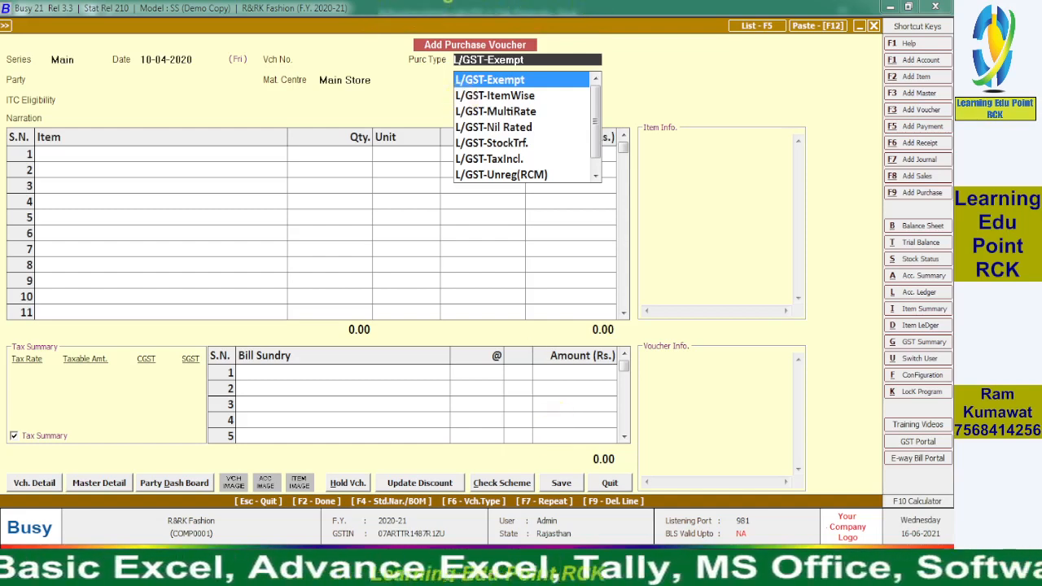
- Compare the available purchase types with the GST rate and party address on the first invoice in the Excel workbook
mouse_move(538, 567)
click(497, 529)
click(350, 291)
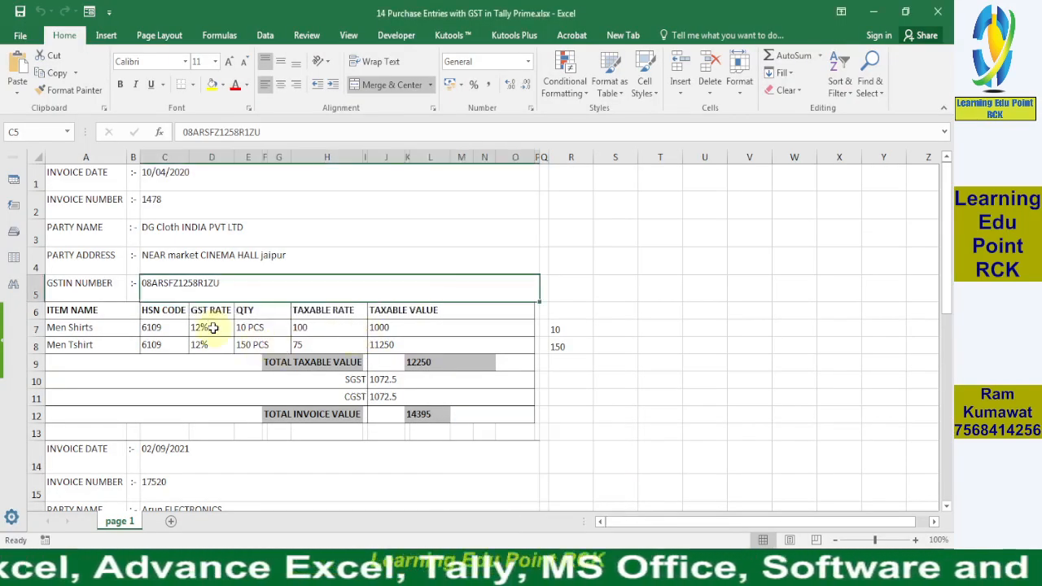
click(534, 561)
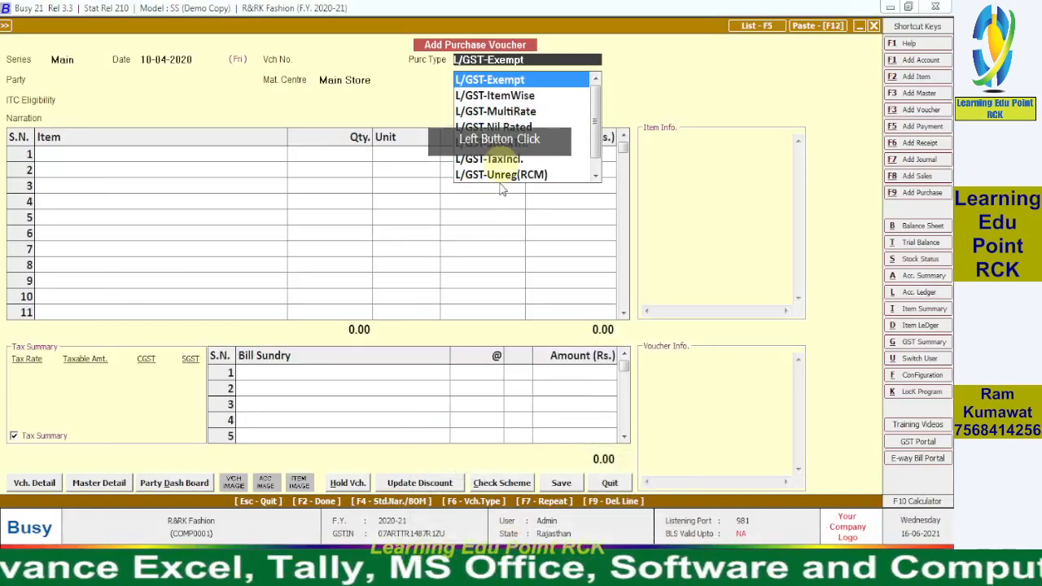
drag(594, 120, 594, 150)
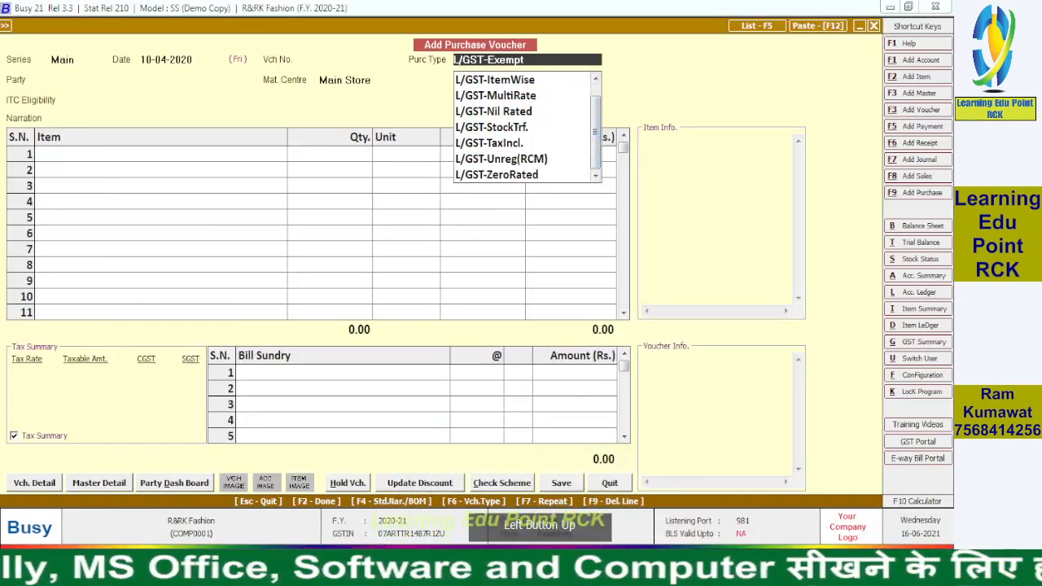
click(493, 531)
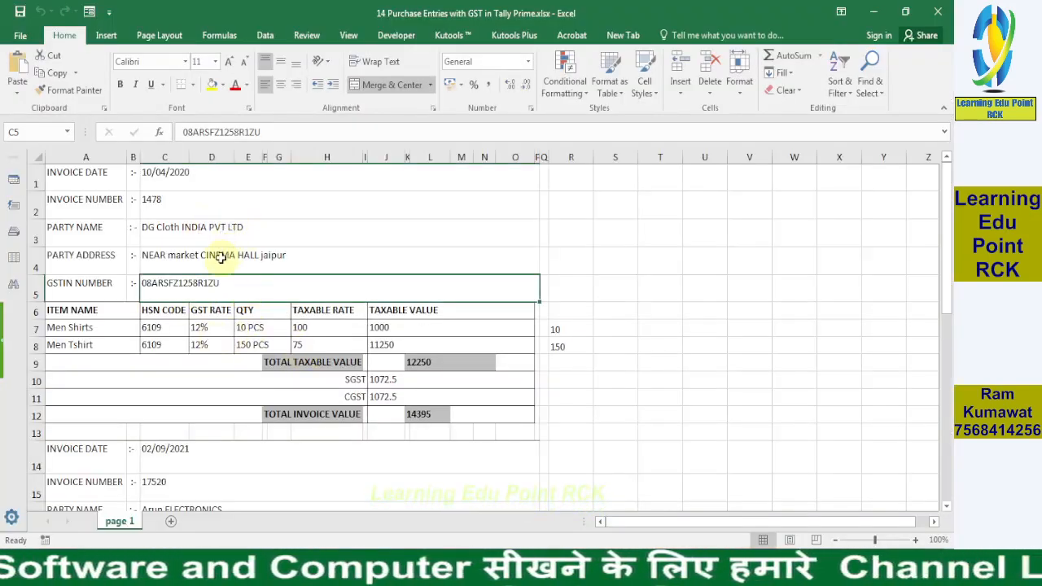
click(220, 257)
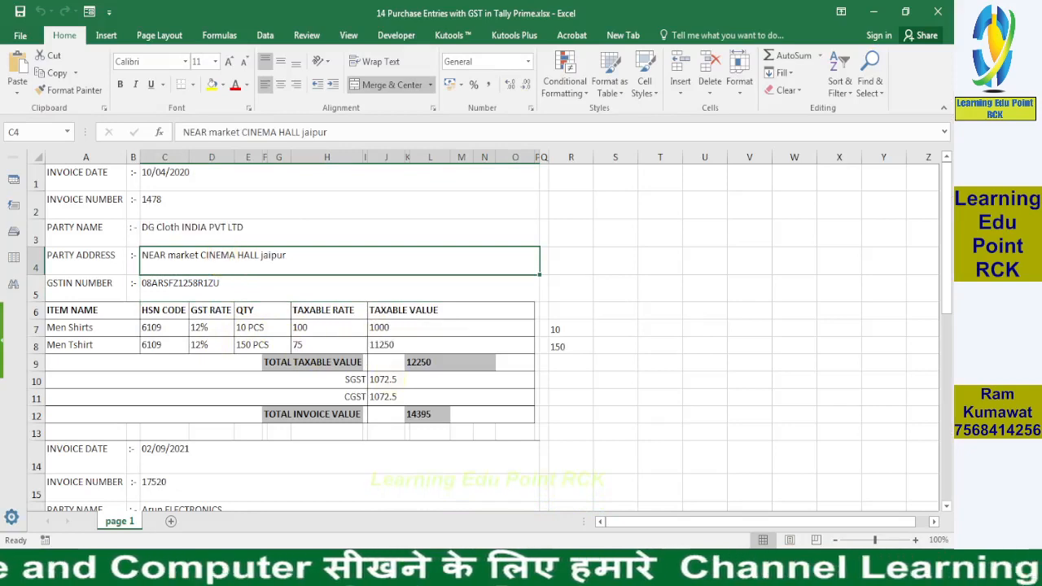
click(540, 569)
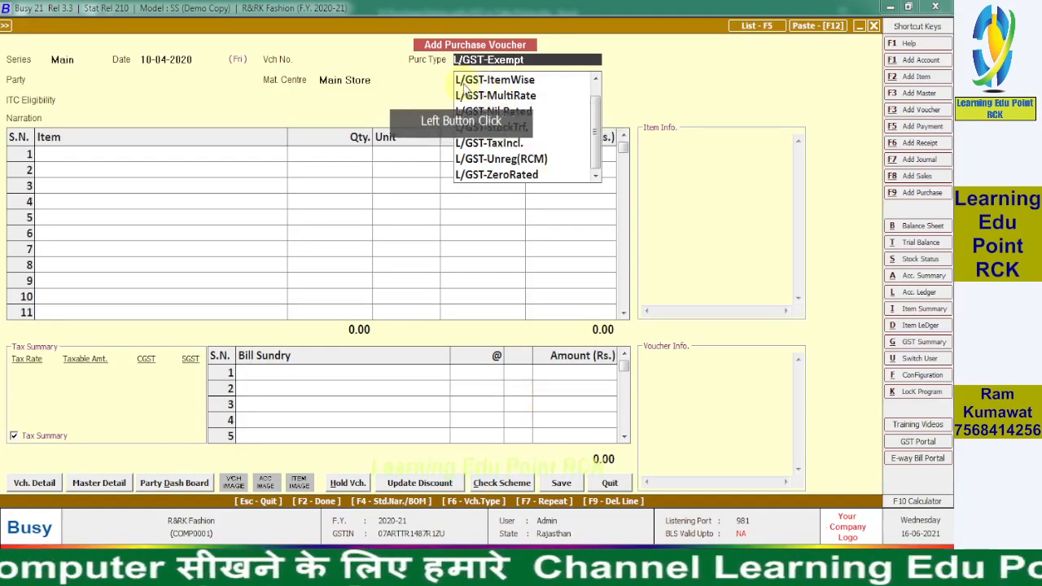
- Set the voucher's purchase type to L/GST-12%, checking the party's location on the Excel invoice
click(469, 127)
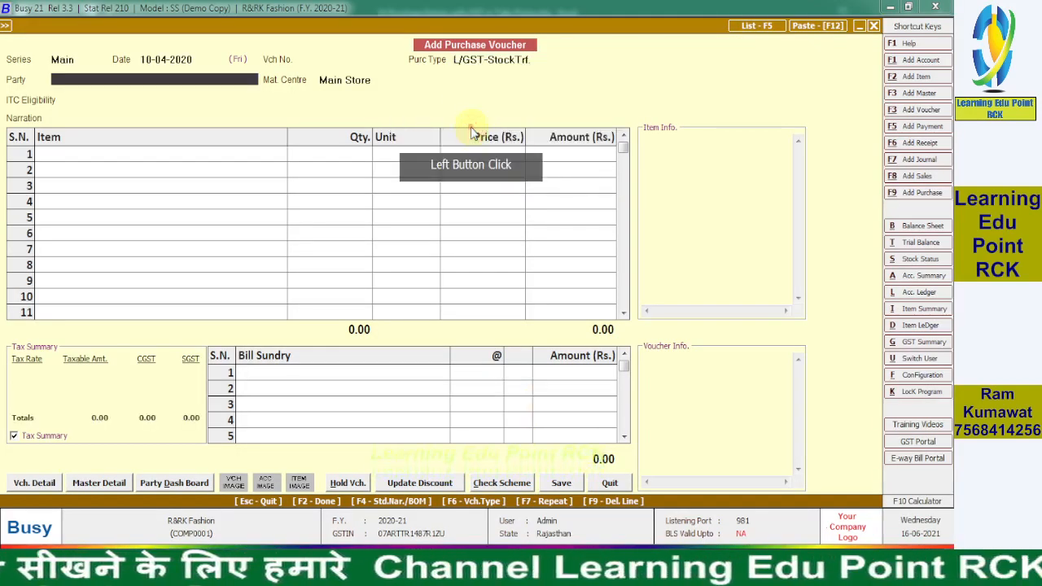
click(476, 61)
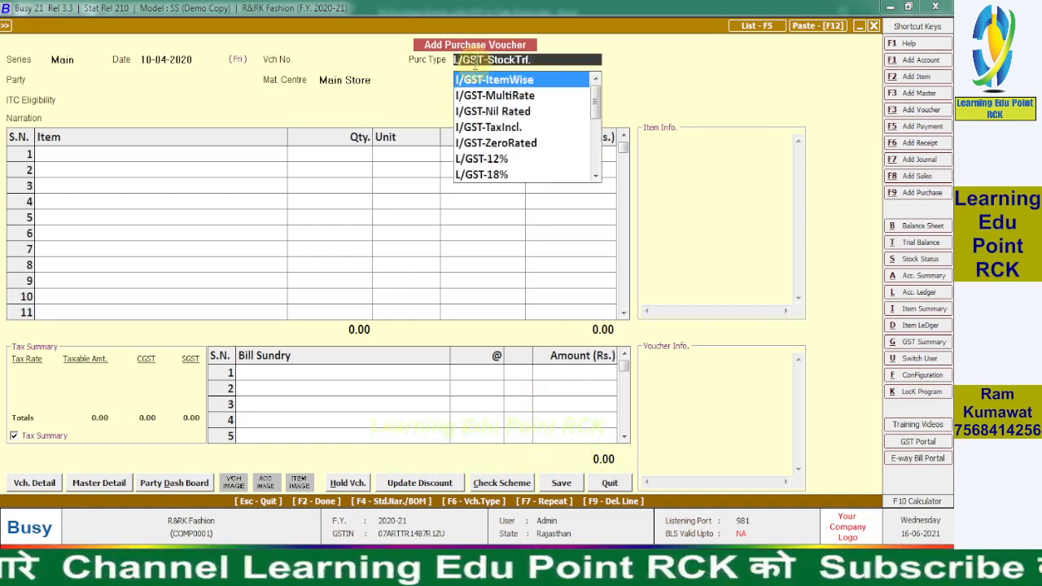
key(Up)
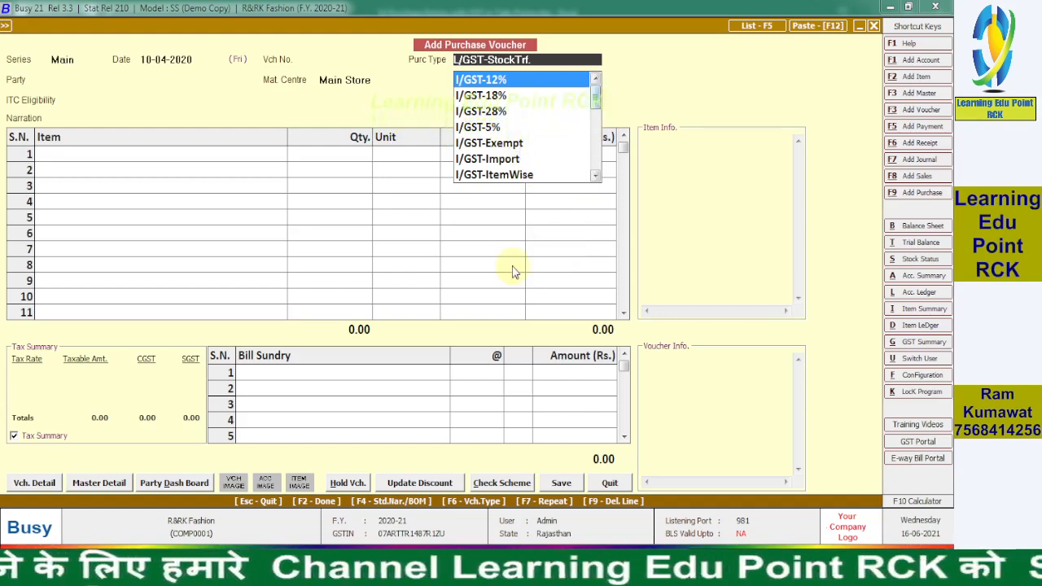
click(537, 564)
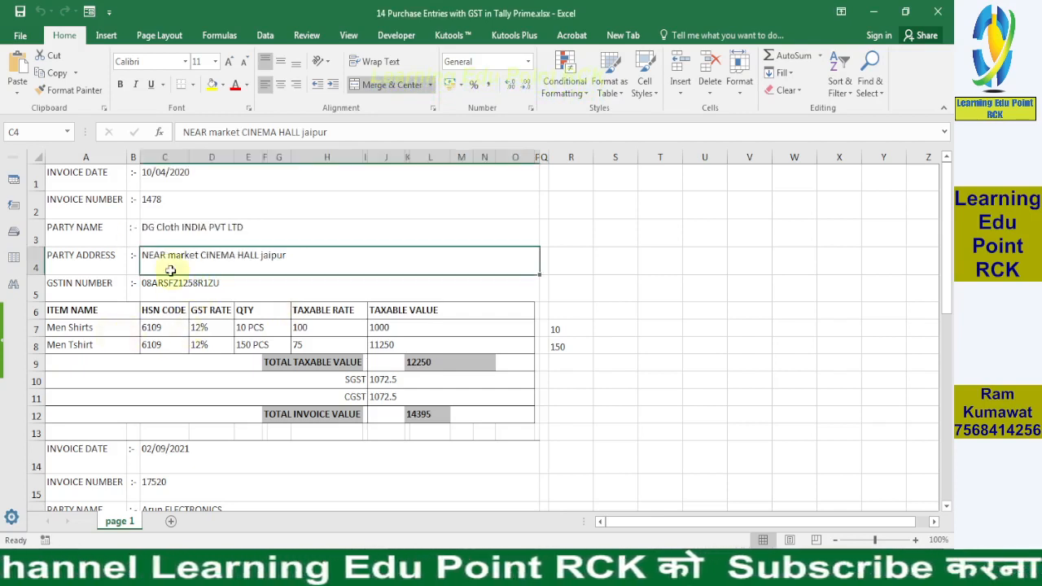
click(273, 258)
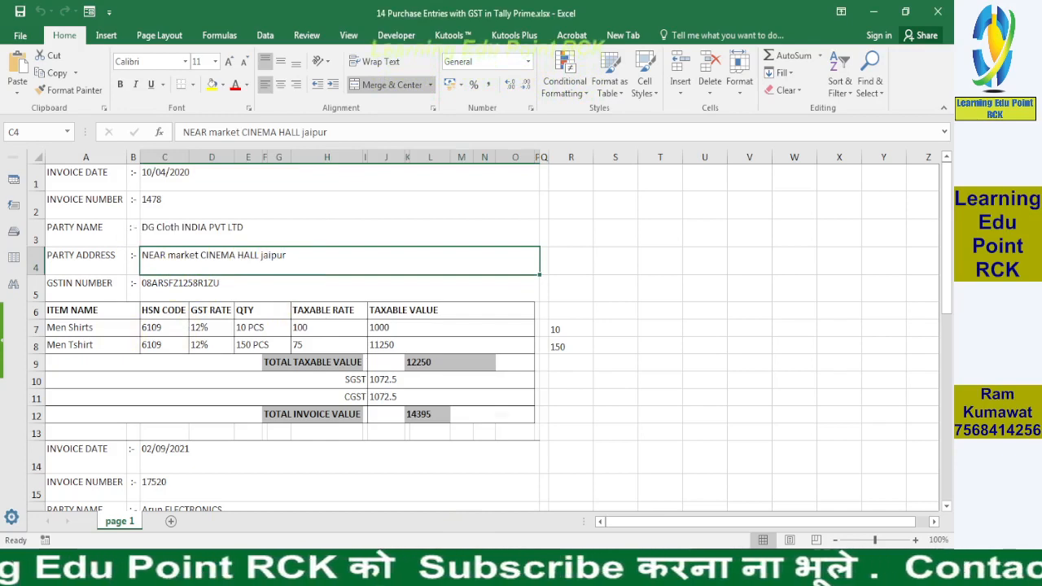
click(480, 442)
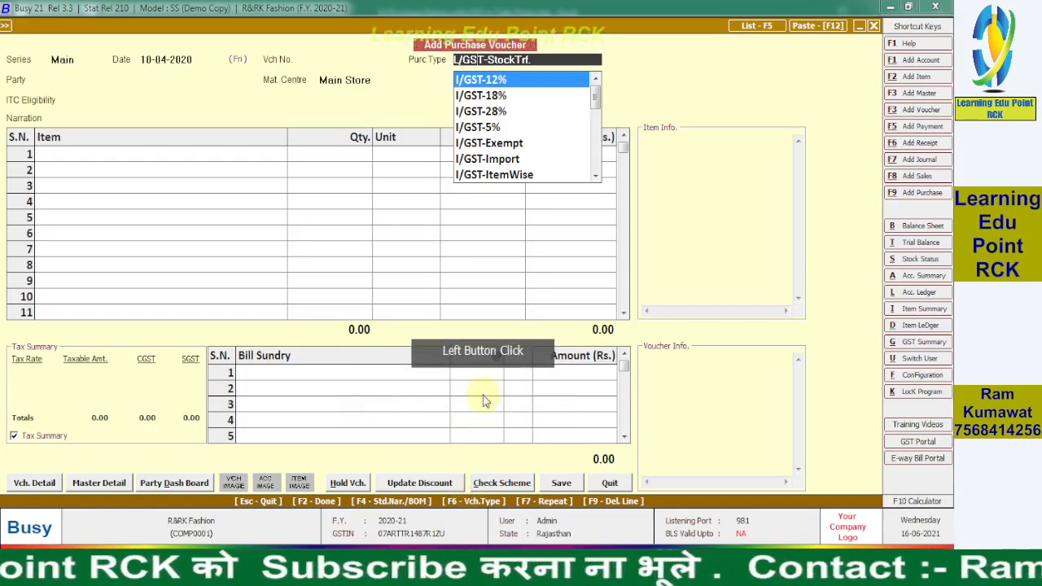
key(Down)
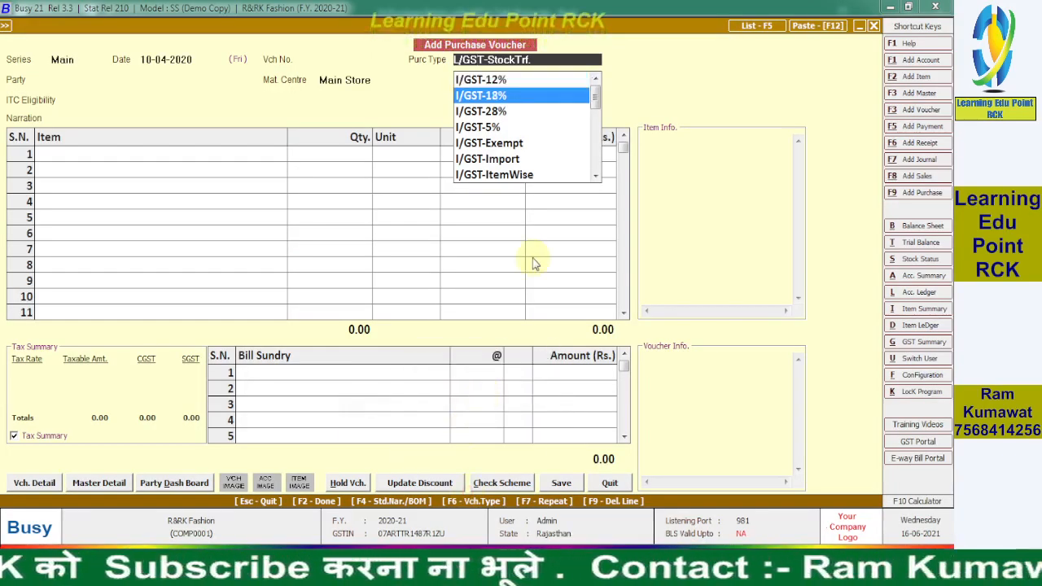
key(Down)
key(Down)
key(Down)
key(Down)
key(Down)
key(Down)
key(Down)
key(Down)
key(Down)
key(Down)
key(Down)
key(Down)
key(Down)
key(Down)
key(Down)
key(Down)
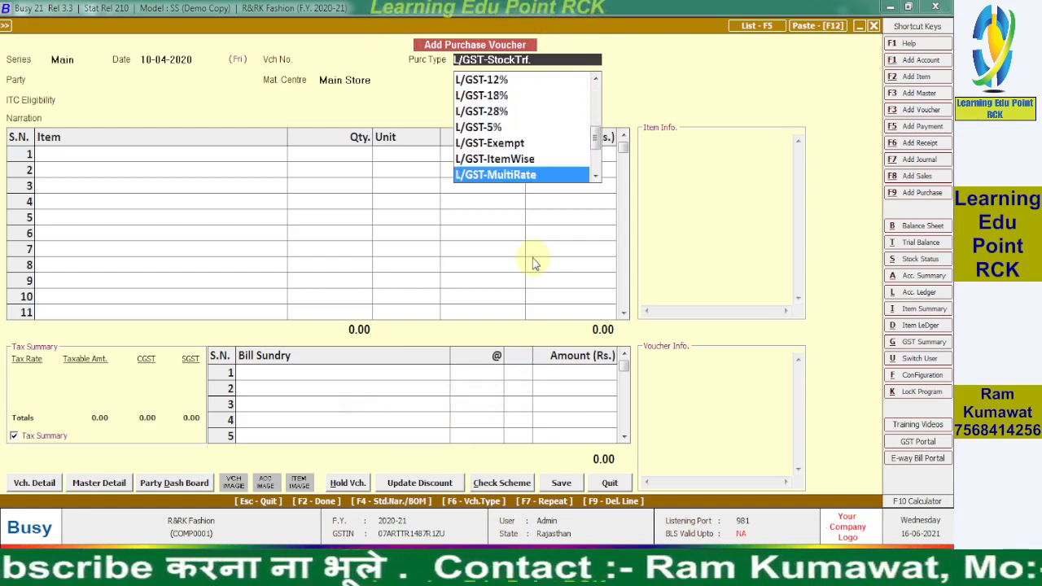
key(Up)
key(Up)
key(Up)
key(Up)
key(Up)
key(Up)
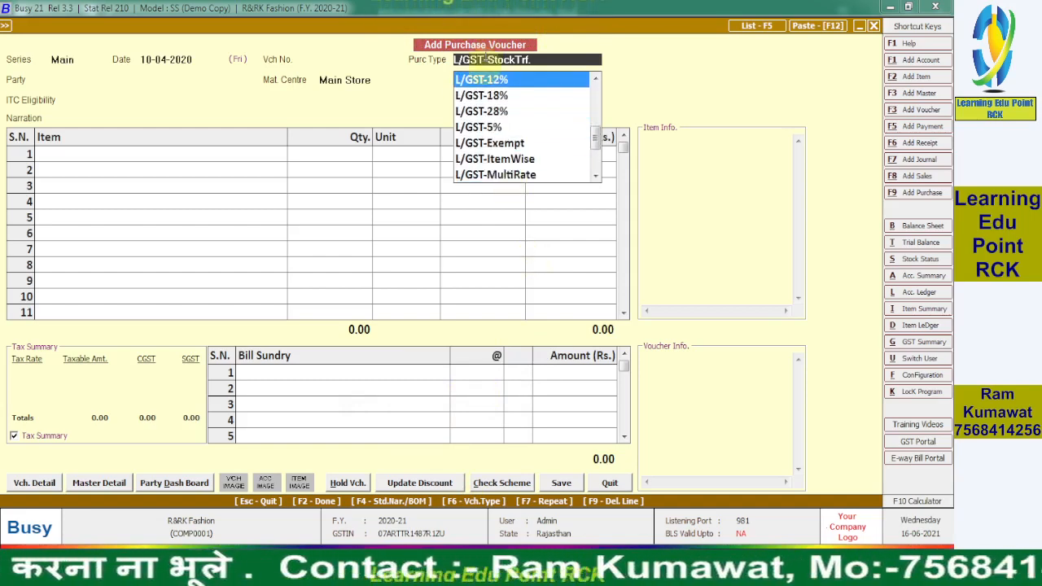
click(491, 79)
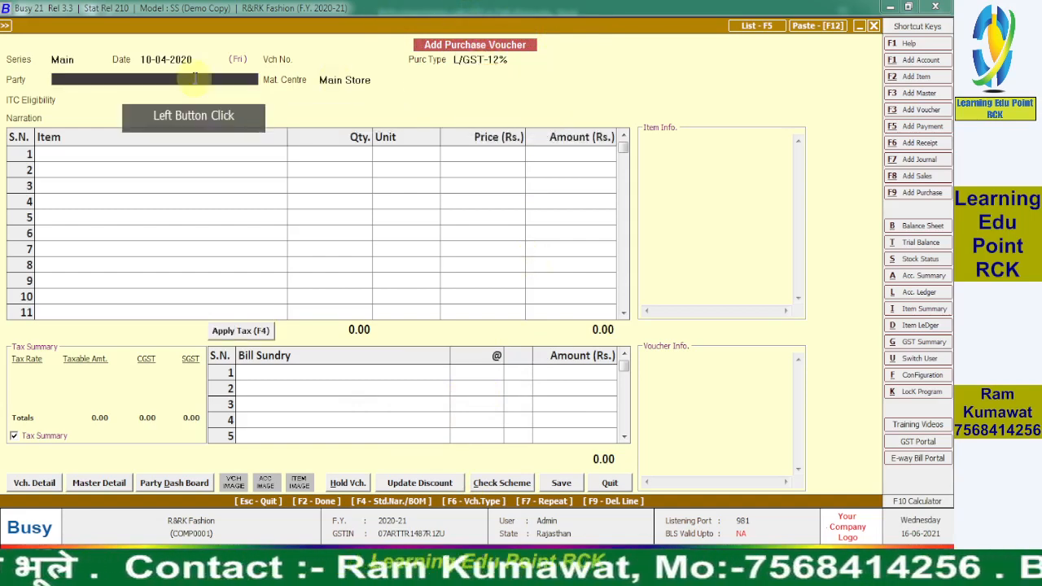
- Select DG Cloth INDIA PVT LTD from the invoice as the voucher's party and continue past the GSTIN warning
click(539, 568)
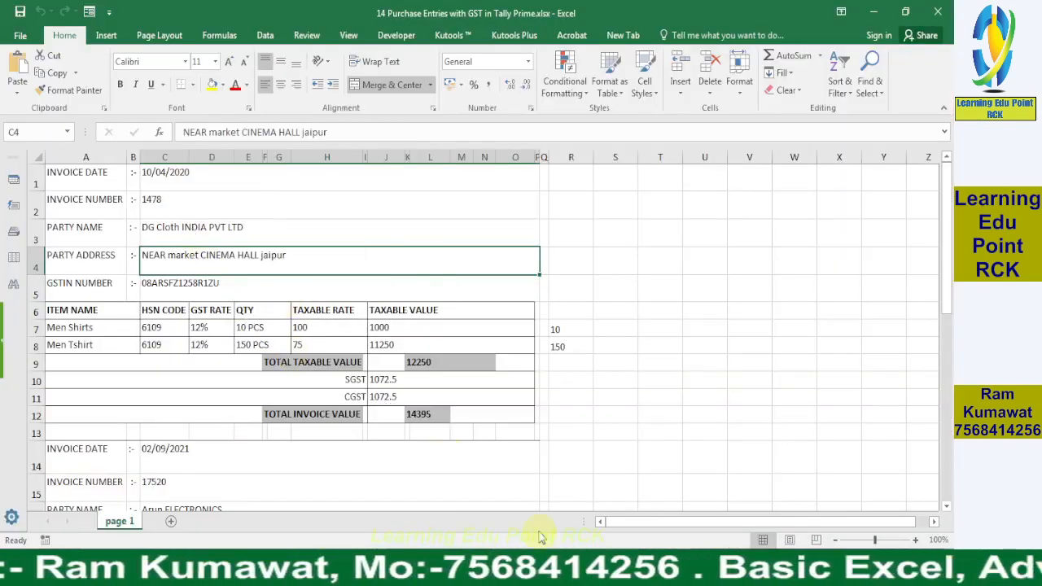
click(491, 568)
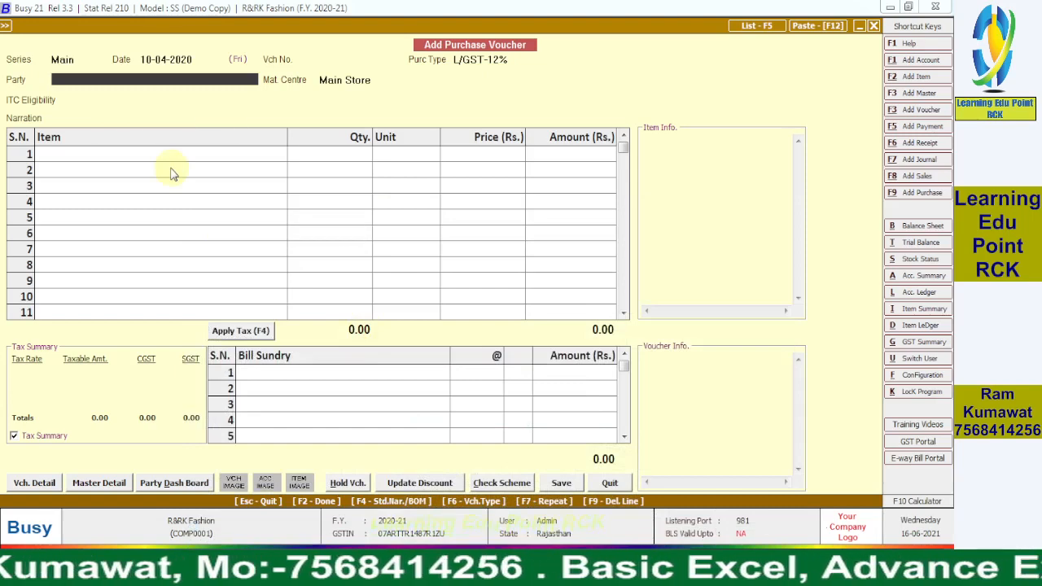
text(dg)
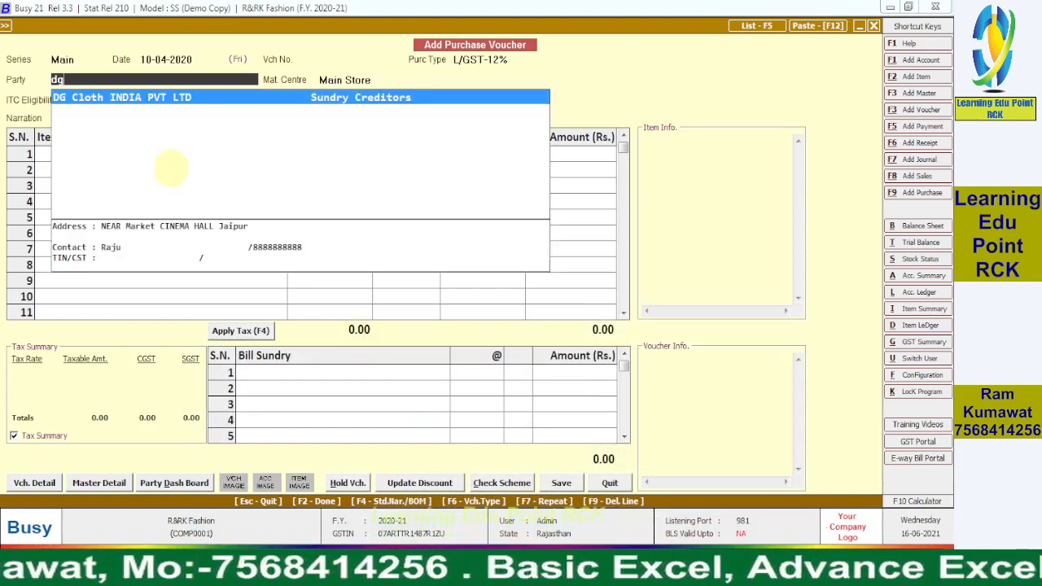
click(138, 101)
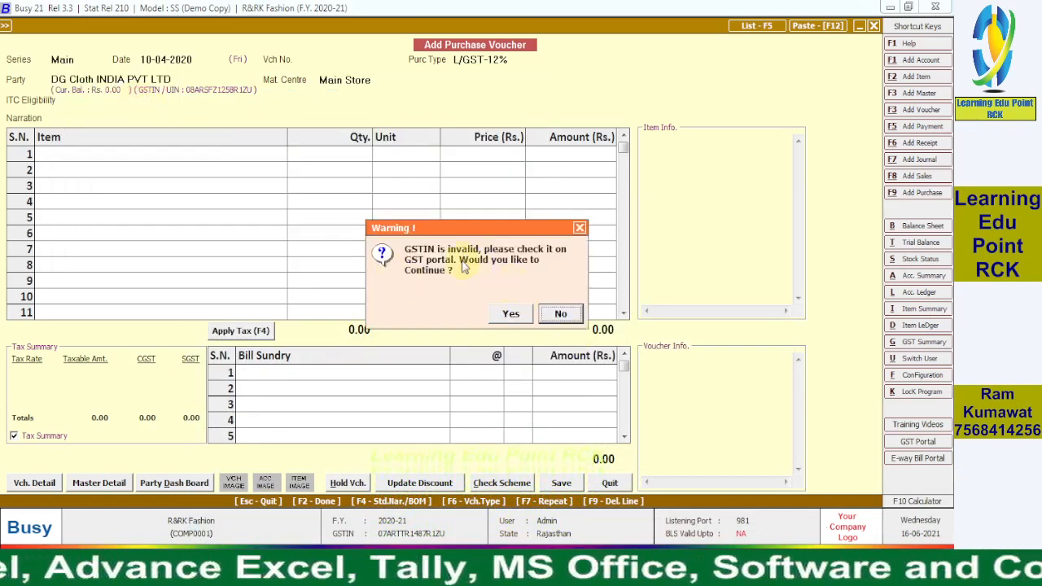
click(514, 316)
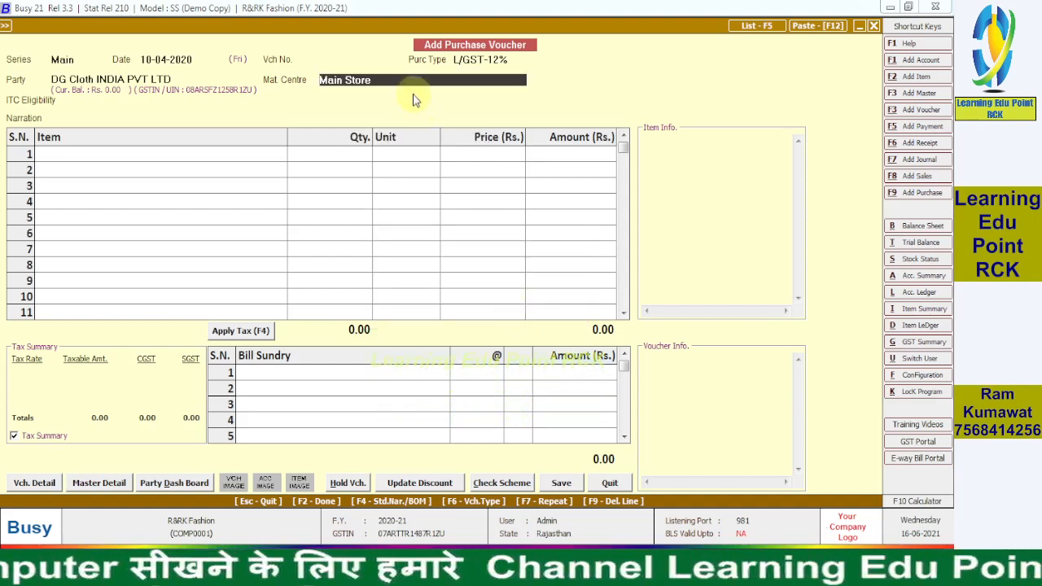
- Keep Main Store as the material centre and set the ITC eligibility to Input Goods/Services, checking the invoice's items
key(Return)
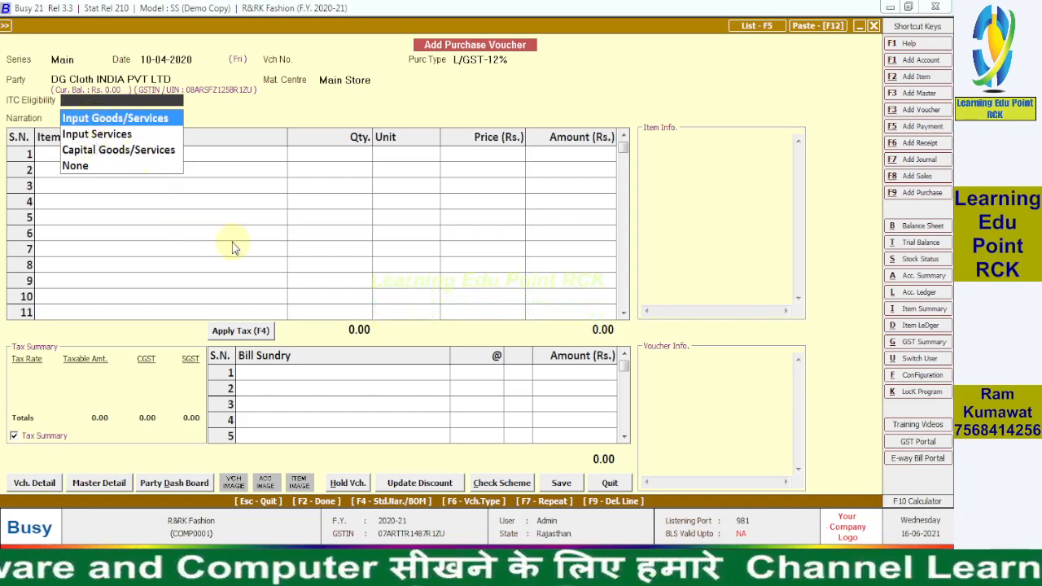
click(431, 568)
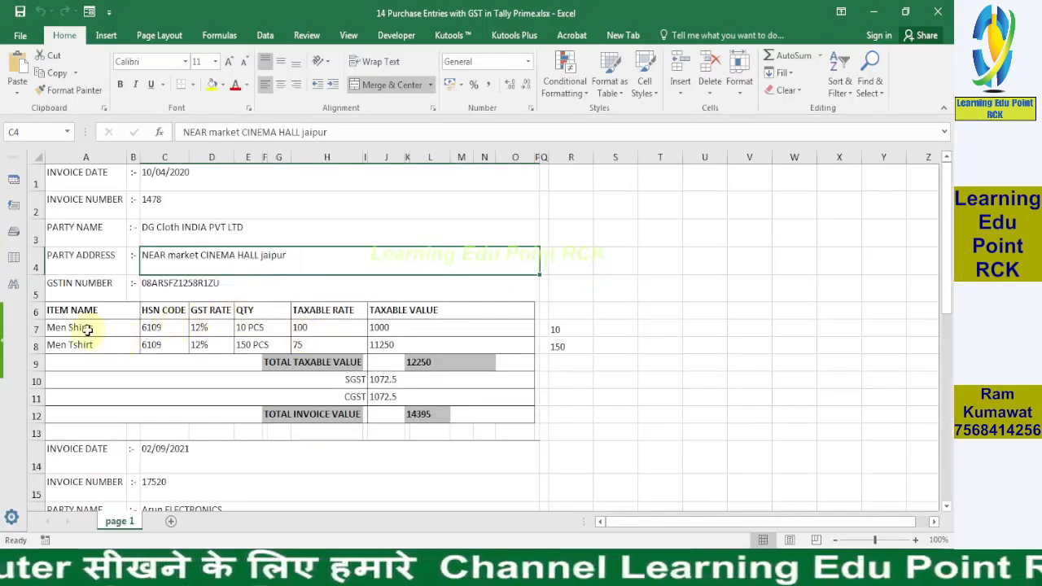
click(325, 567)
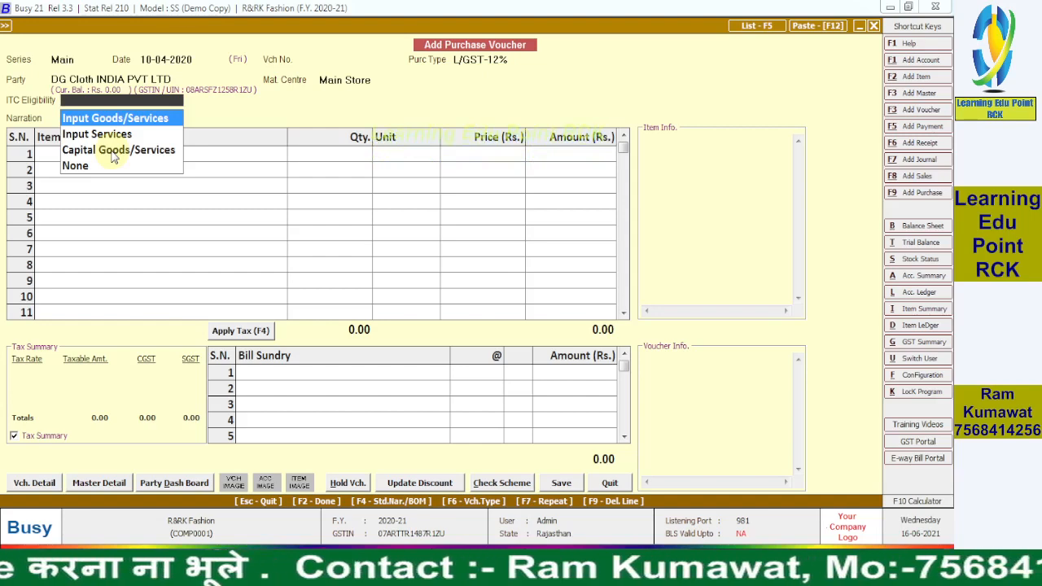
click(108, 122)
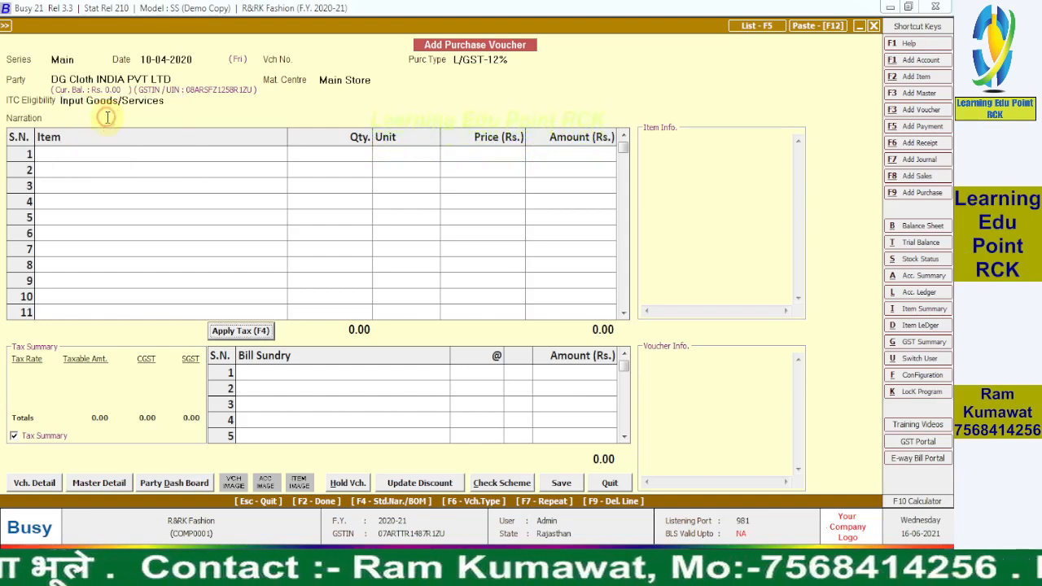
- Choose Men Shirts as the first item of the voucher, consulting the item list on the Excel invoice
click(137, 155)
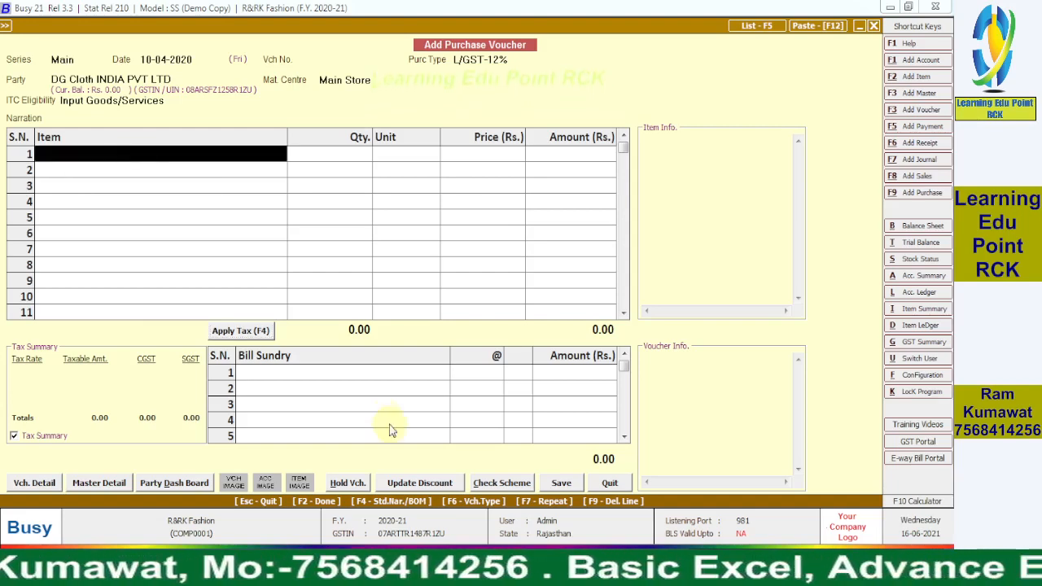
click(560, 568)
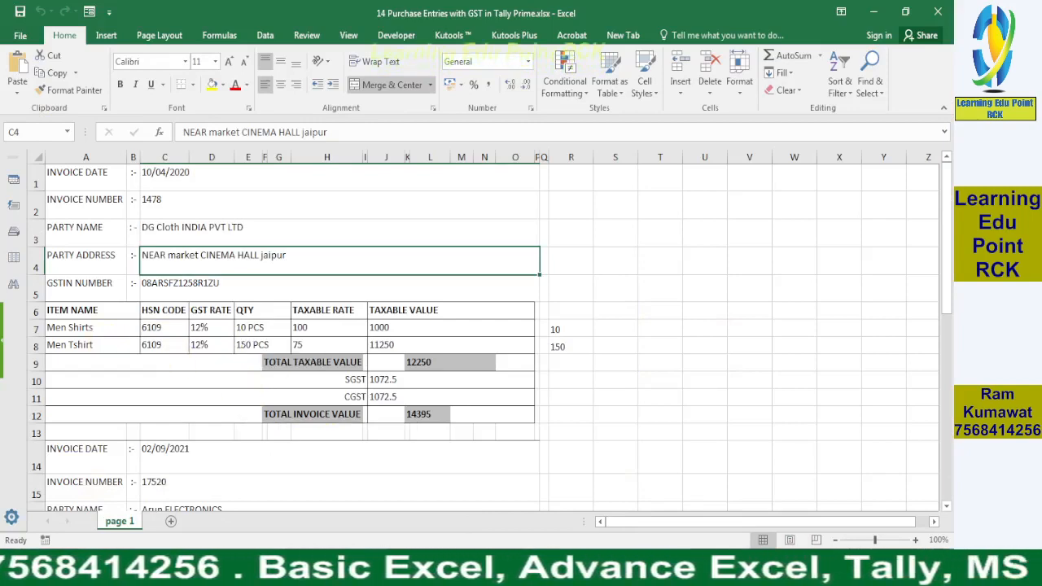
click(560, 568)
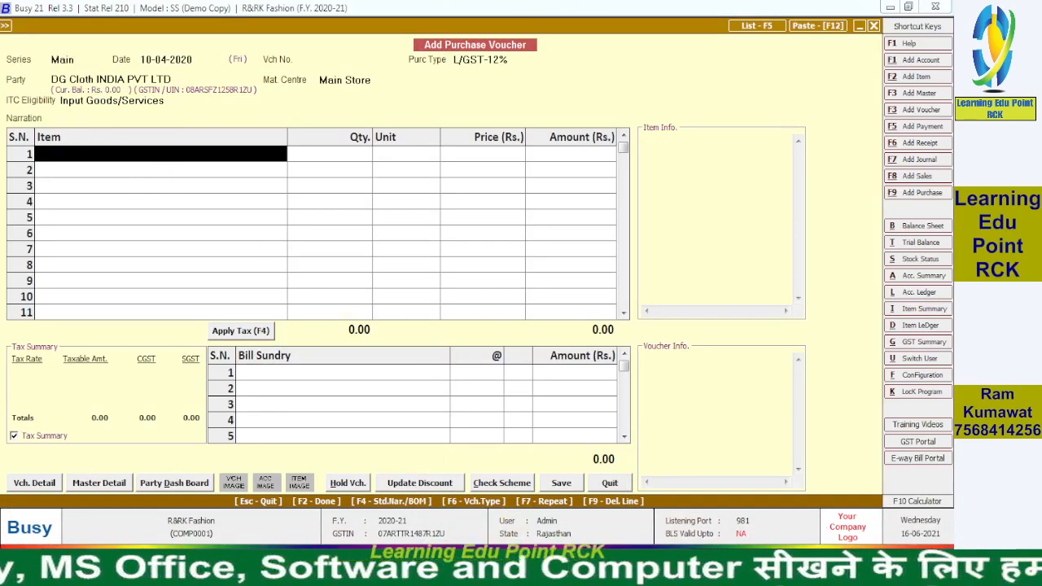
click(326, 568)
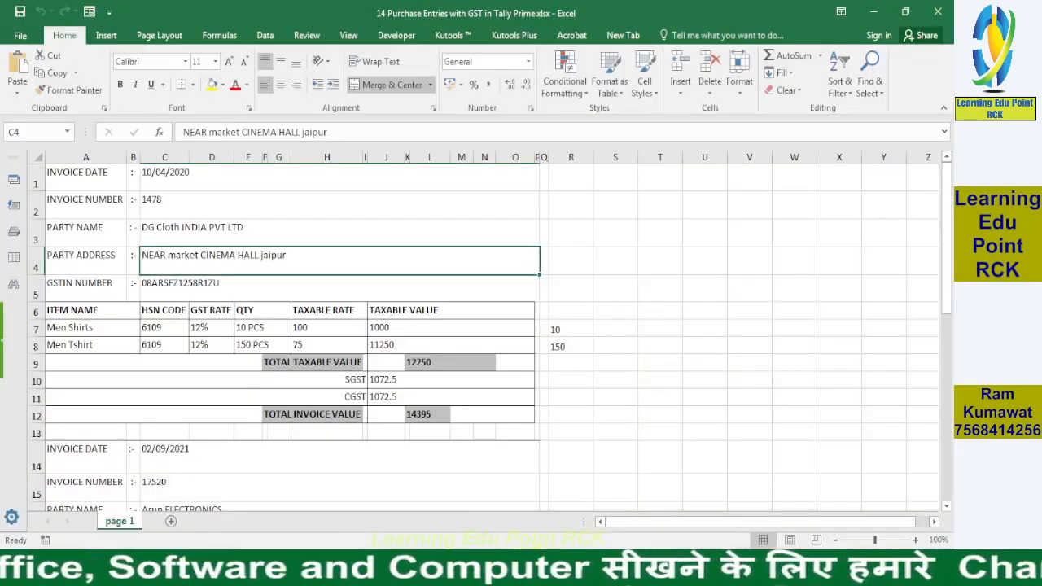
click(326, 568)
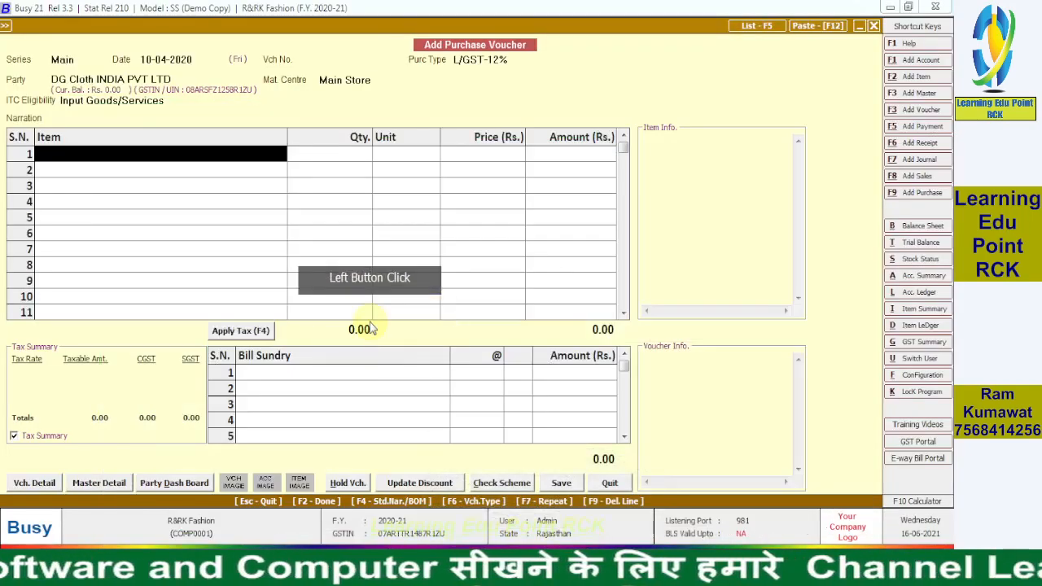
text(me)
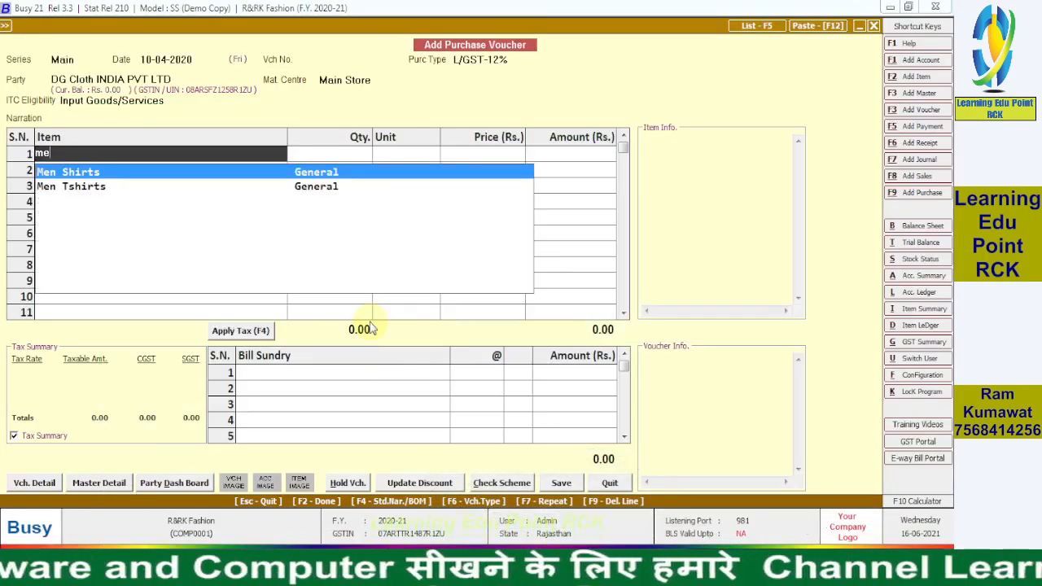
click(93, 172)
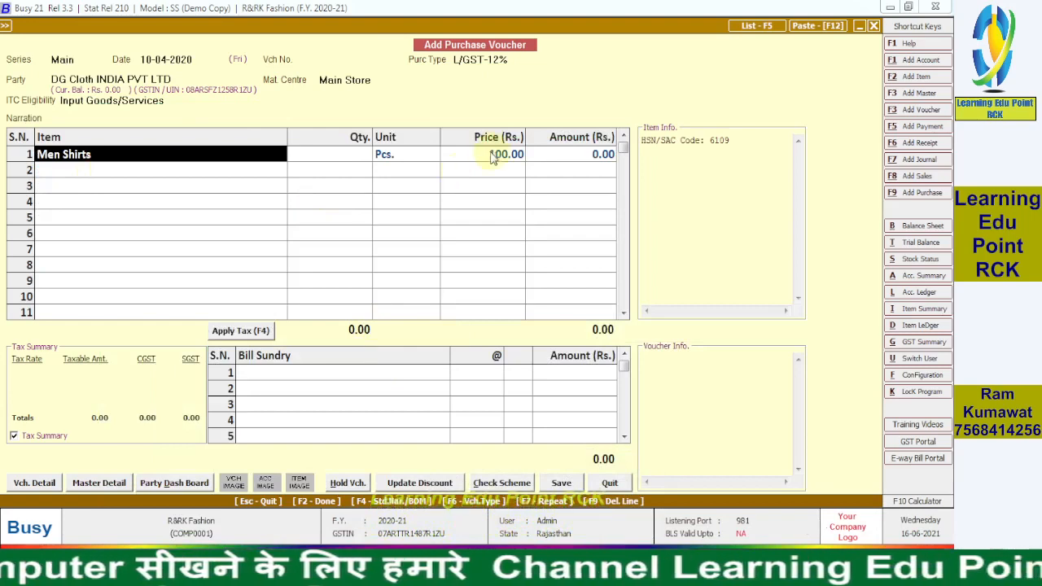
- Check the Men Shirts rate on the Excel invoice, then enter a quantity of 10, keeping Pcs. and the price of 100
click(326, 568)
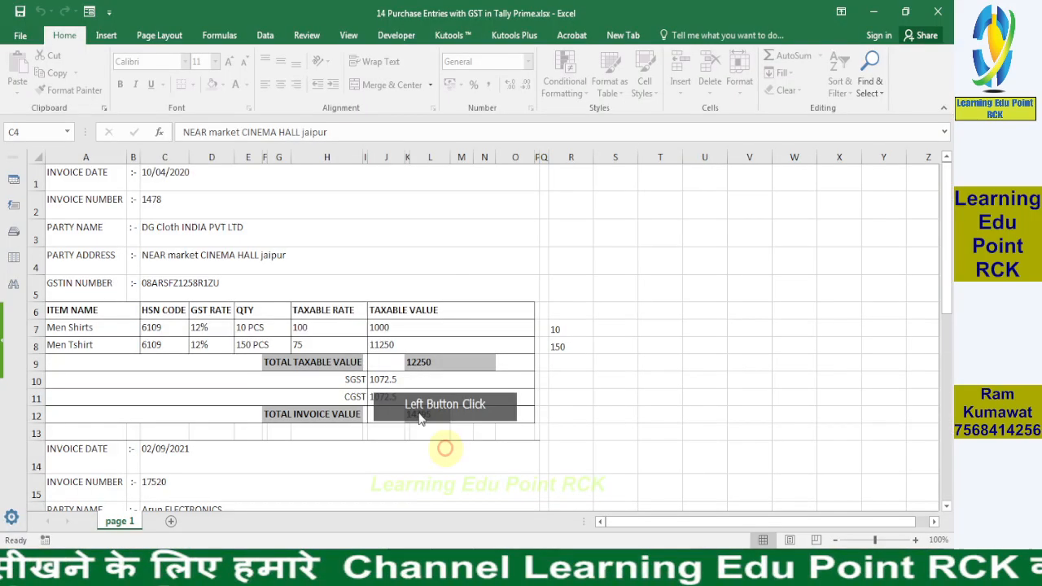
click(310, 329)
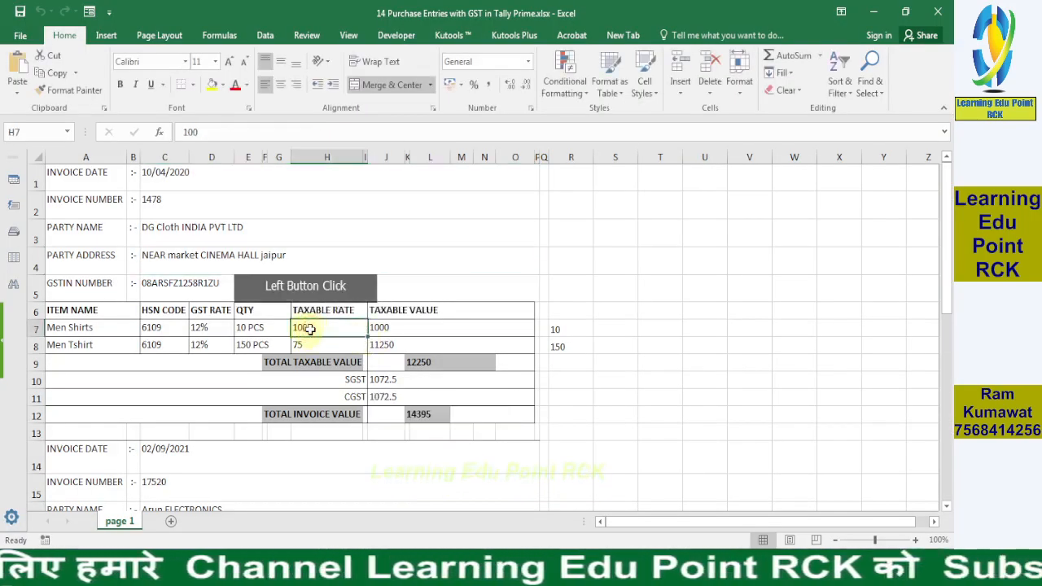
click(432, 565)
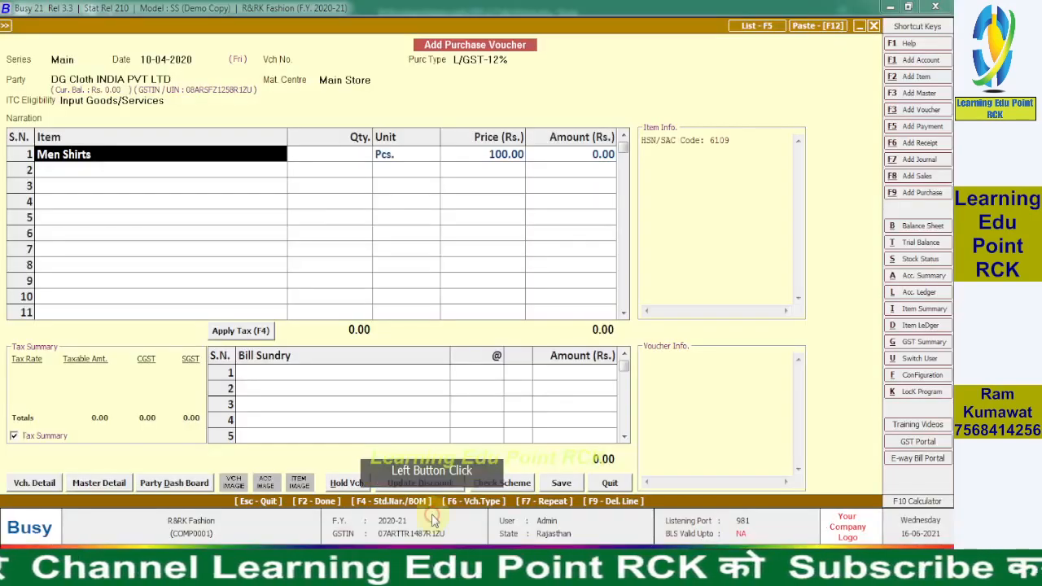
click(321, 154)
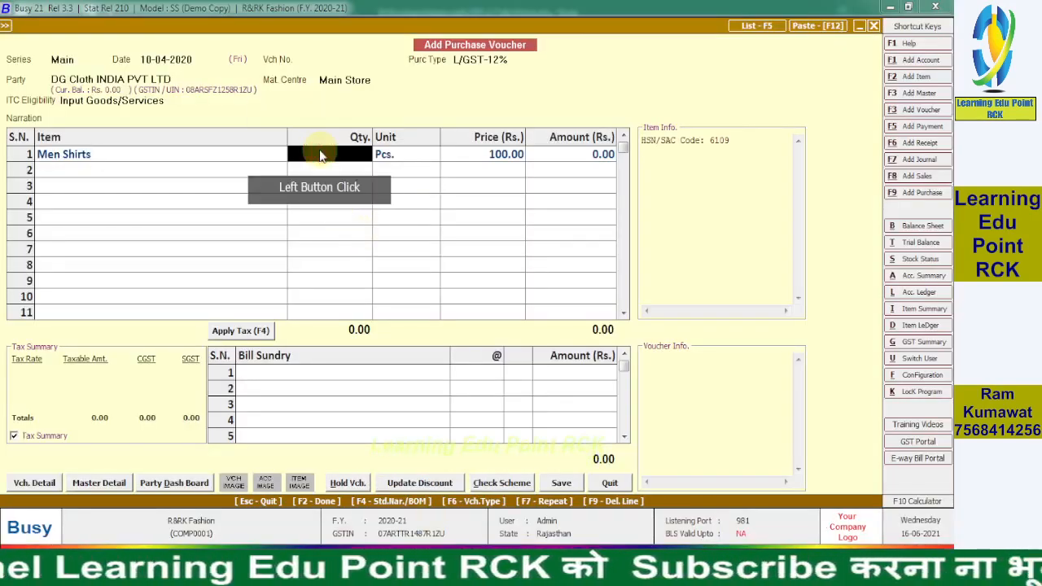
text(10)
key(Return)
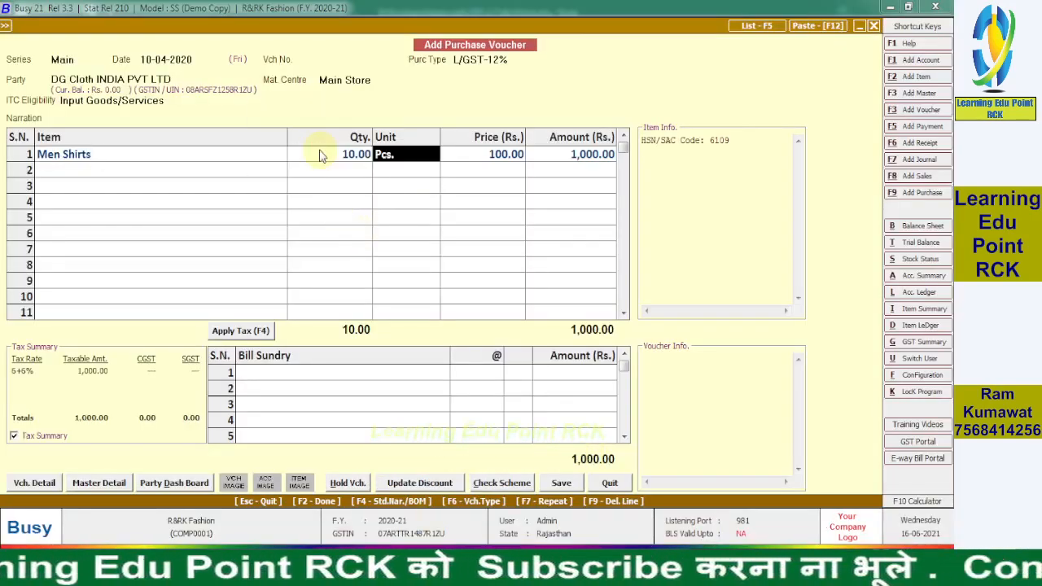
key(Return)
key(Return)
key(Return)
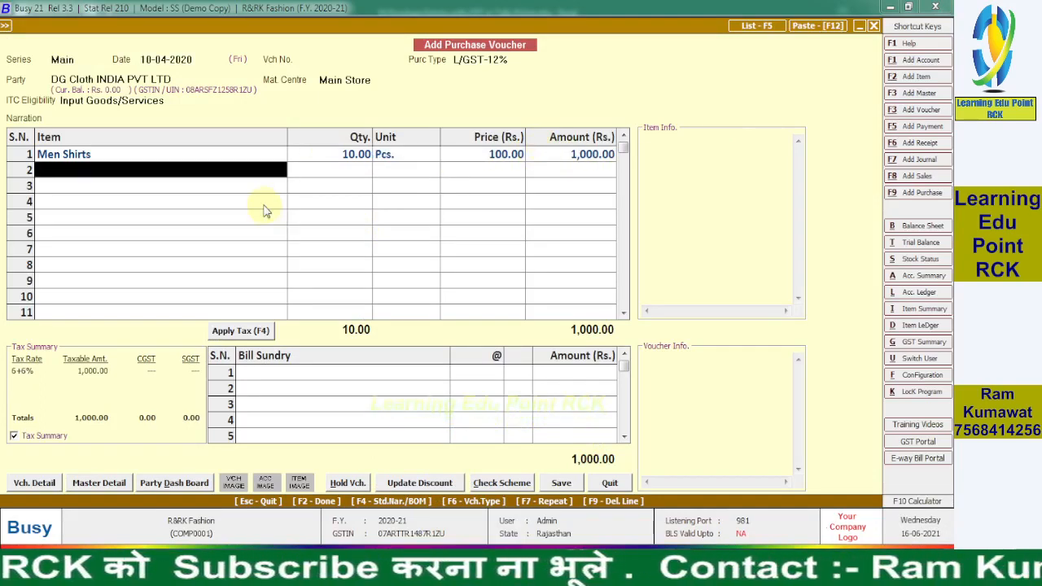
- Add Men Tshirts as the second item with a quantity of 150, checking its quantity and rate on the Excel invoice
text(men)
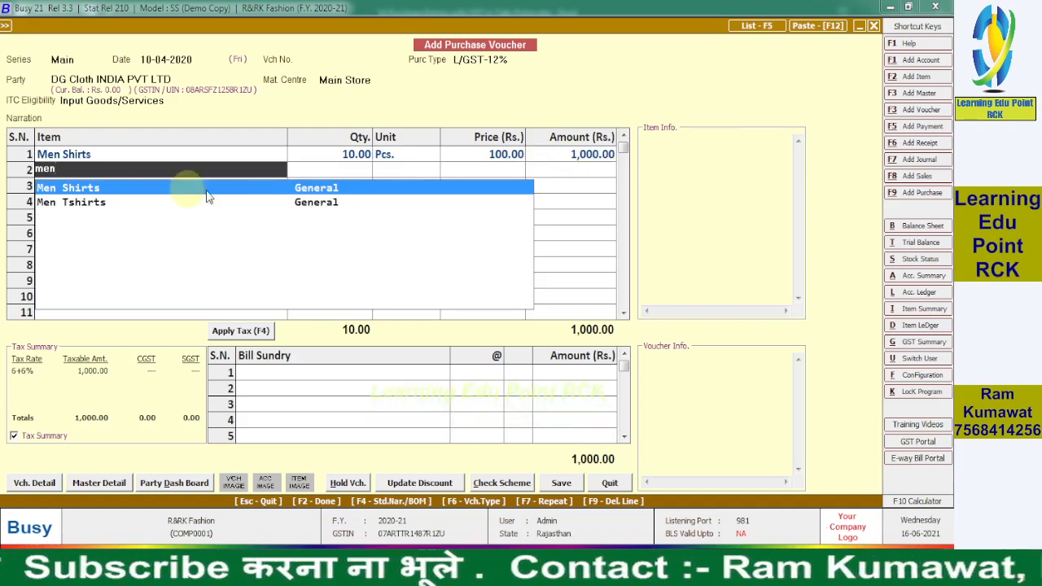
click(120, 203)
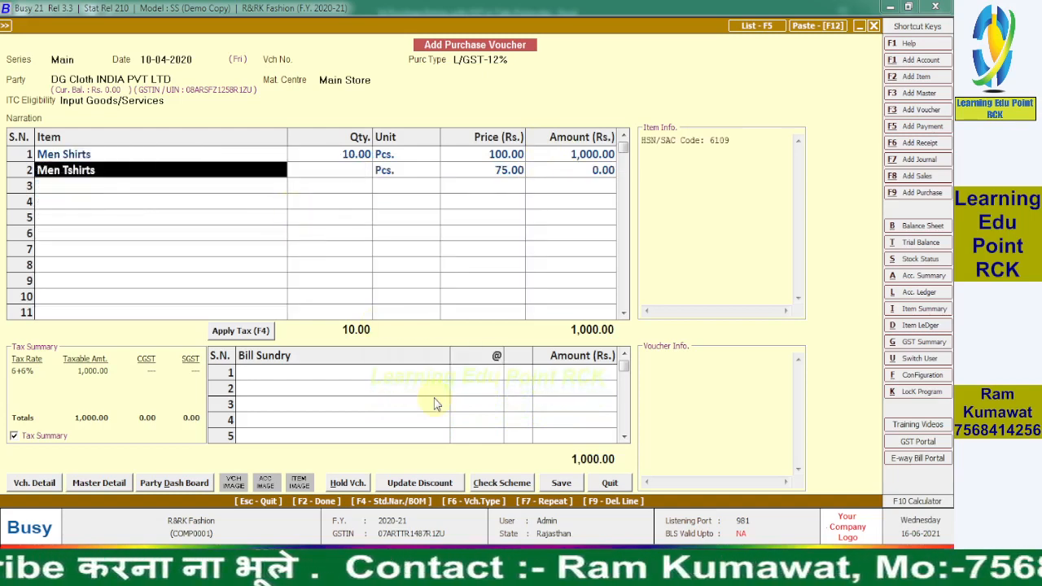
click(329, 300)
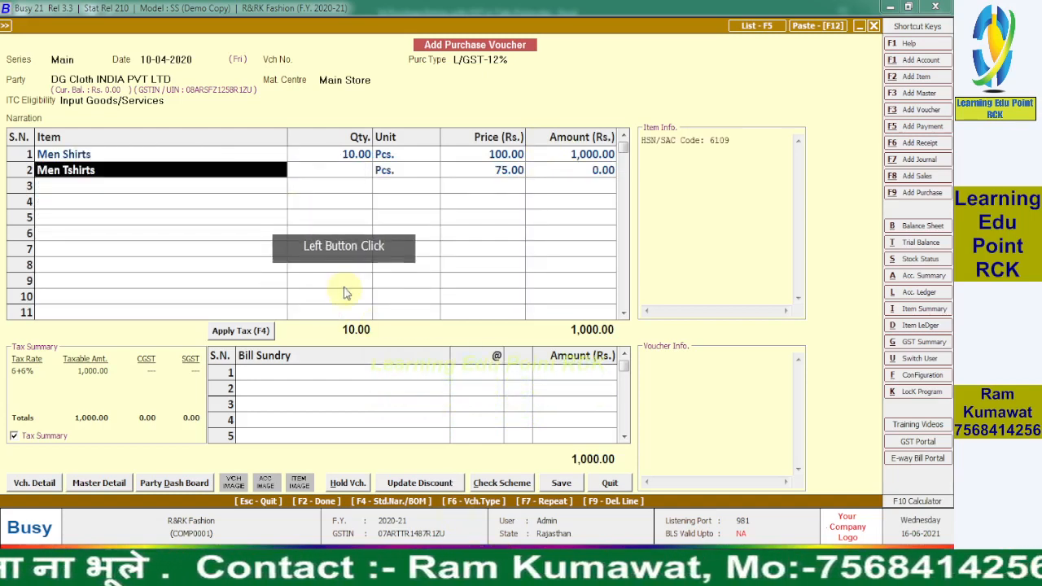
click(487, 569)
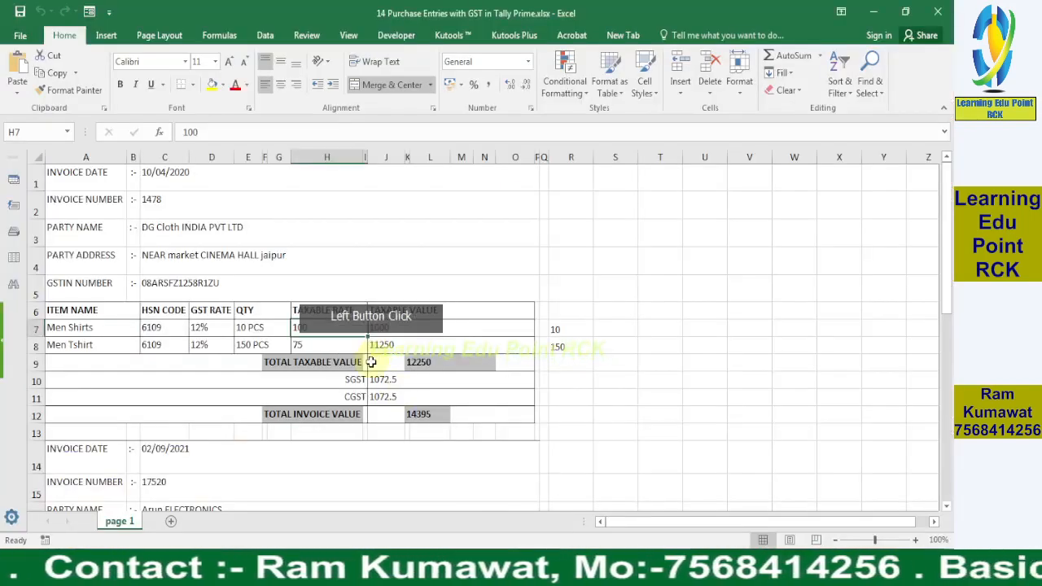
click(335, 348)
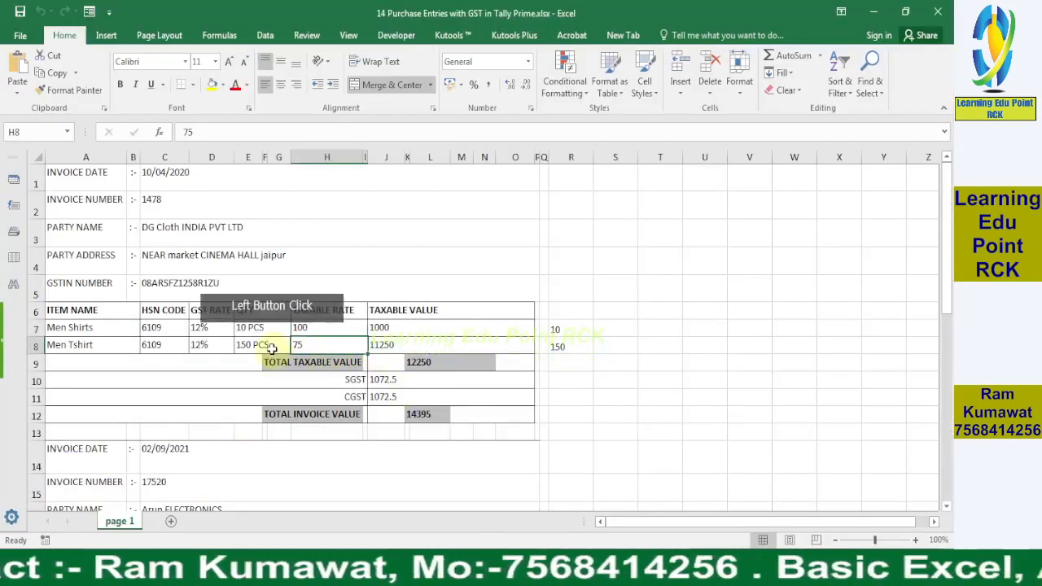
click(476, 565)
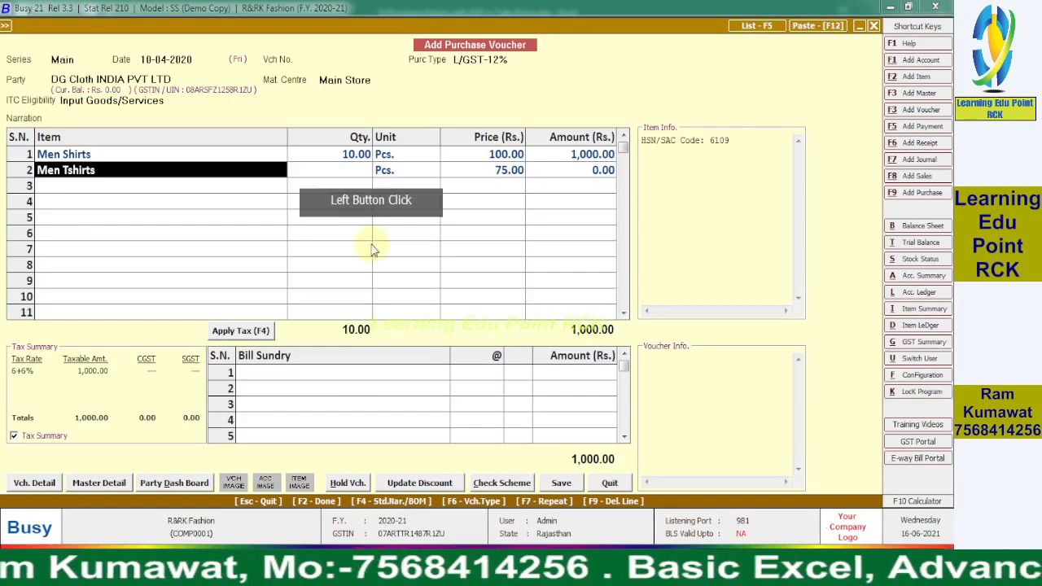
click(356, 169)
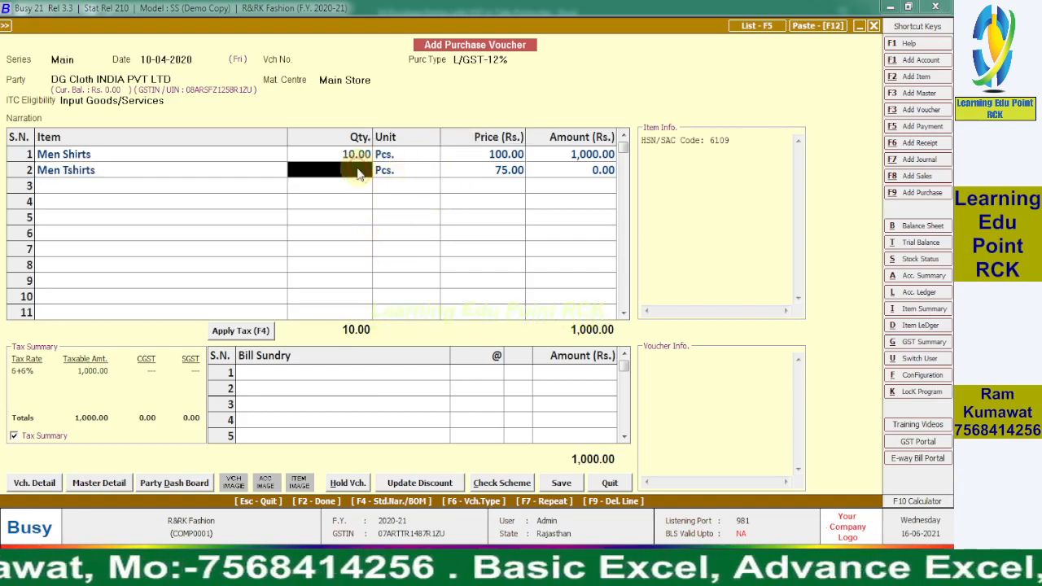
text(150)
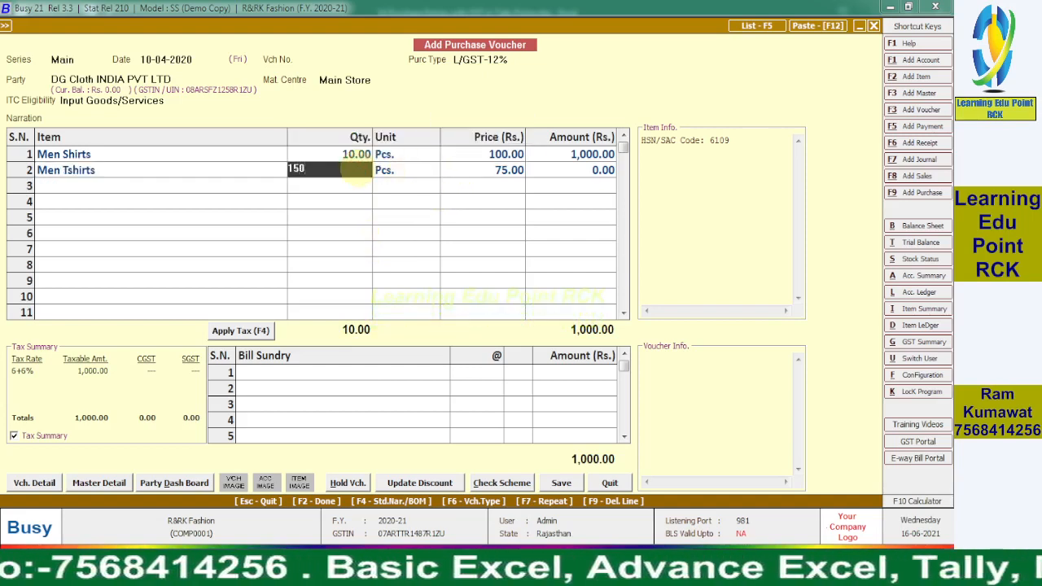
key(Return)
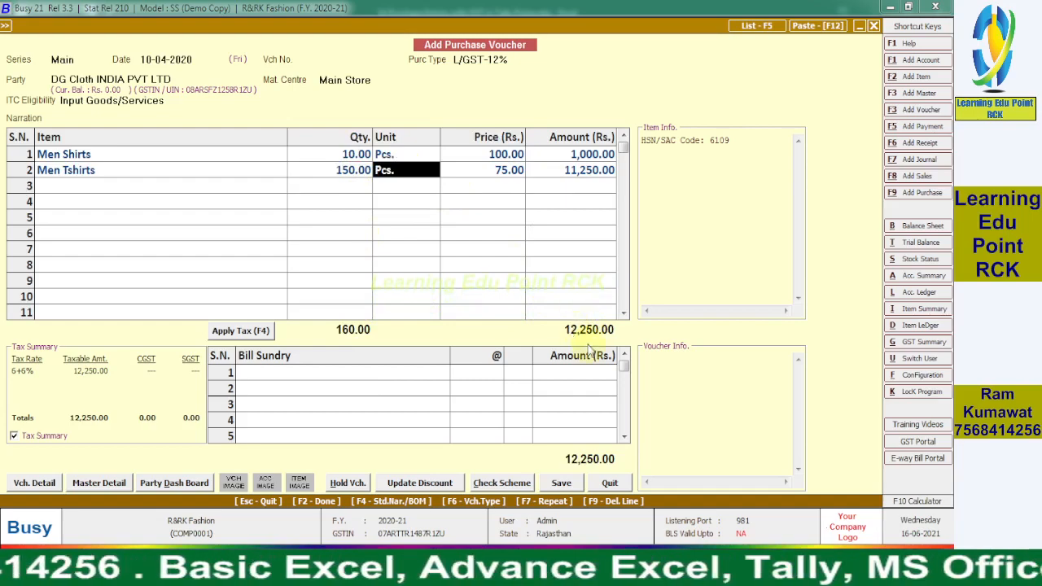
- Compare the voucher's item total with the total taxable value on the Excel invoice and inspect the invoice's SGST amount
click(554, 569)
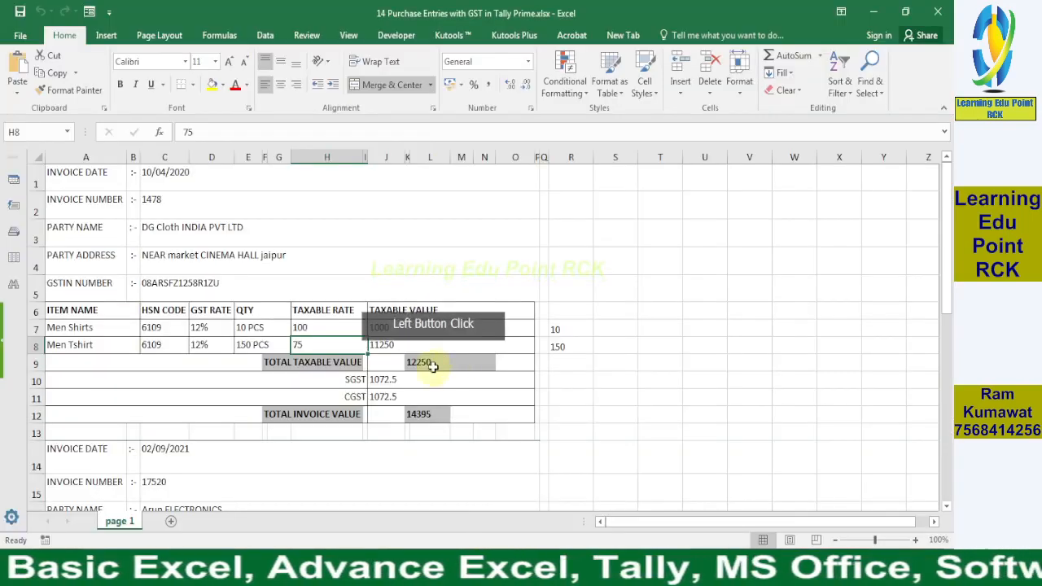
click(544, 569)
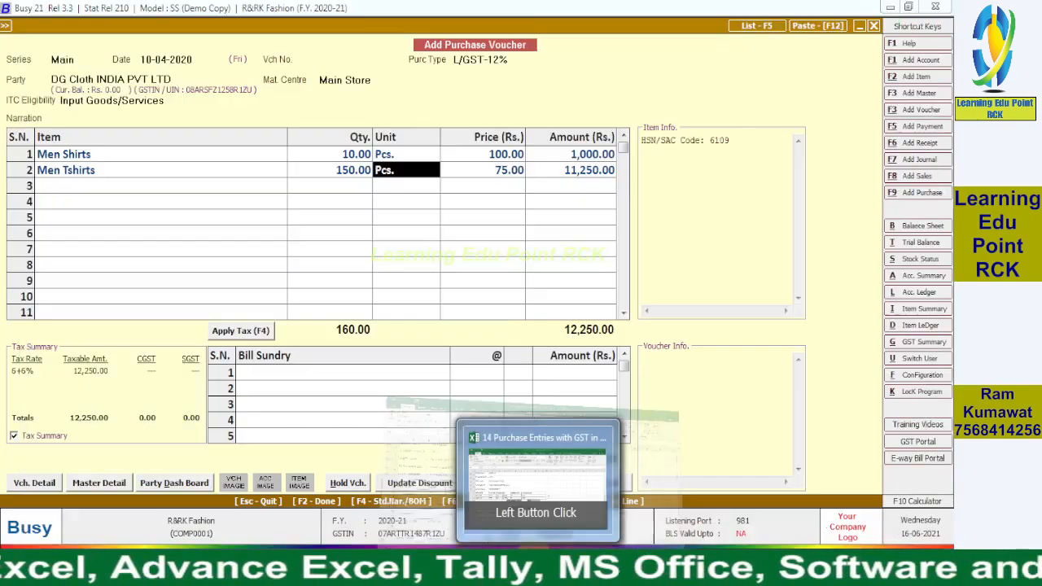
click(538, 567)
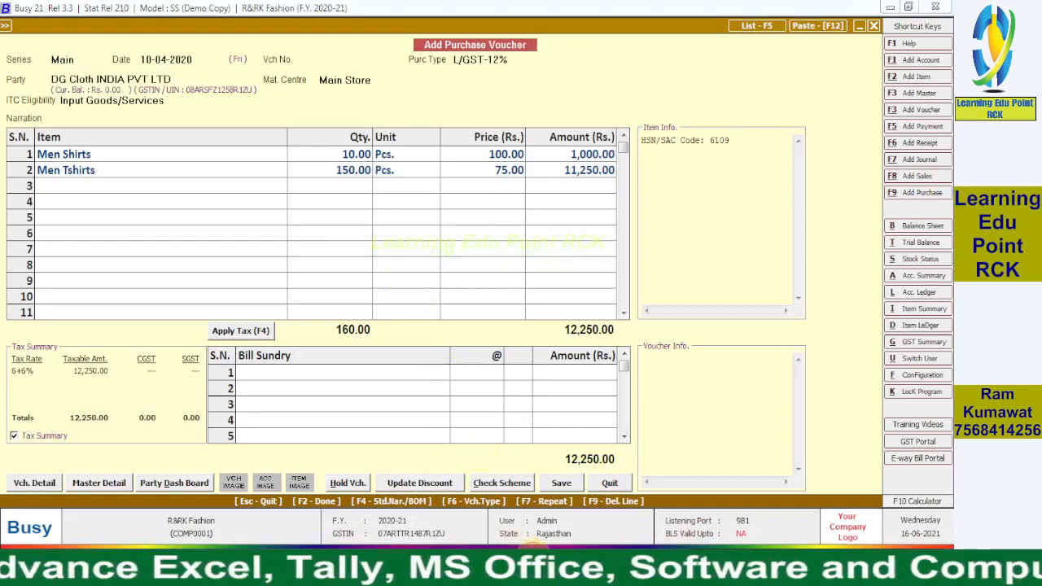
click(385, 380)
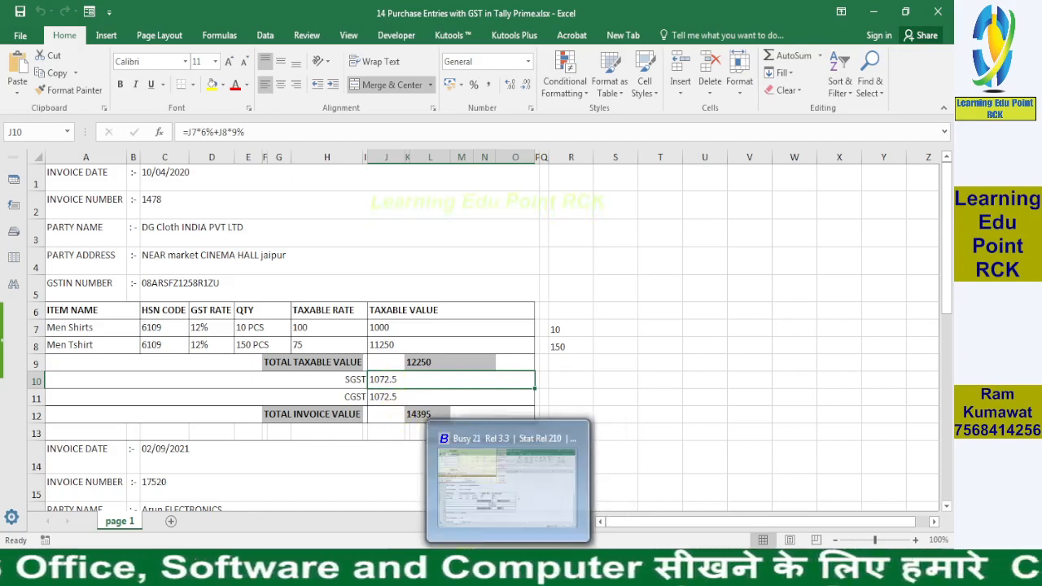
click(464, 568)
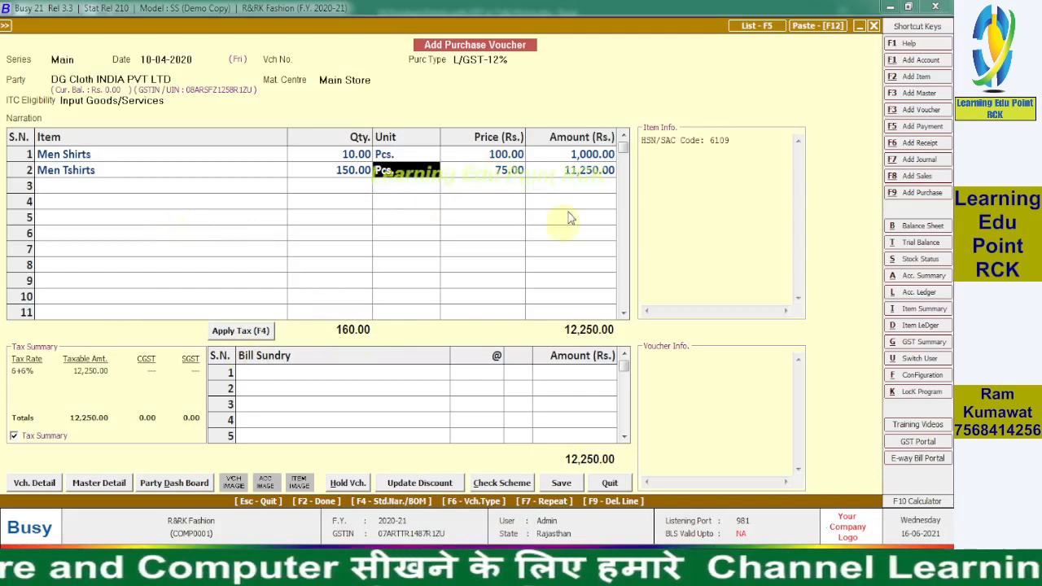
- Apply tax to the voucher, adding CGST and SGST at 6% each, and check both tax amounts
click(242, 335)
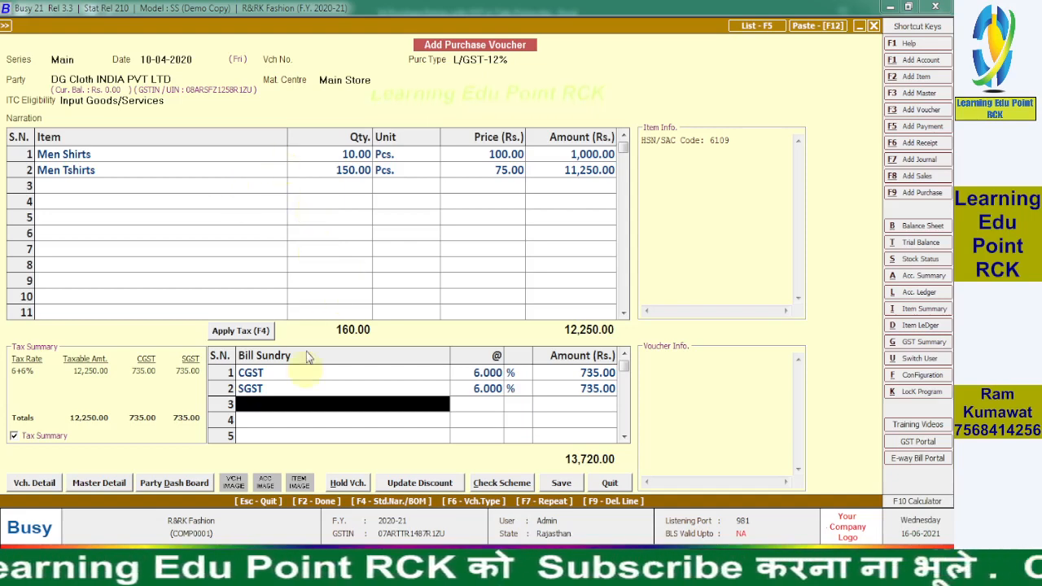
click(571, 377)
click(571, 389)
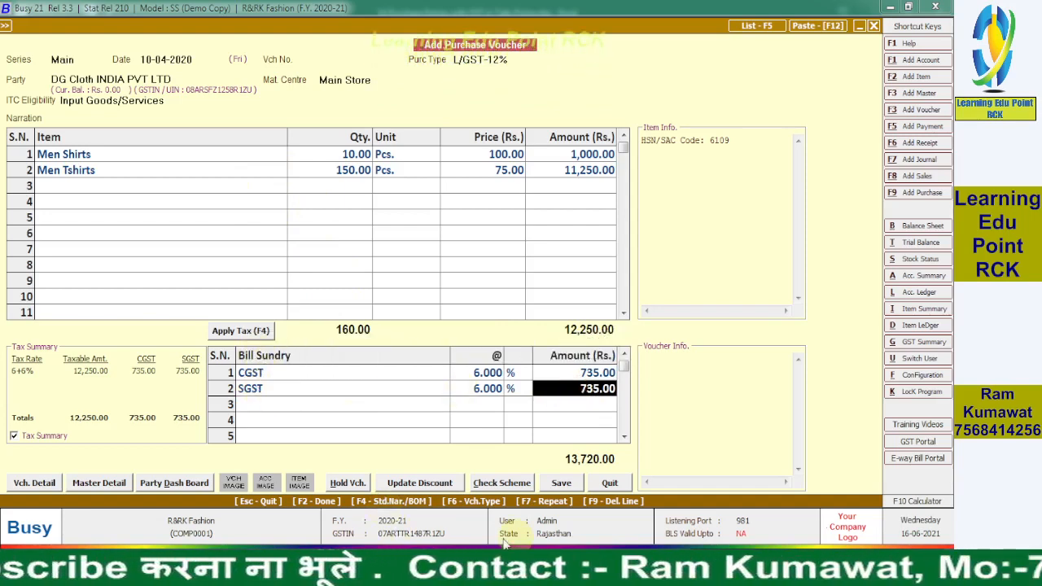
- Switch to the Excel invoice and replace the SGST formula in J10 with =K9*6%
click(534, 564)
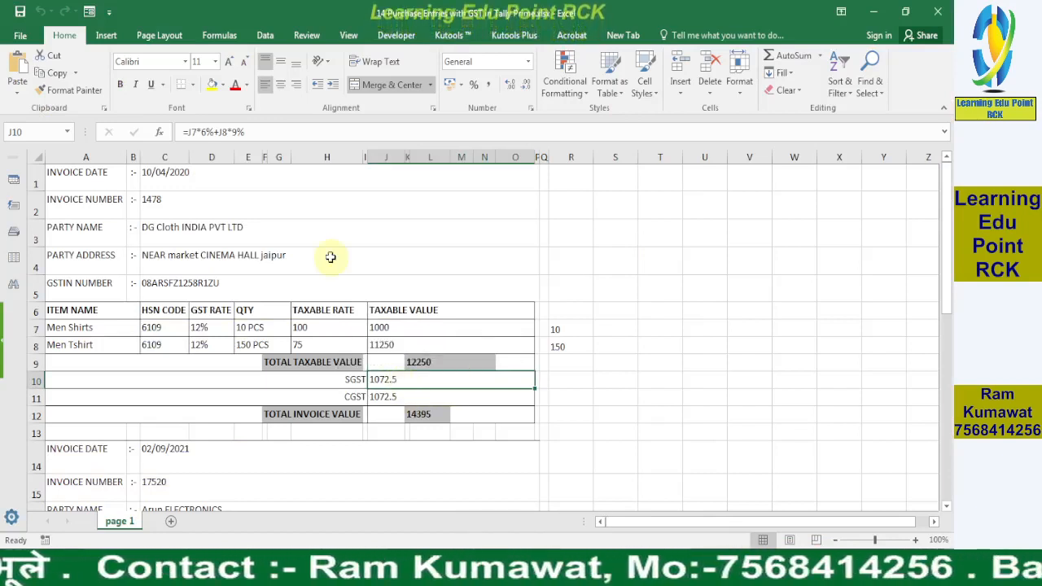
key(F2)
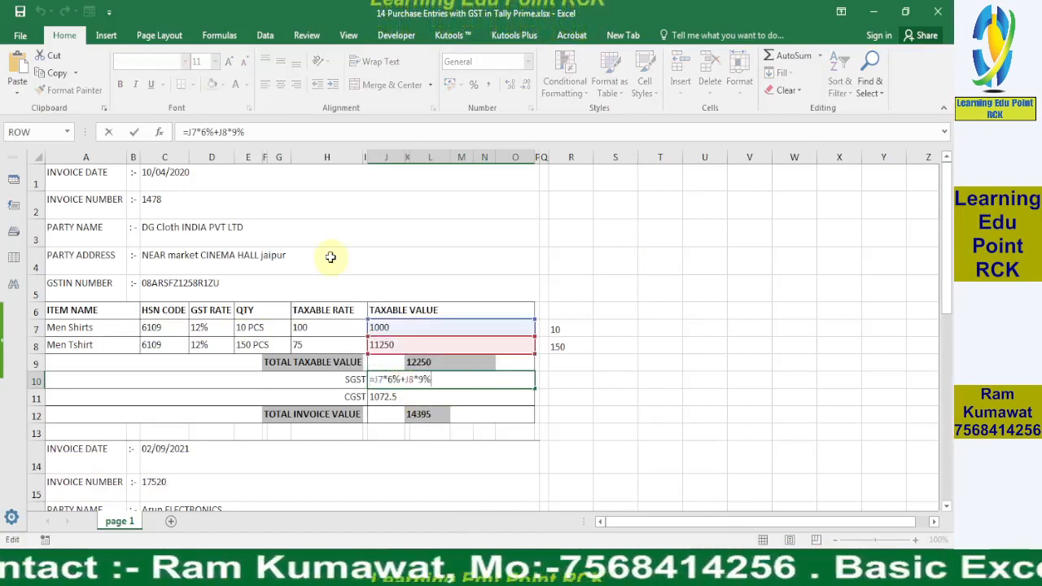
key(Escape)
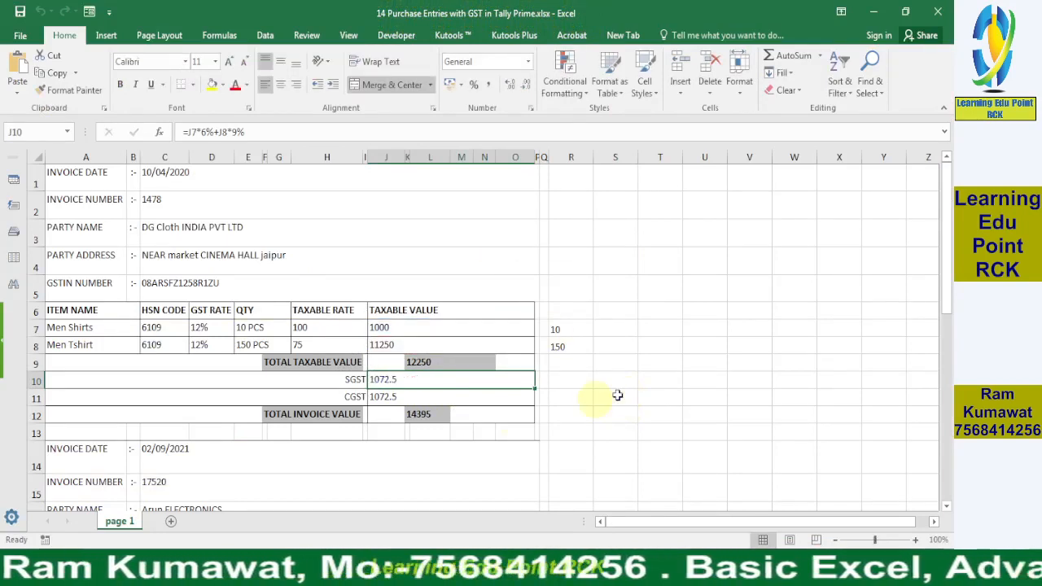
text(=)
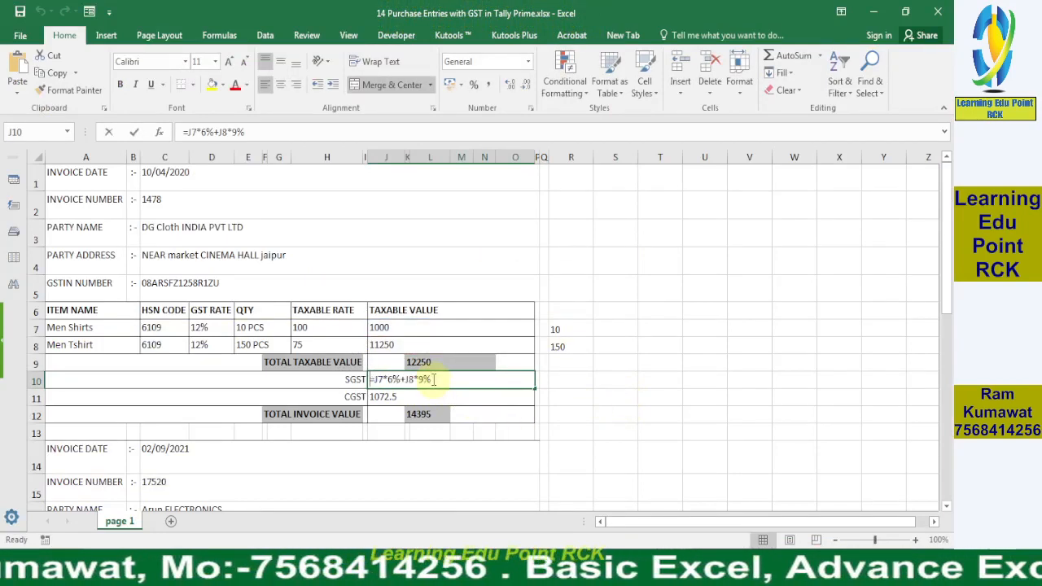
key(Up)
key(Right)
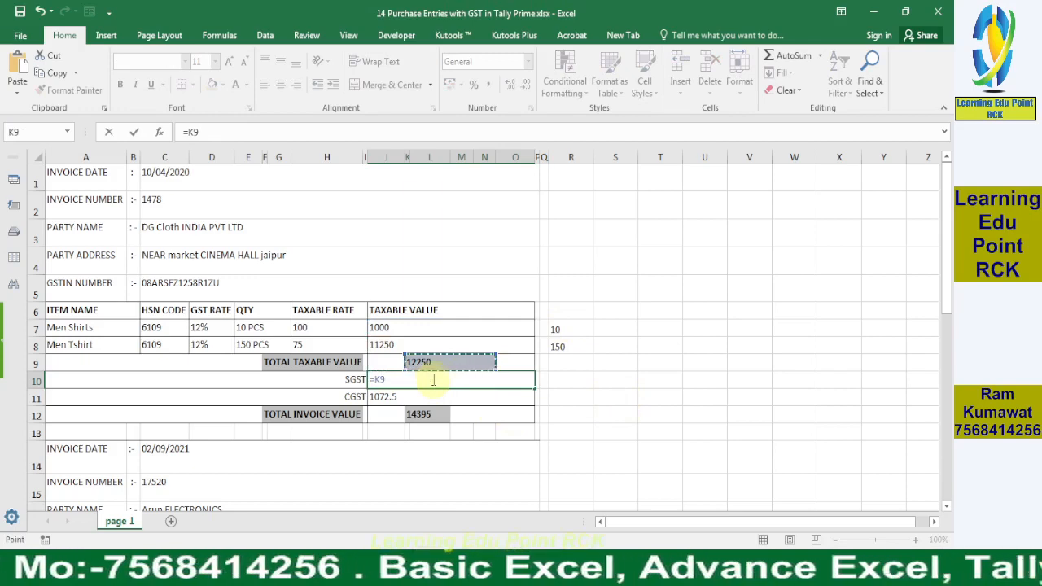
text(*)
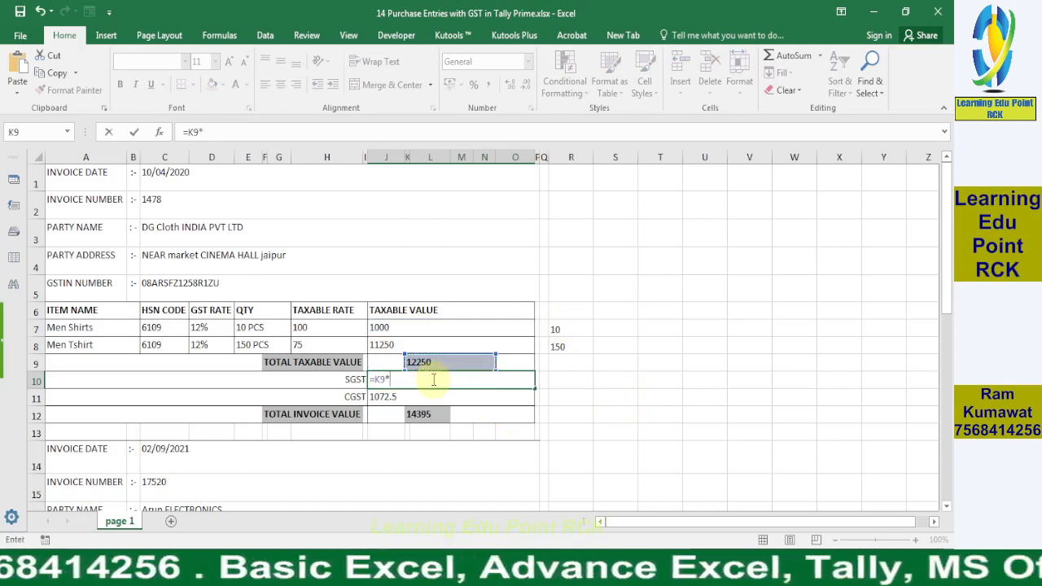
text(6%)
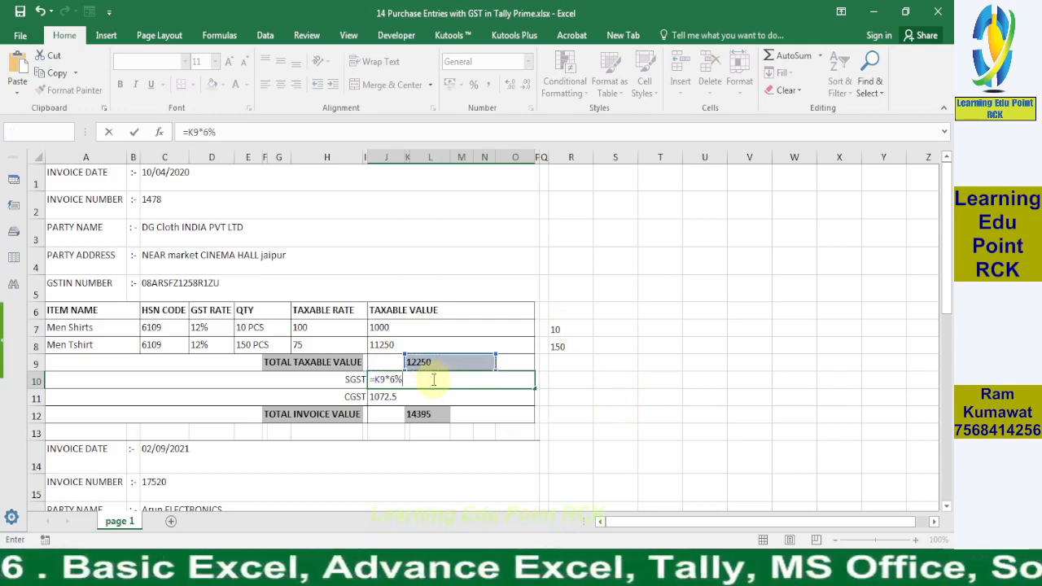
key(Return)
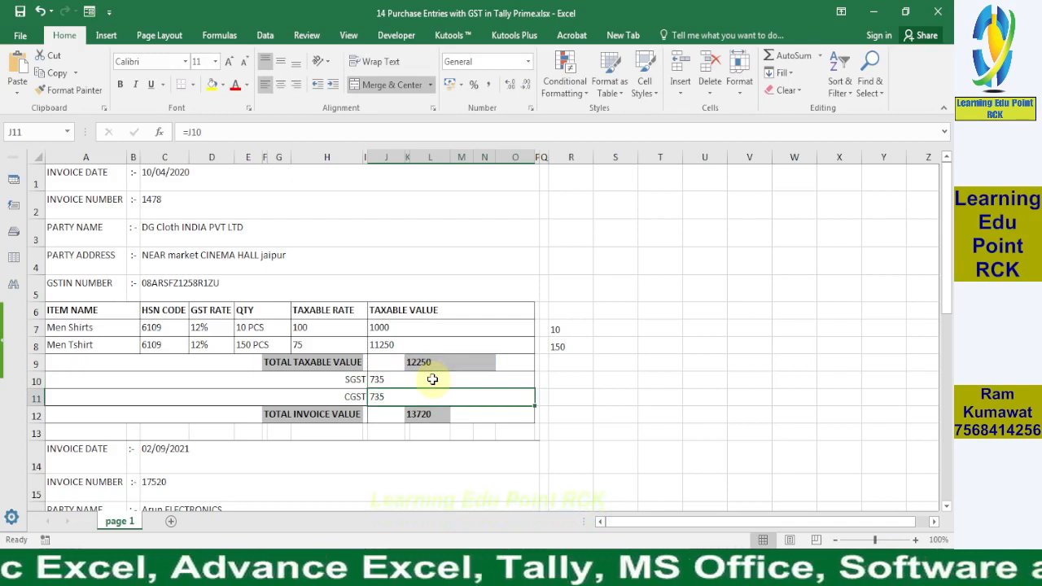
click(405, 383)
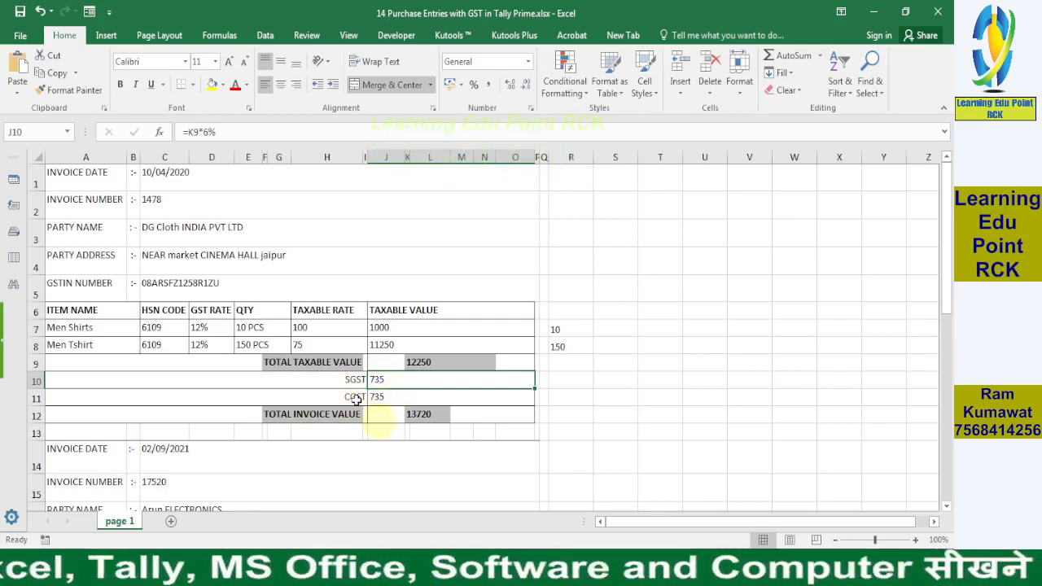
- Return to the purchase voucher in Busy and save it with a blank narration, choosing to continue with the party's GSTIN as entered
mouse_move(464, 547)
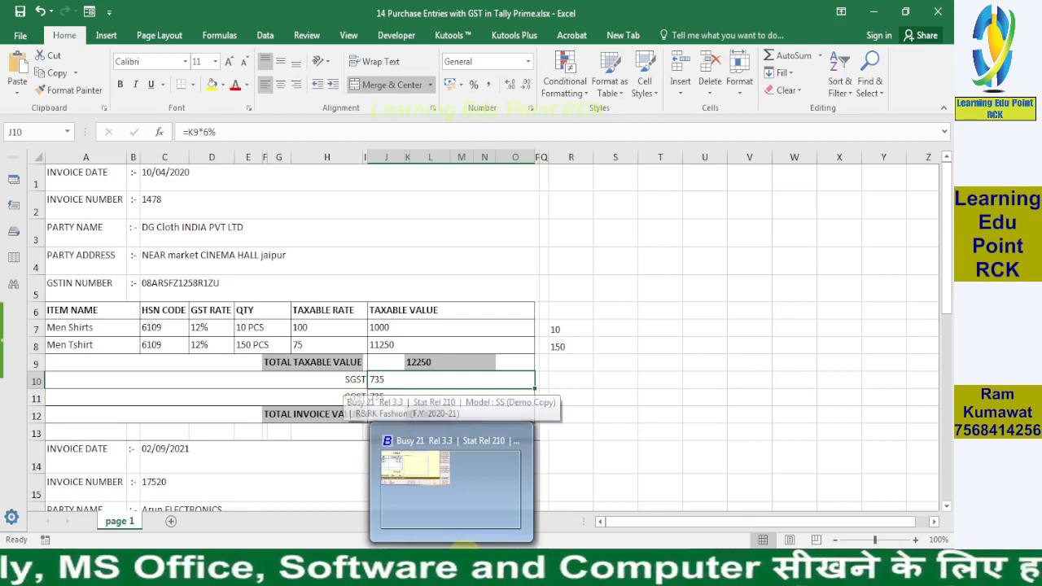
click(440, 456)
click(446, 399)
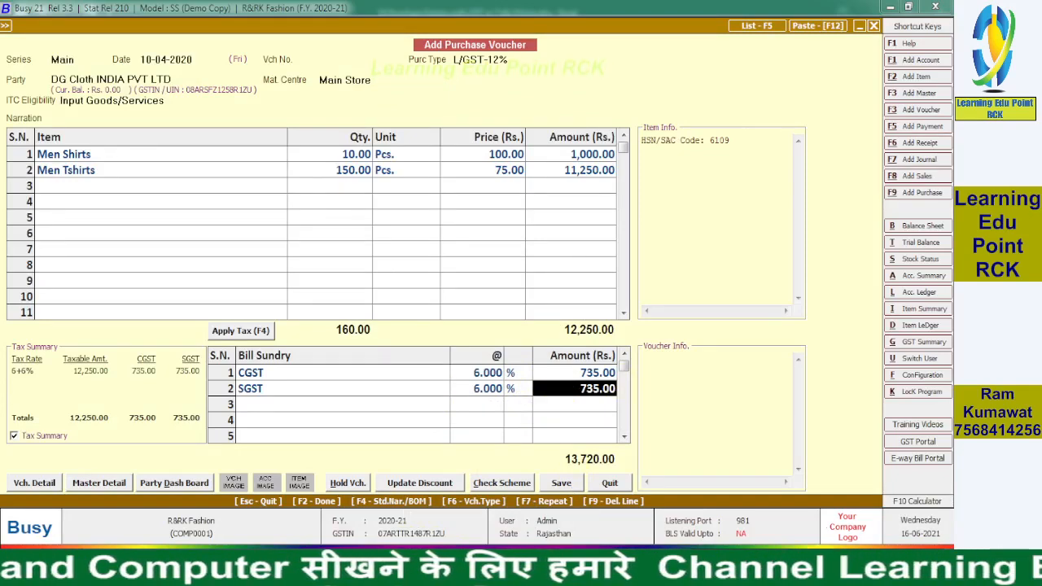
click(567, 562)
click(565, 563)
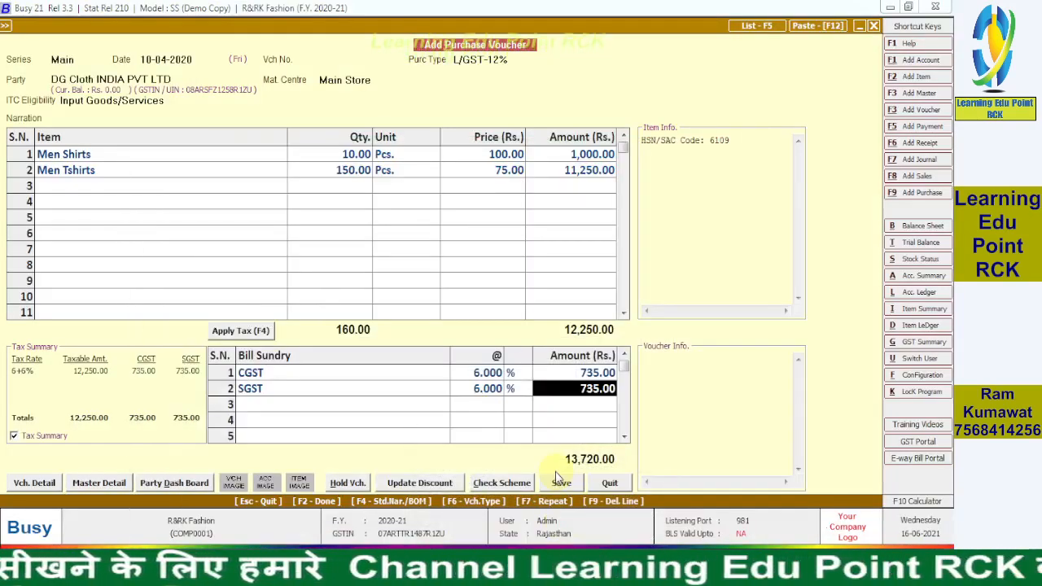
click(90, 118)
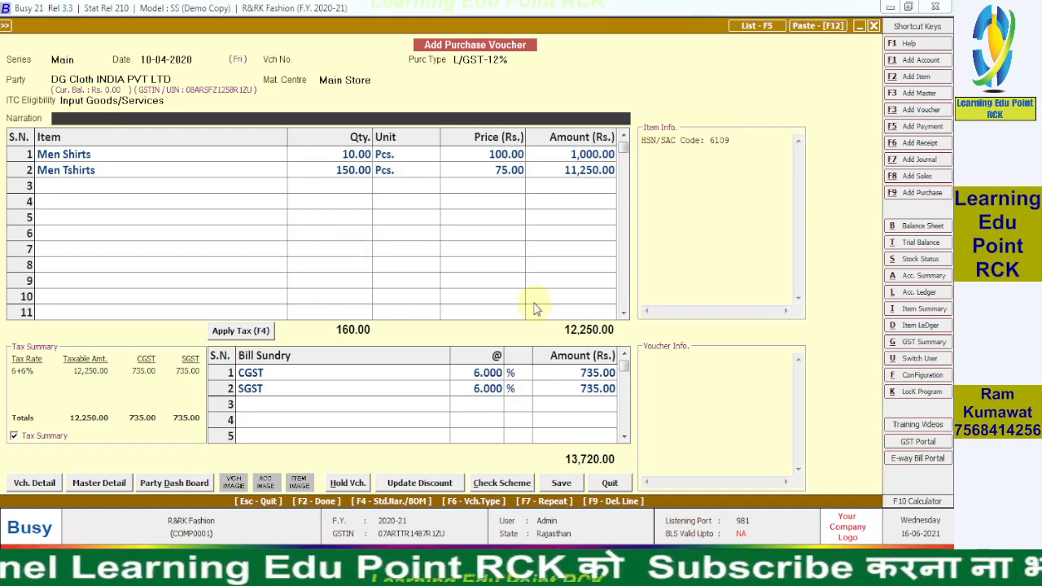
click(562, 484)
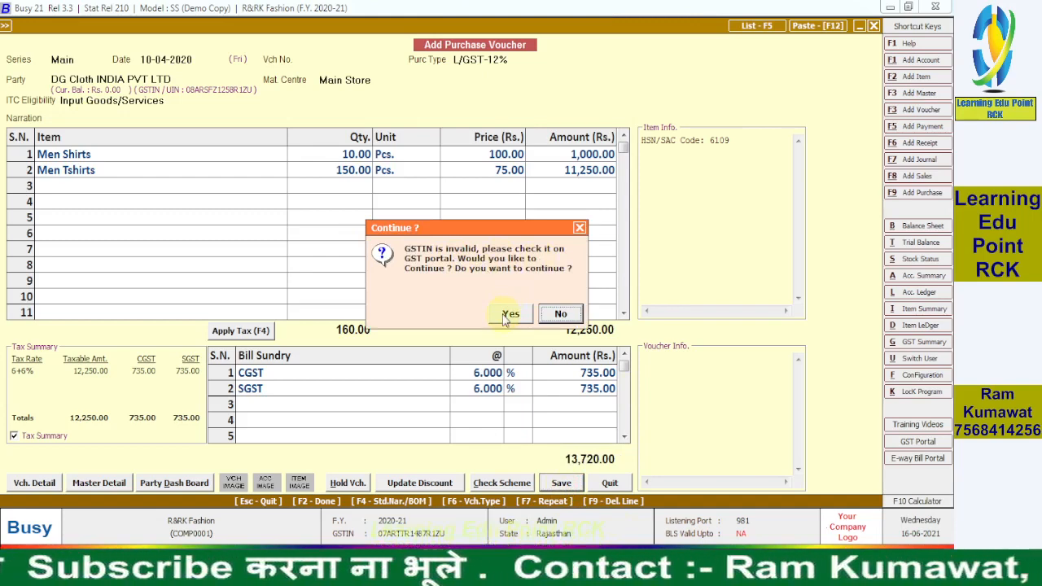
click(506, 315)
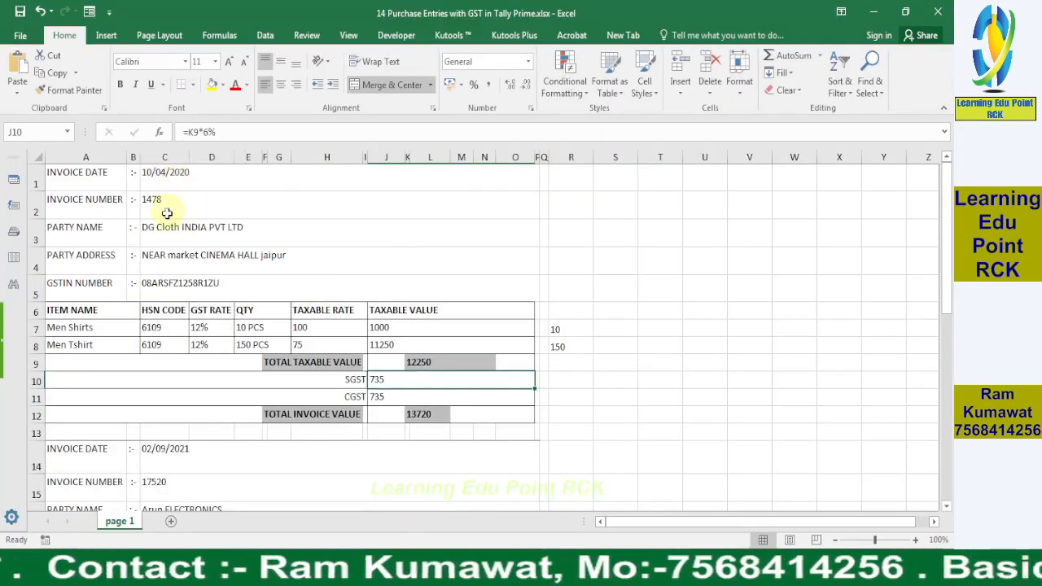
- Fill the GST reporting details with purchase bill number 1478 from the Excel invoice, keeping the bill date 10-04-2020
click(558, 568)
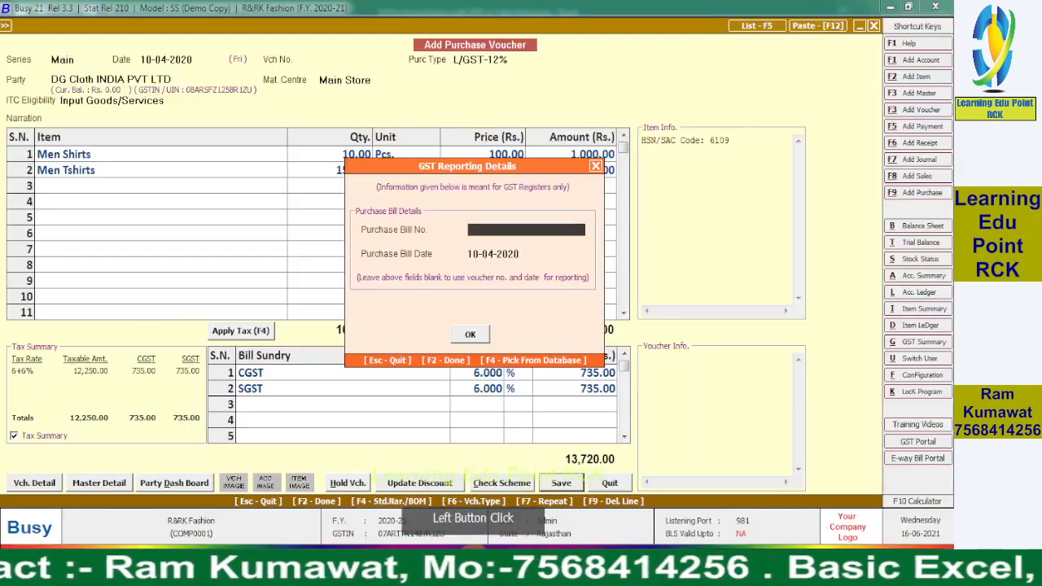
text(1470)
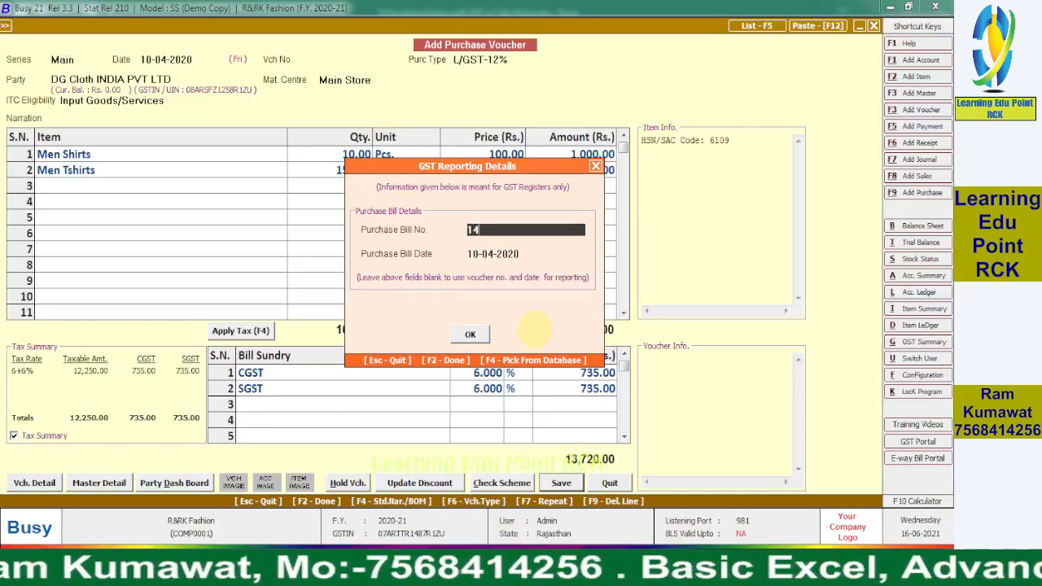
key(Return)
key(Return)
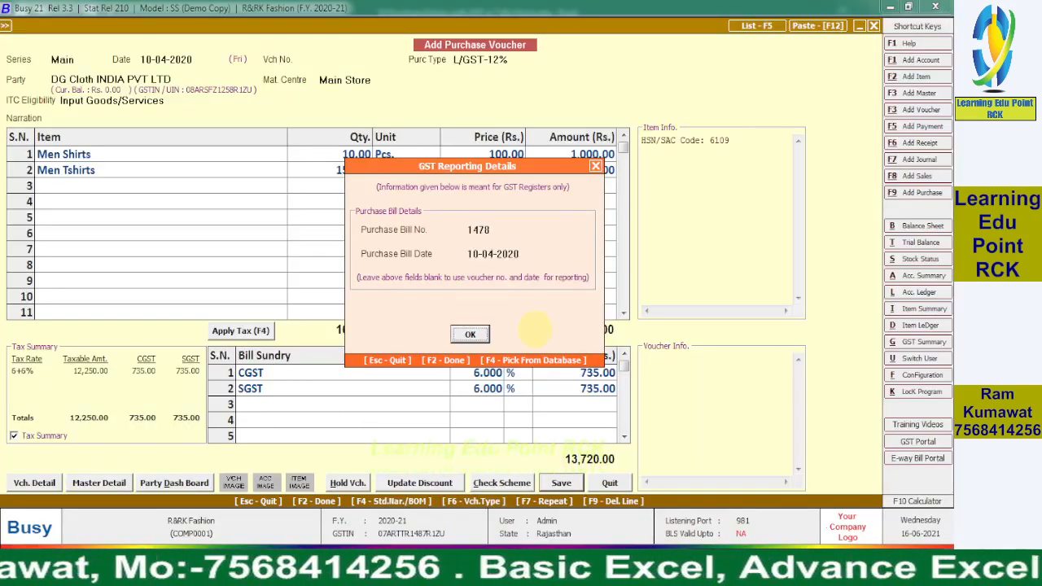
key(Return)
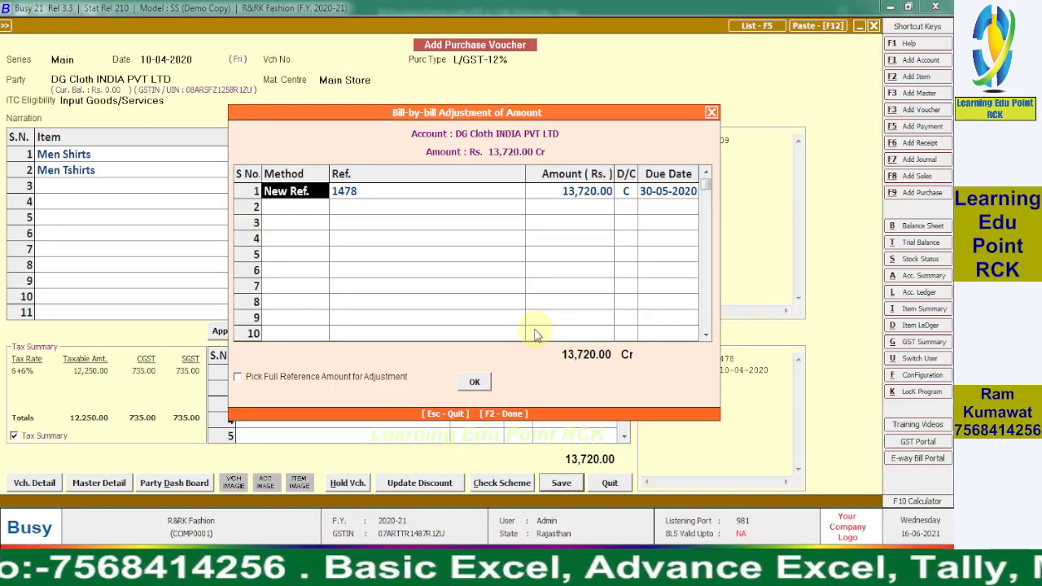
- Accept the bill-by-bill adjustment as New Ref. 1478 for 13,720.00 and leave the blank purchase voucher that follows
click(474, 382)
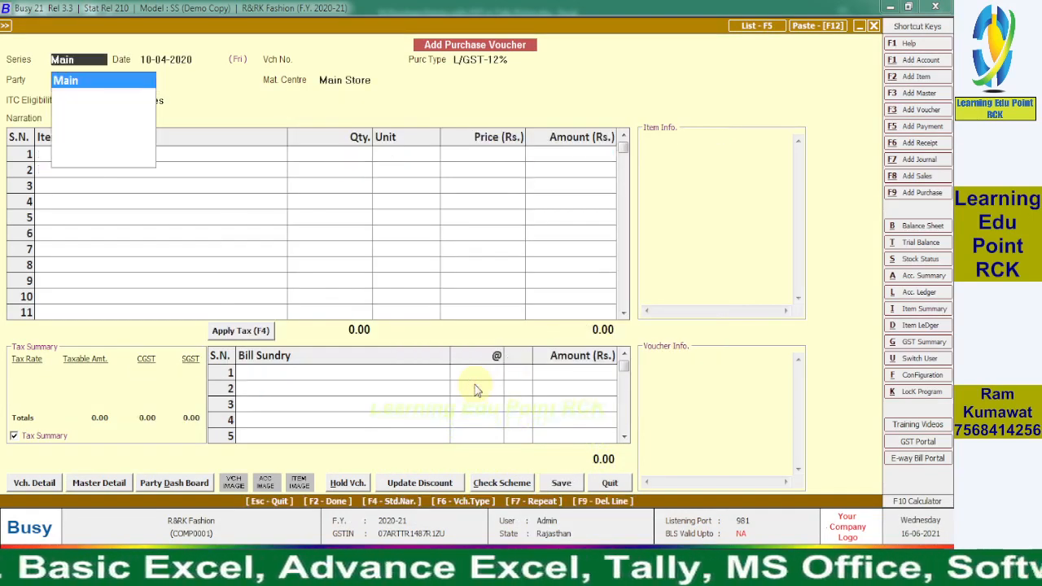
key(Return)
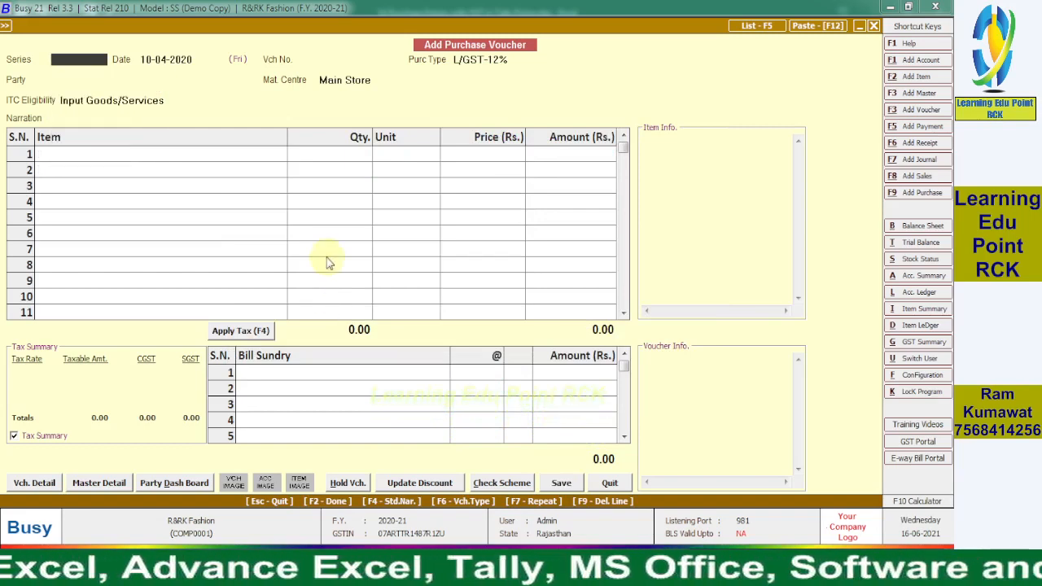
key(Escape)
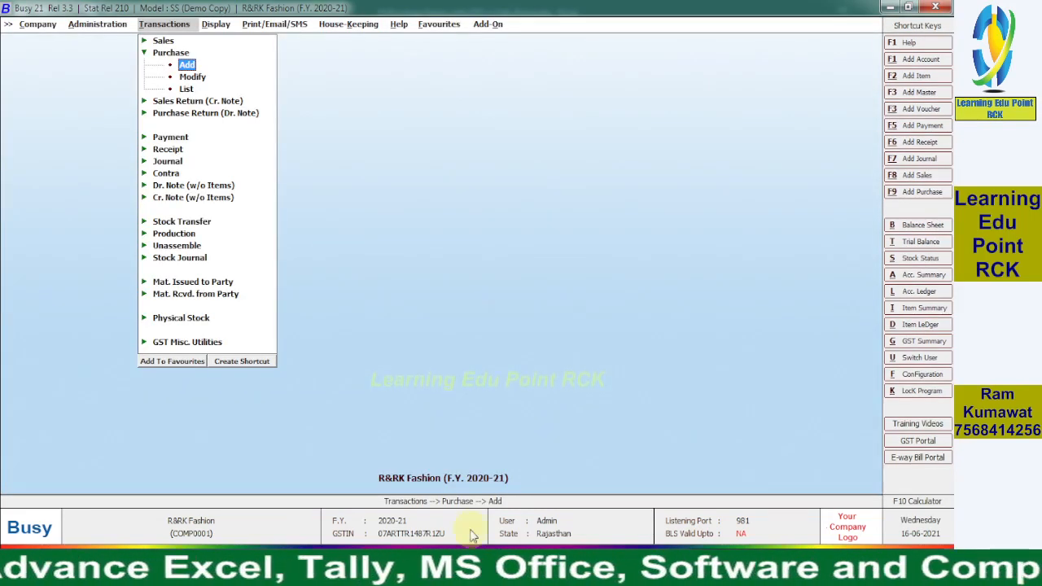
- Review the party name and the two item names on the Excel invoice
click(506, 567)
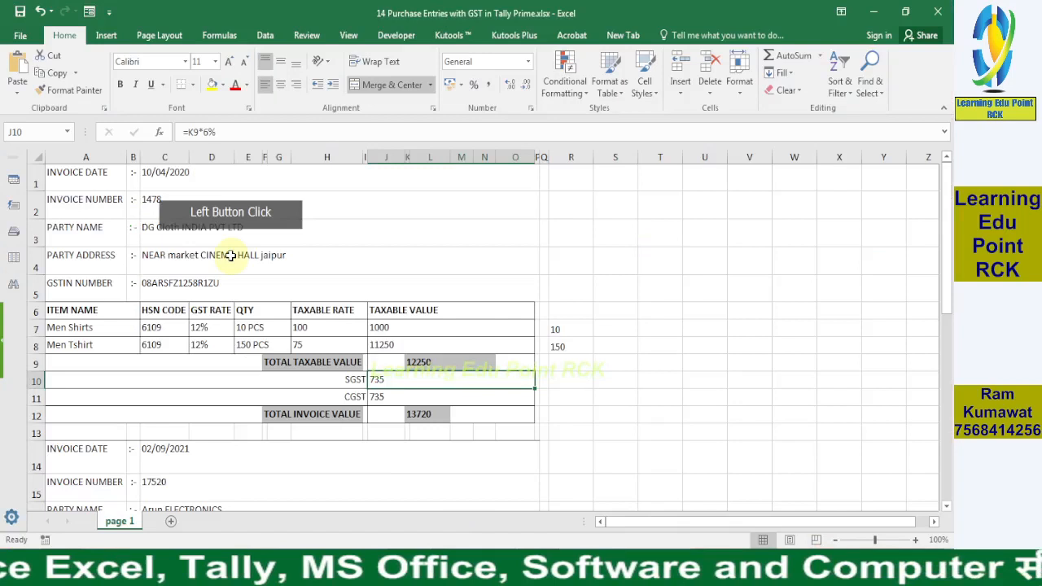
click(161, 231)
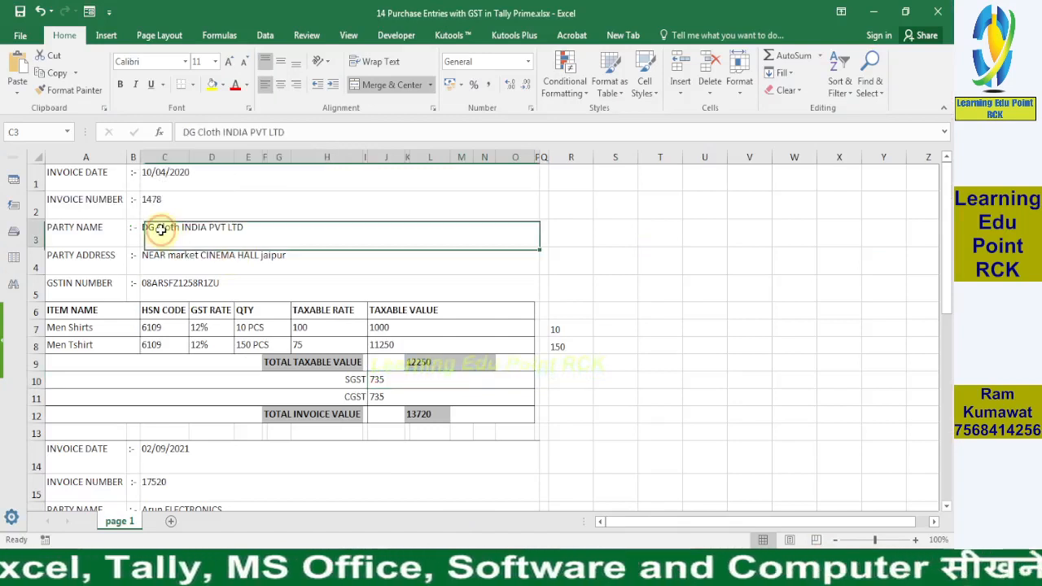
click(75, 327)
click(79, 344)
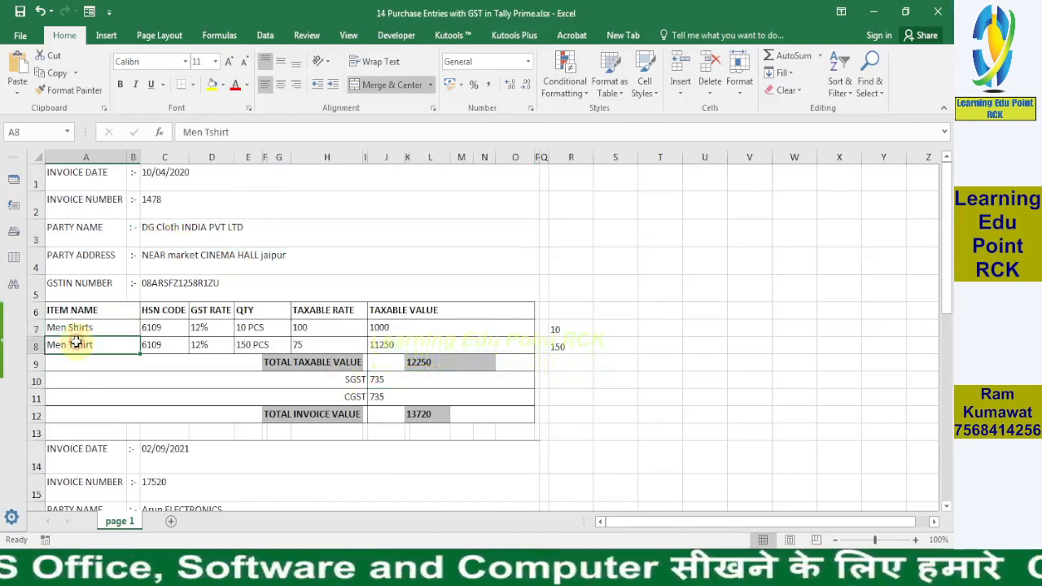
- Switch back to Busy, view the blank form for adding an account master, and close it without entering anything
click(424, 536)
click(439, 567)
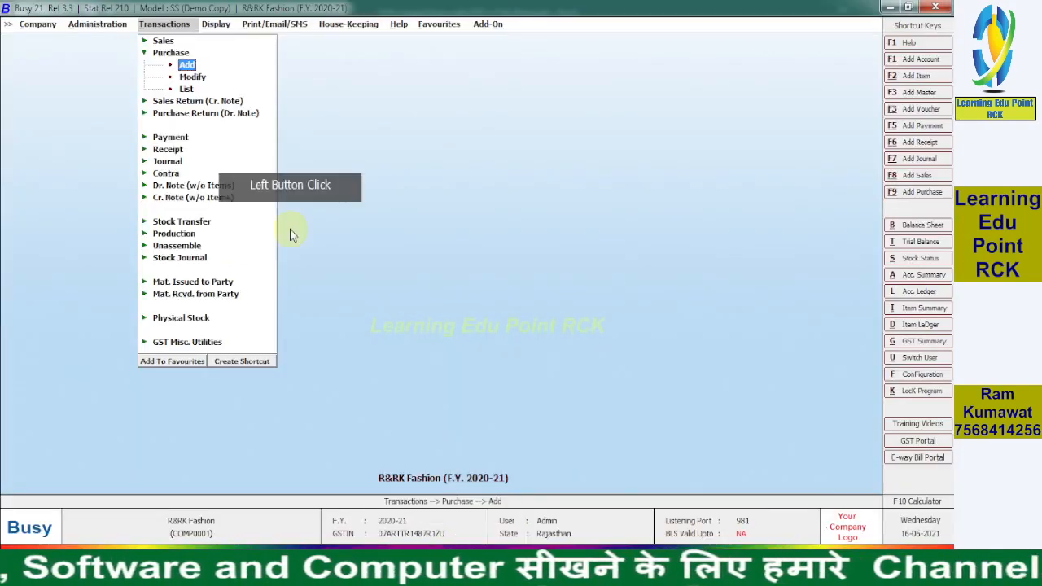
click(106, 26)
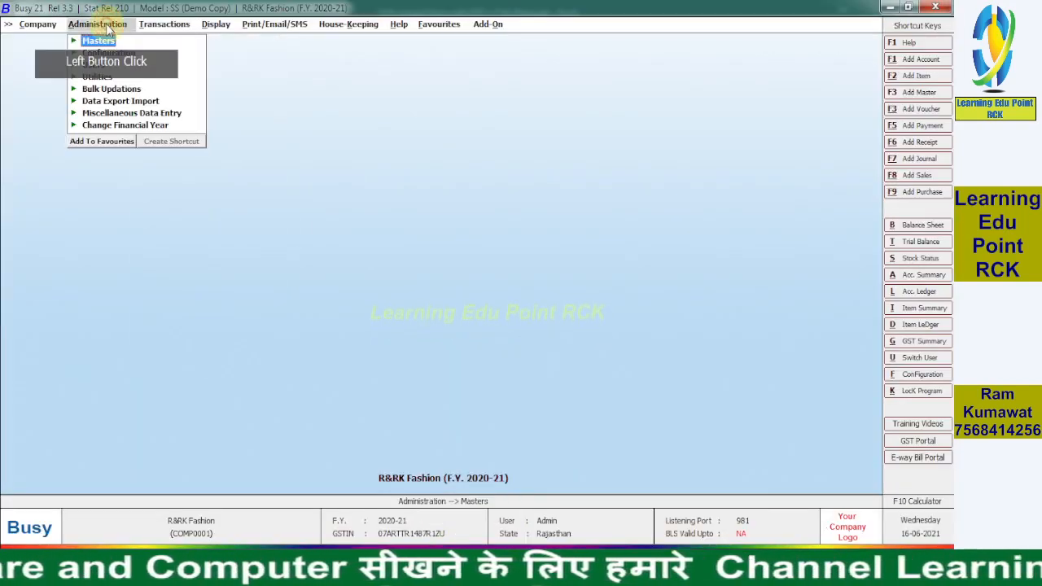
click(74, 41)
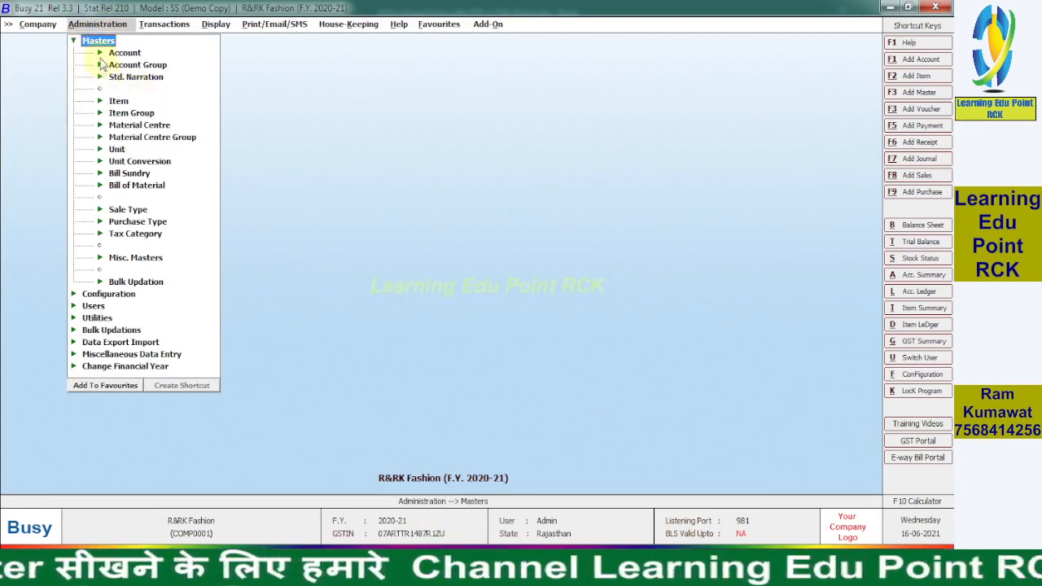
click(100, 52)
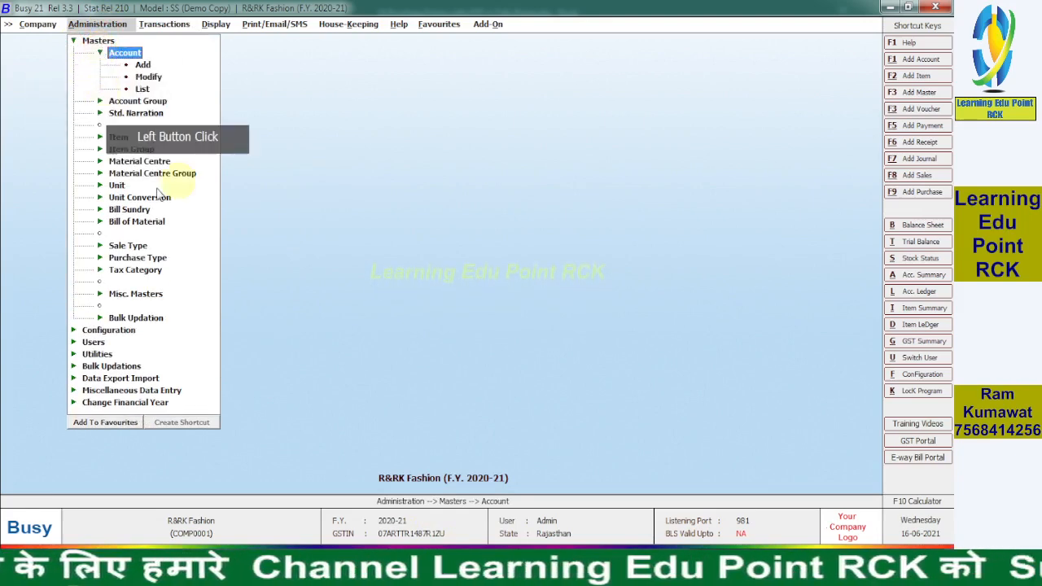
click(143, 64)
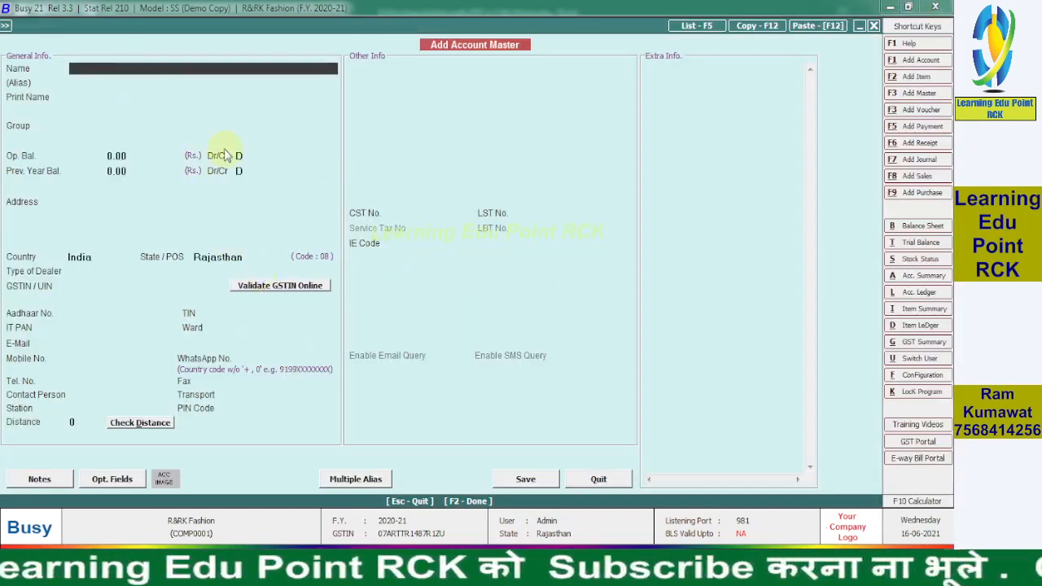
key(Escape)
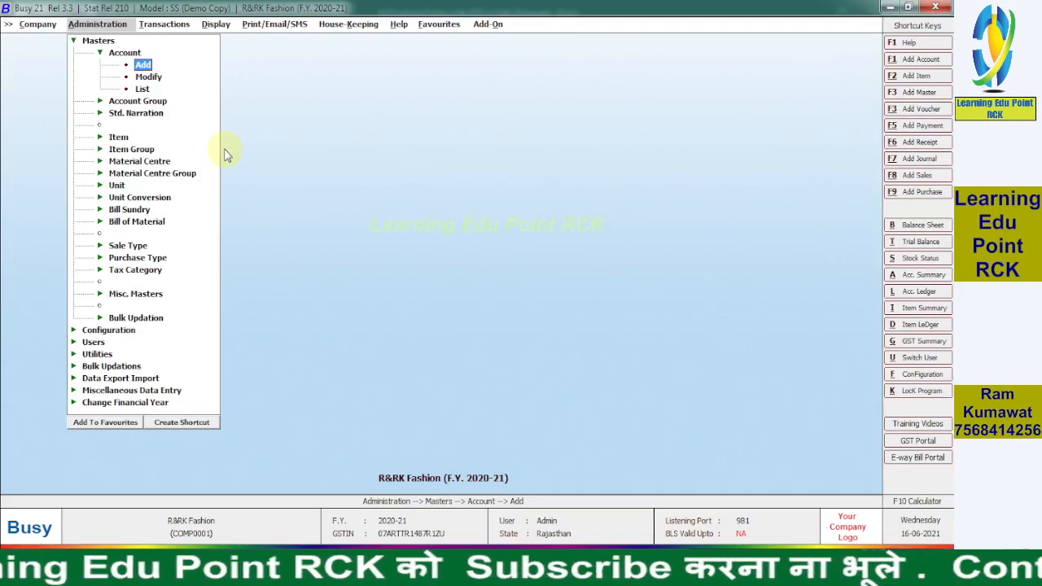
- Show the list of all accounts on screen and go to the DG Cloth INDIA PVT LTD entry
click(142, 89)
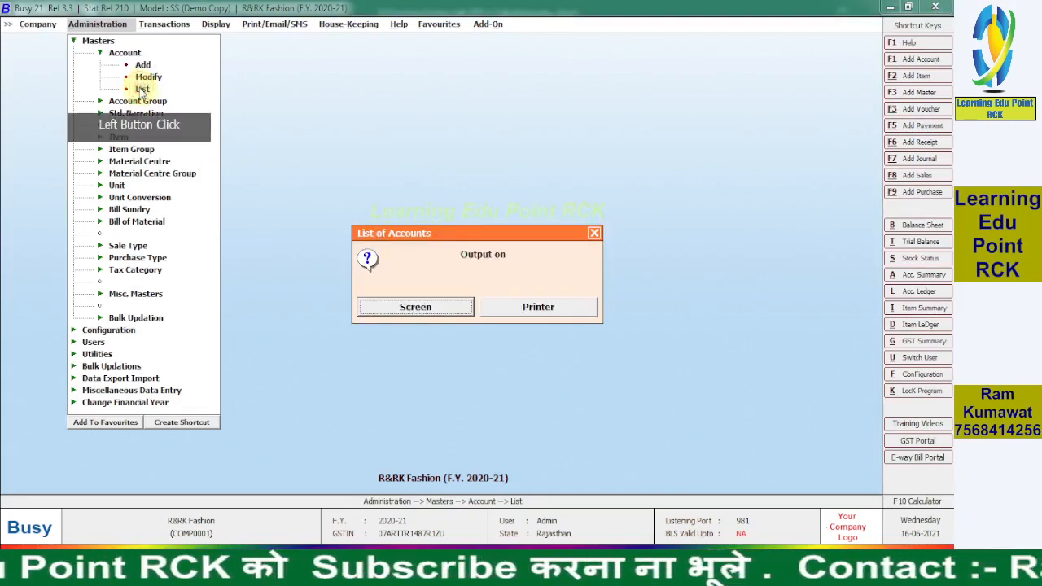
click(390, 305)
click(392, 307)
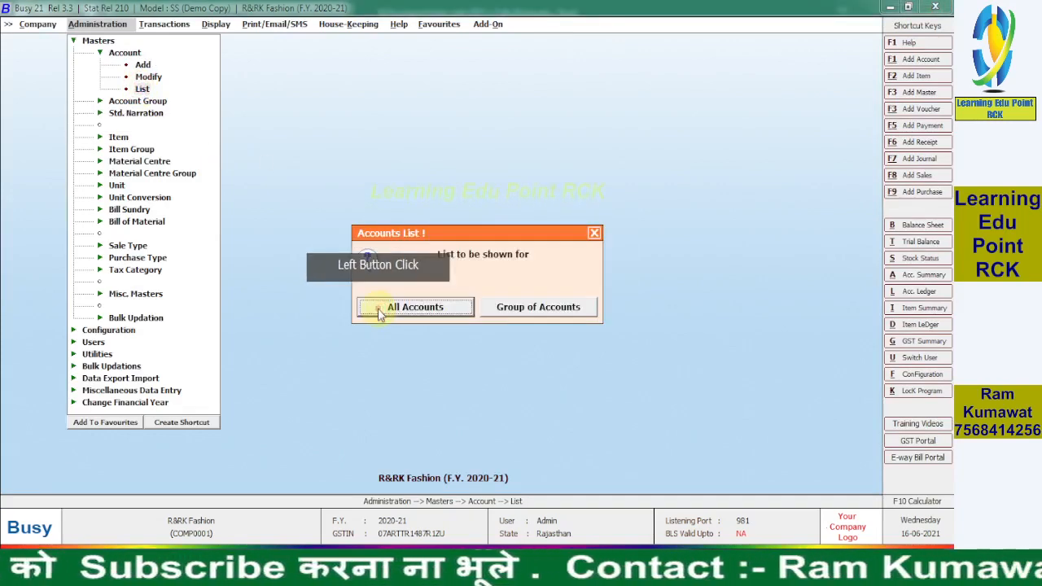
click(380, 313)
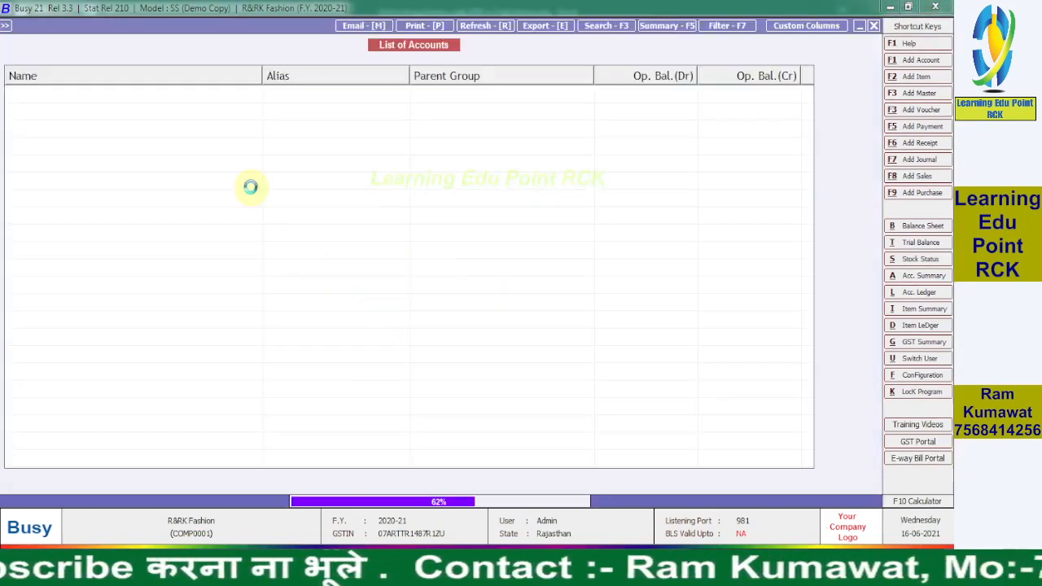
key(Down)
key(Down)
key(Down)
key(Down)
key(Down)
key(Down)
key(Down)
key(Down)
key(Down)
key(Down)
key(Down)
key(Down)
key(Down)
key(Down)
key(Down)
key(Down)
key(Down)
key(Down)
key(Down)
key(Down)
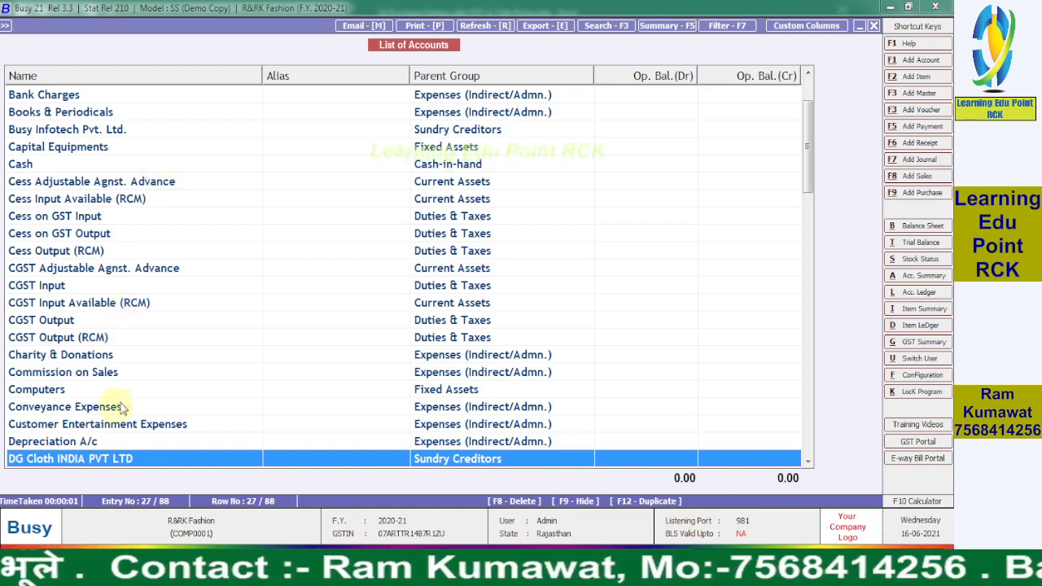
- Open the DG Cloth INDIA PVT LTD account master and review its filing frequency options and GSTIN
click(85, 464)
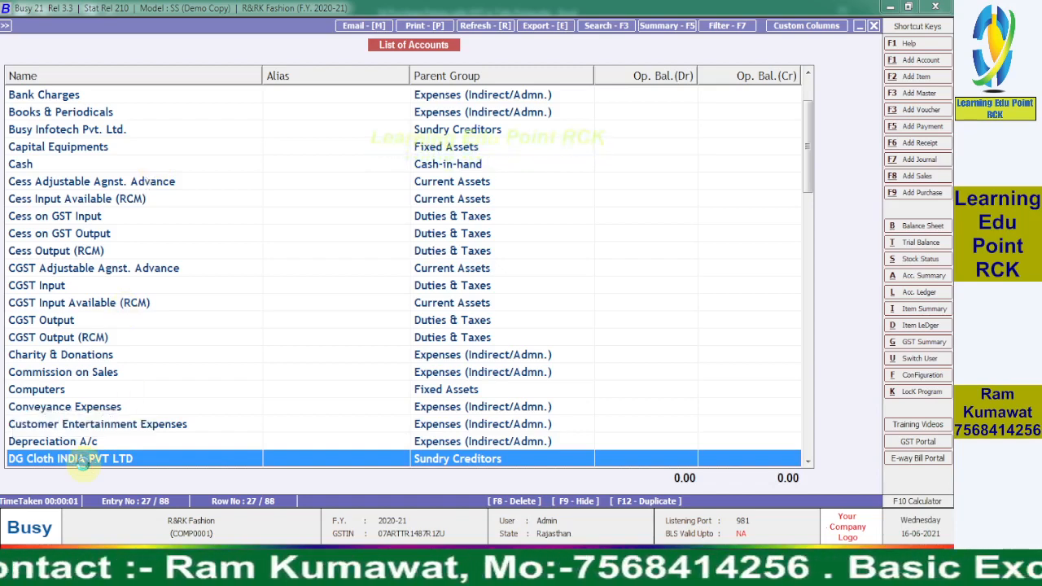
double_click(81, 460)
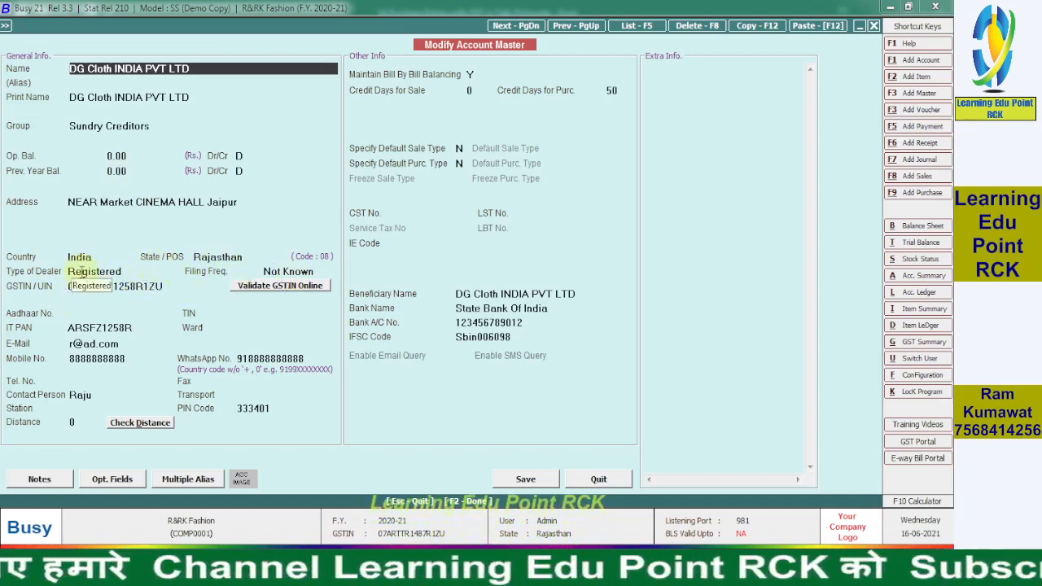
click(277, 272)
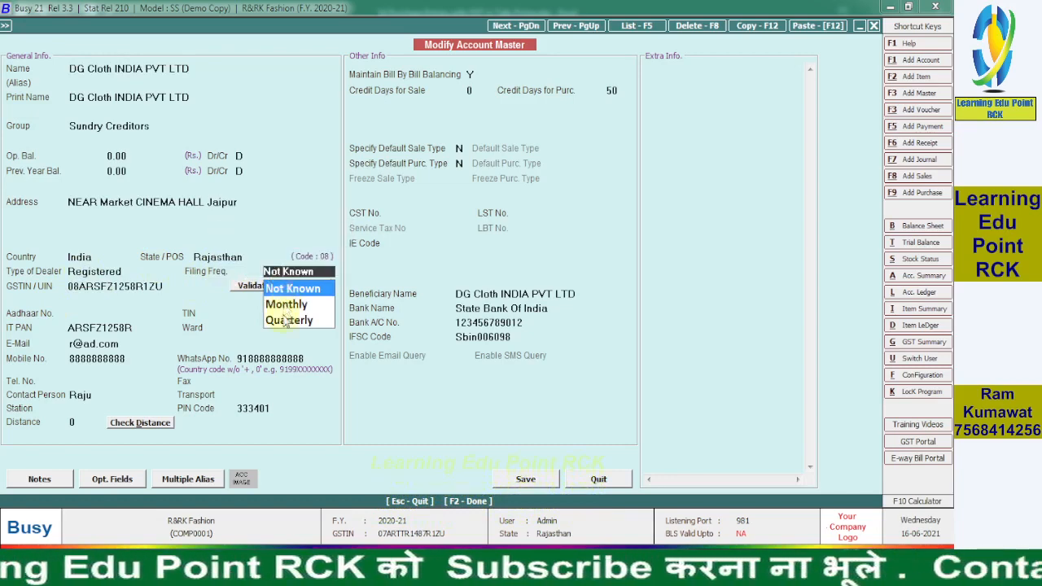
click(269, 264)
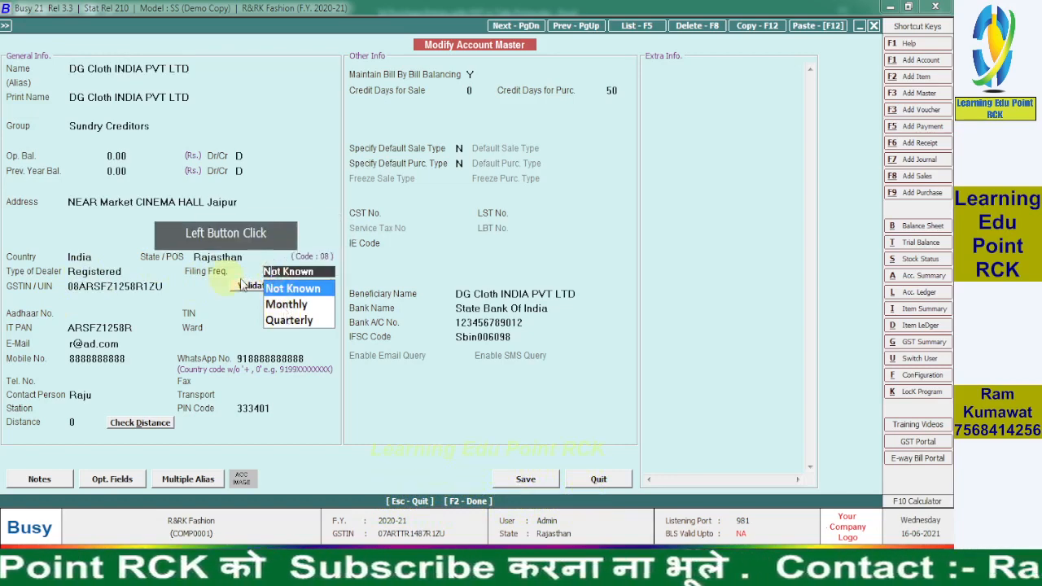
click(153, 285)
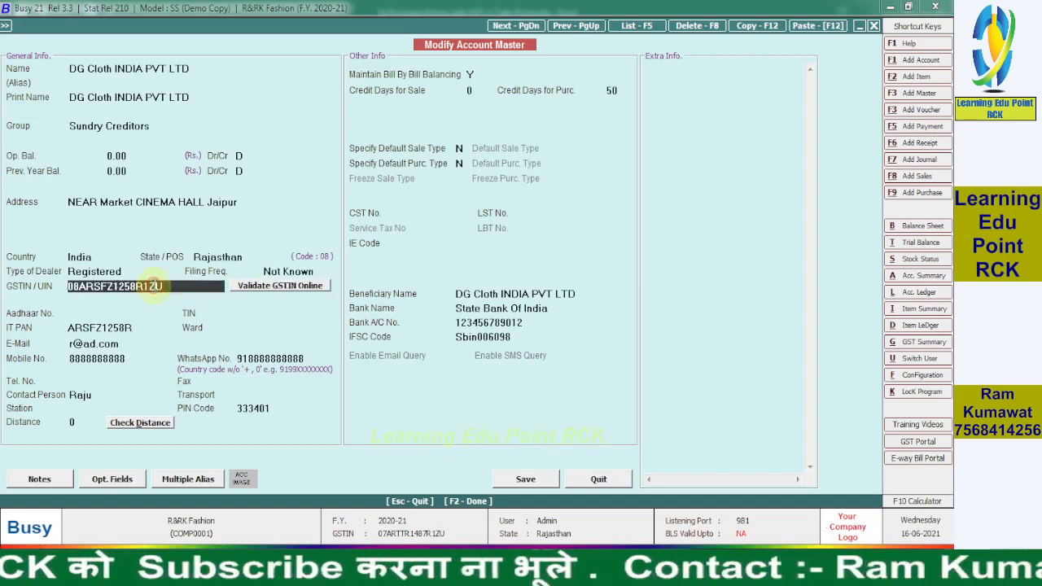
- Validate the account's GSTIN online, continue past the GSTIN check, and go to the Maintain Bill By Bill Balancing setting
click(275, 287)
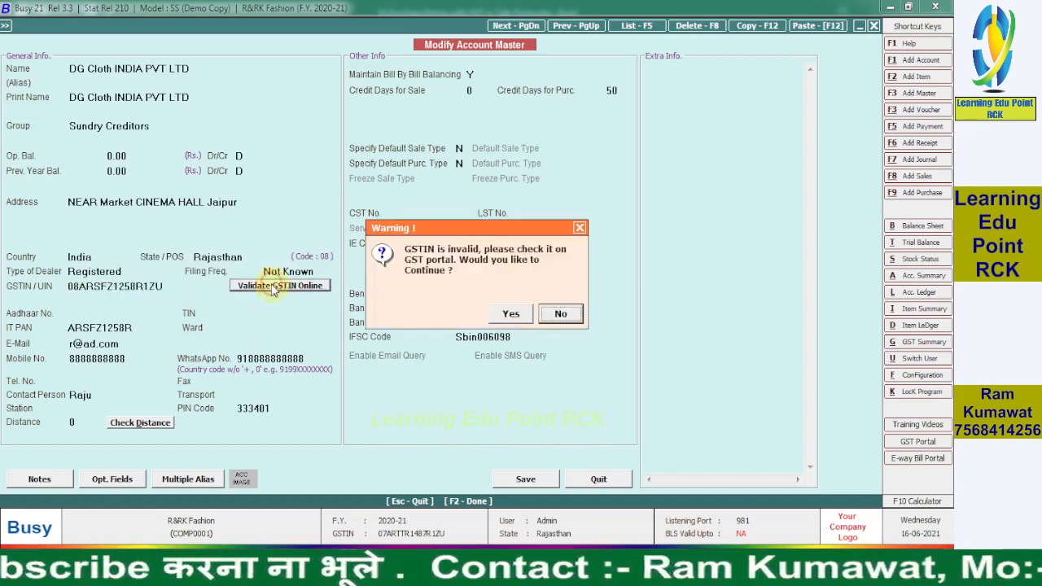
click(552, 319)
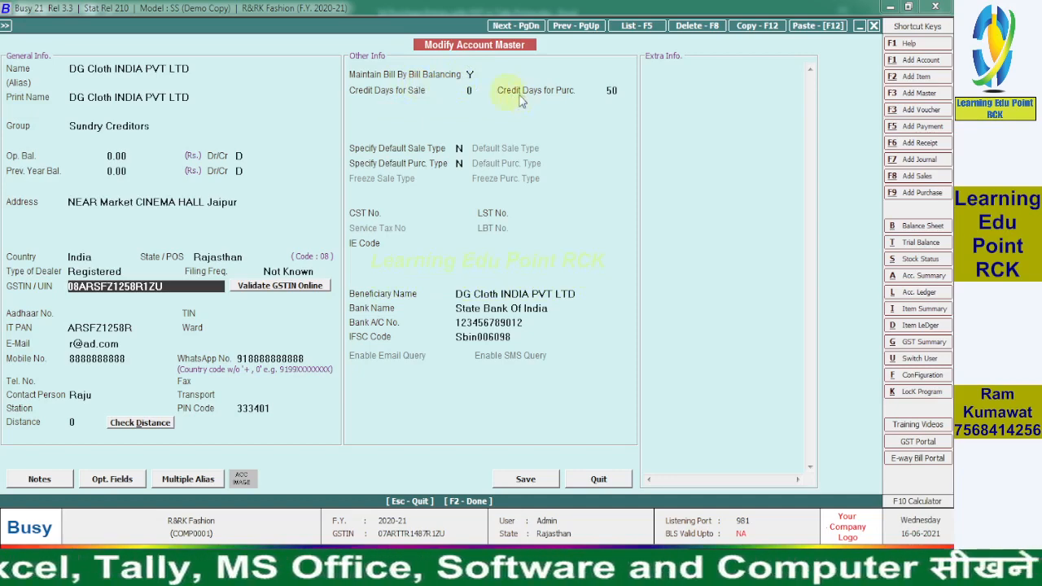
click(471, 76)
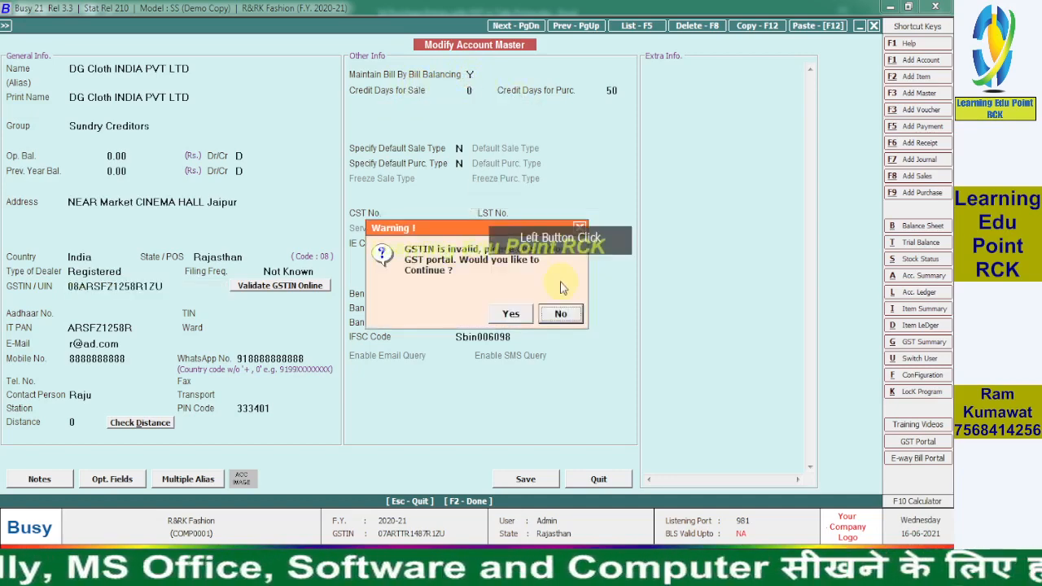
click(559, 314)
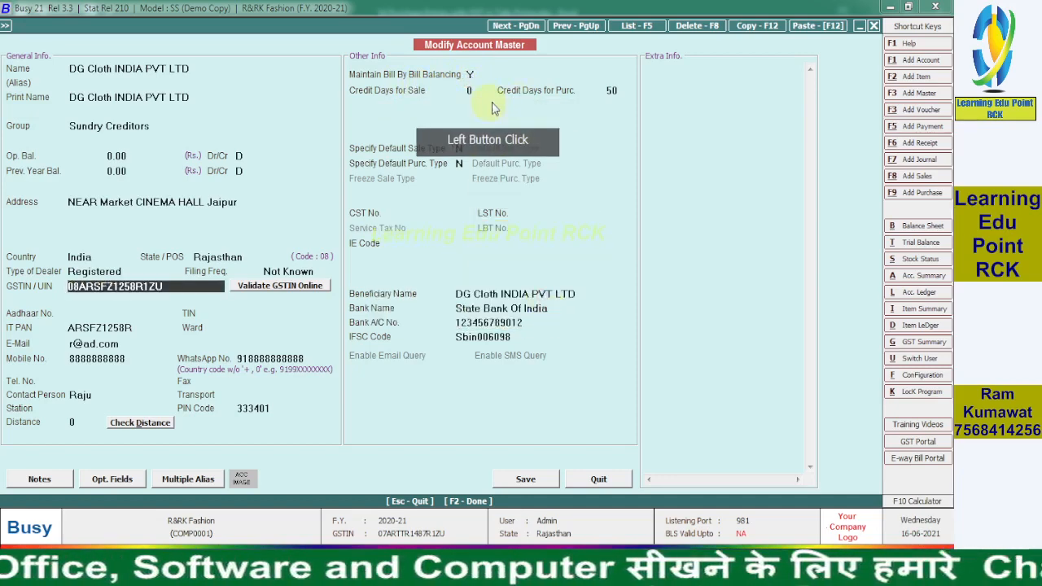
click(475, 72)
click(523, 312)
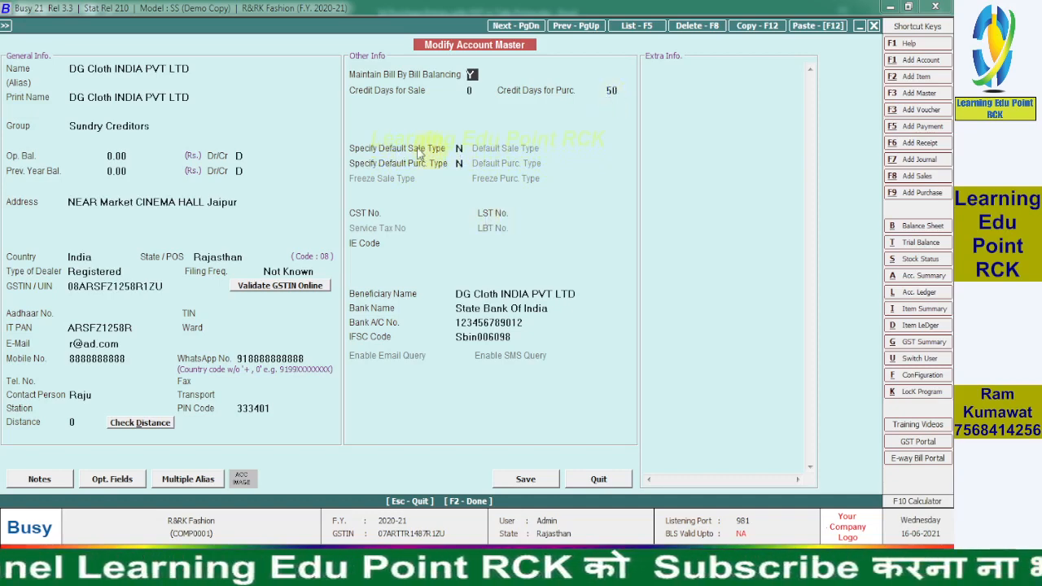
- Turn on Specify Default Sale Type to view the sale types on offer, then set it back to N
click(458, 149)
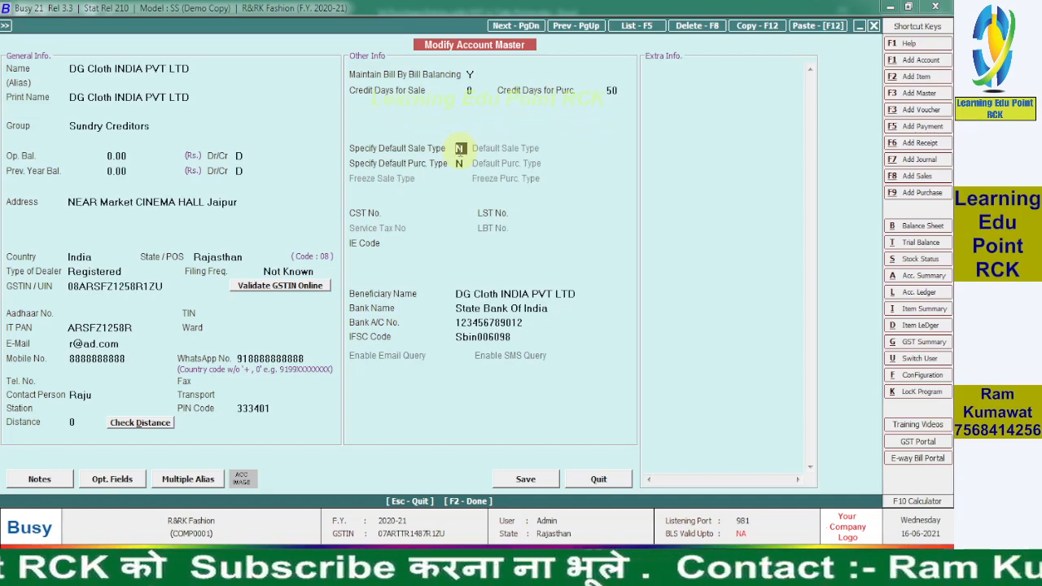
key(y)
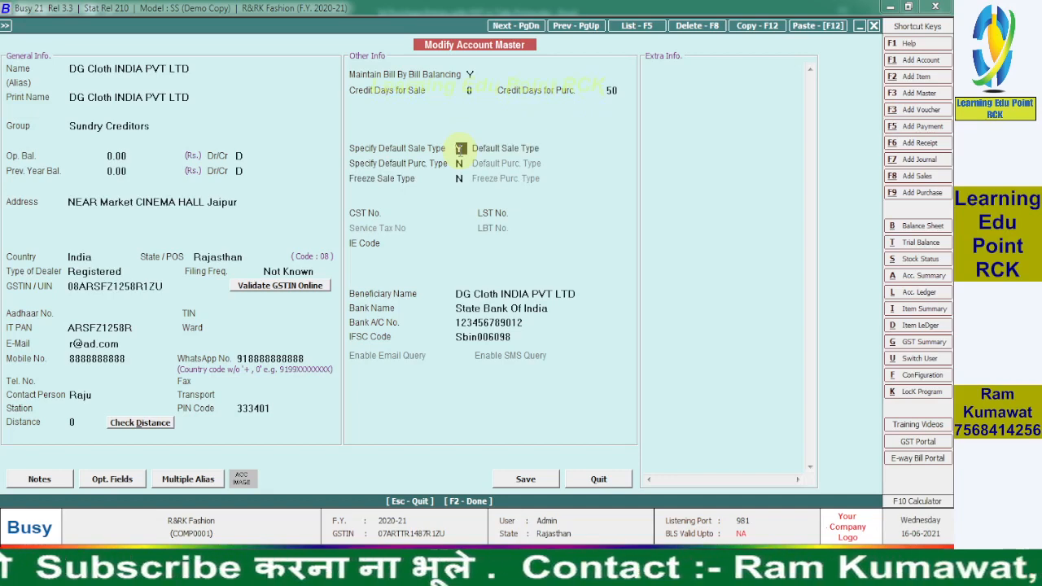
key(Return)
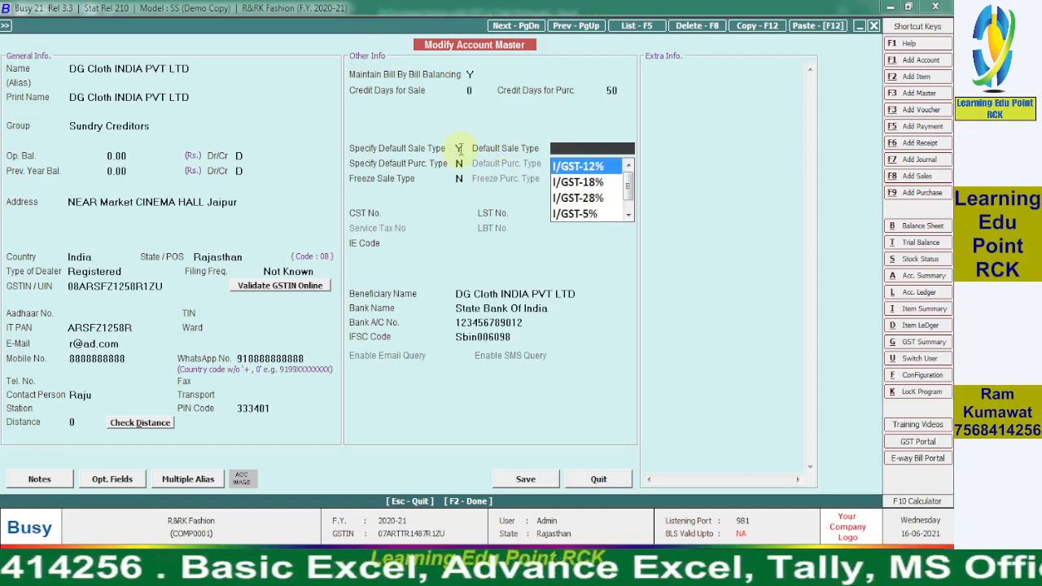
click(459, 149)
key(n)
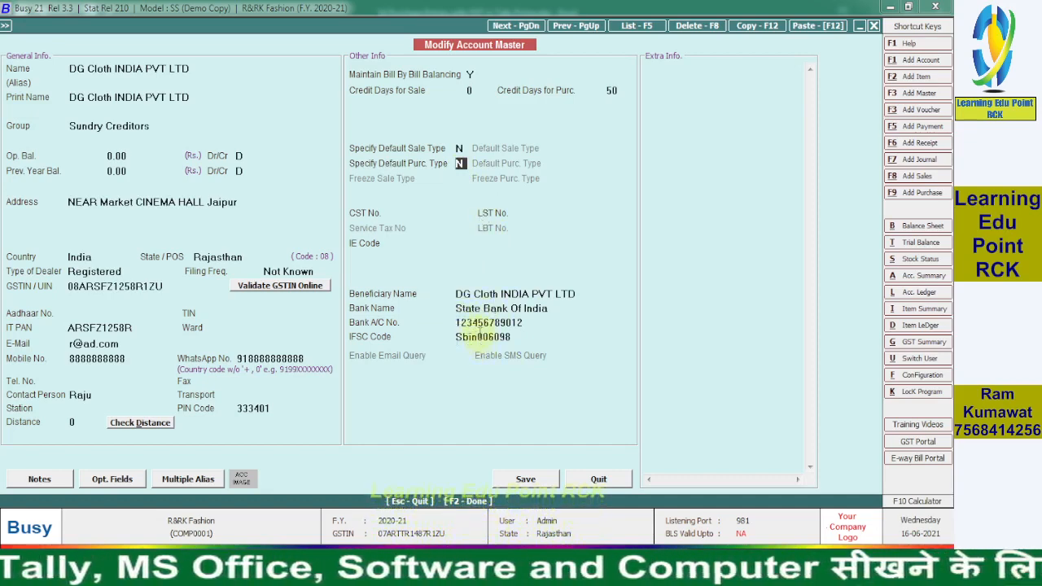
- Save the DG Cloth INDIA PVT LTD account master and close the list of accounts
click(516, 480)
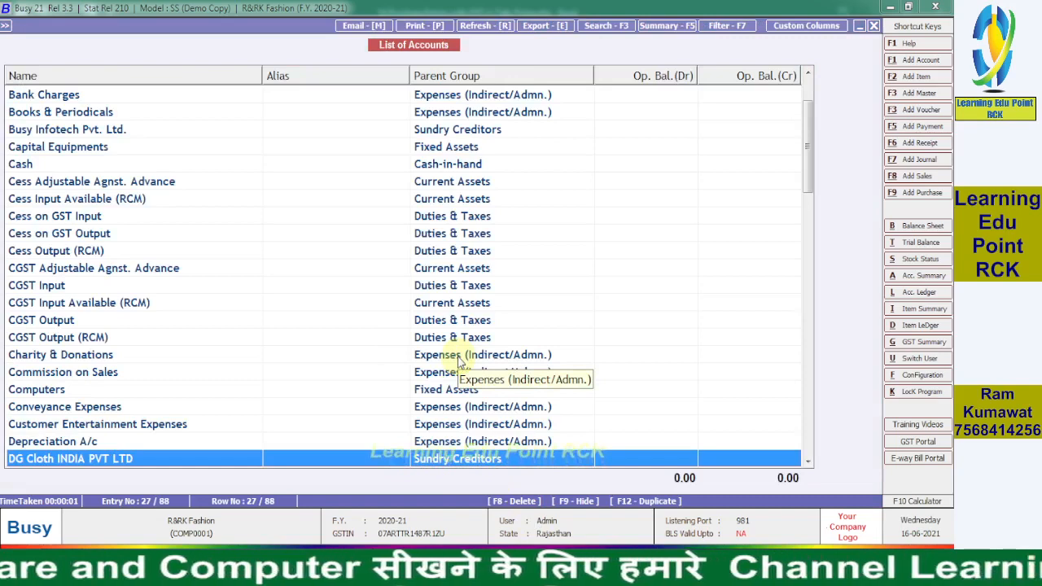
key(Escape)
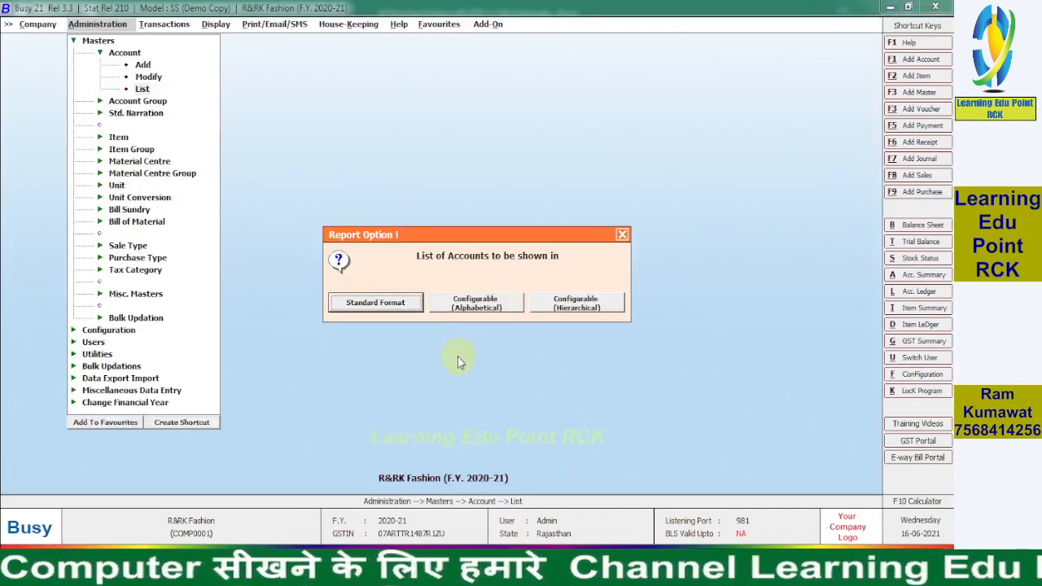
key(Escape)
key(Escape)
key(Escape)
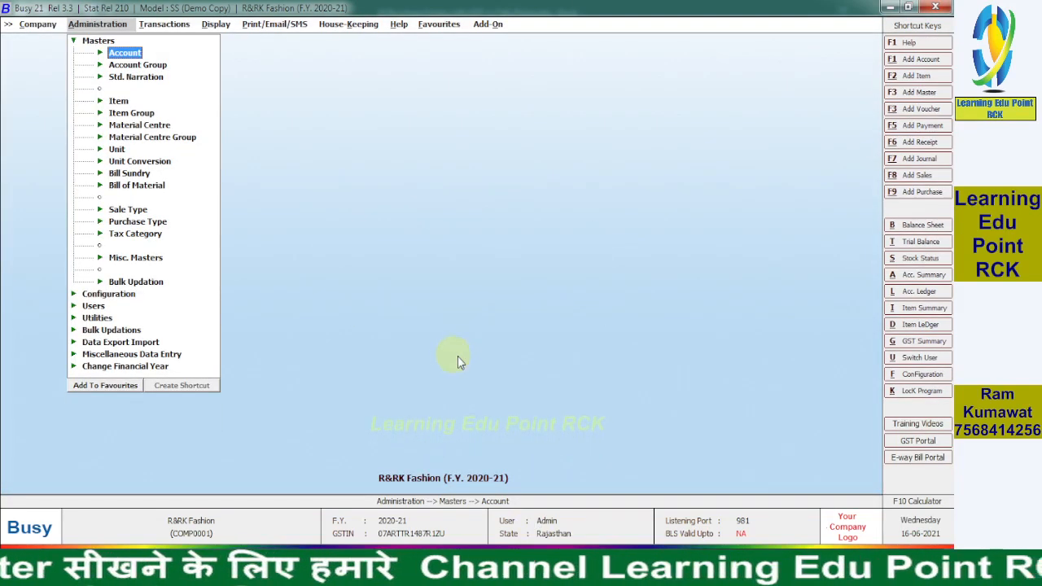
- Show the list of all items on screen in standard format without filtering on tax category
click(101, 103)
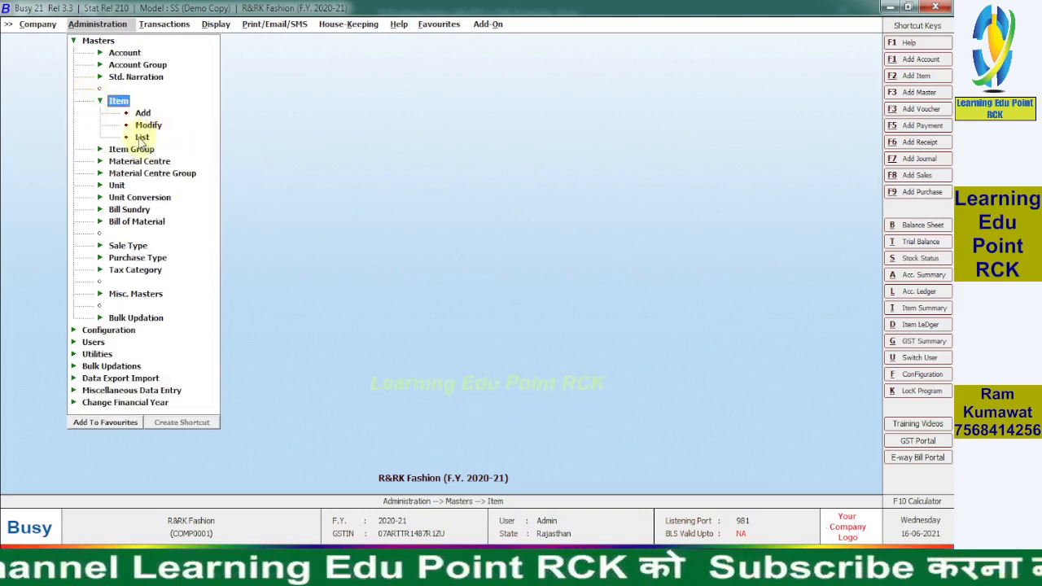
click(141, 138)
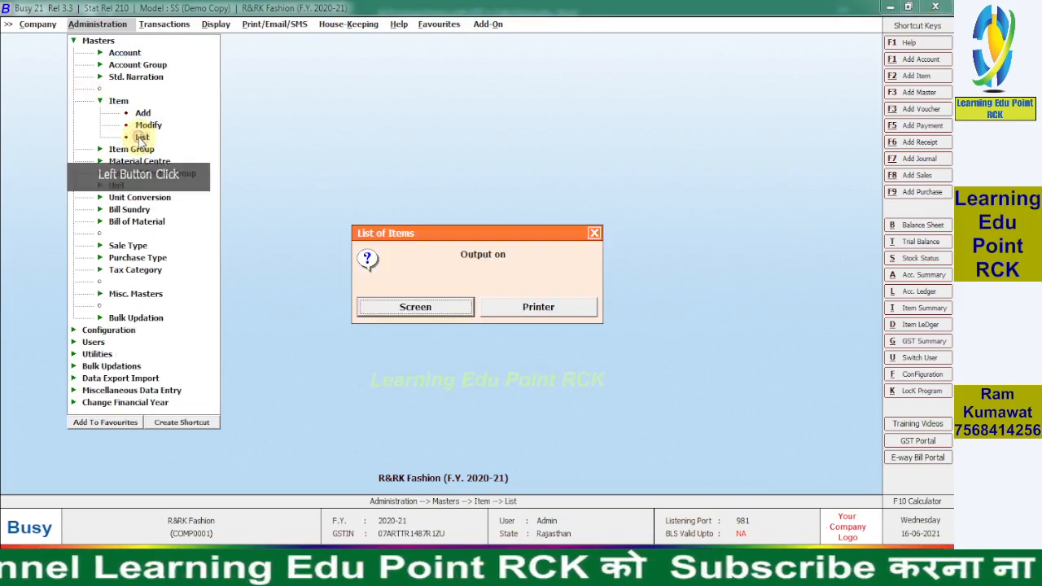
click(394, 313)
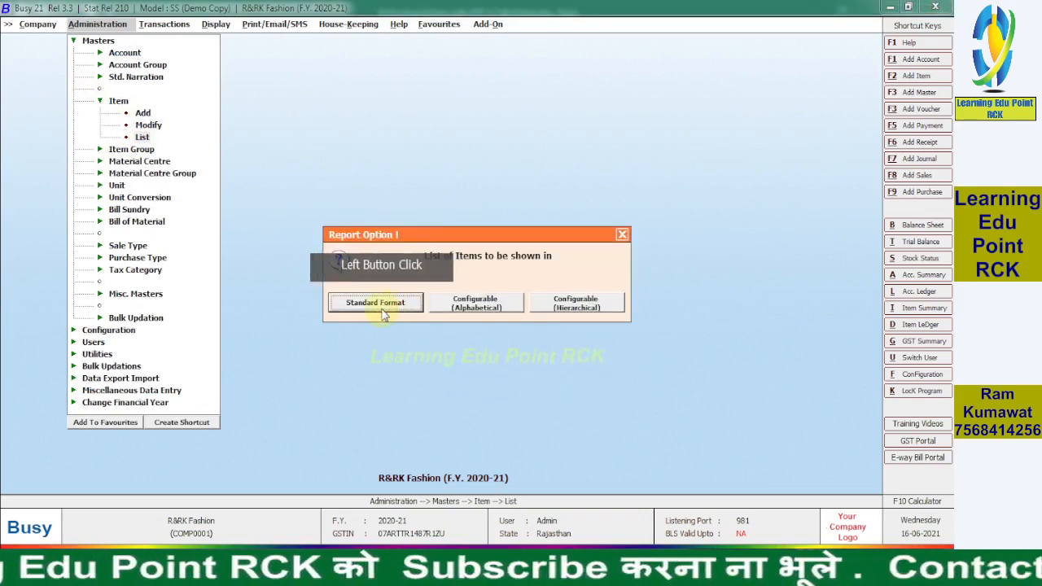
click(381, 309)
click(383, 309)
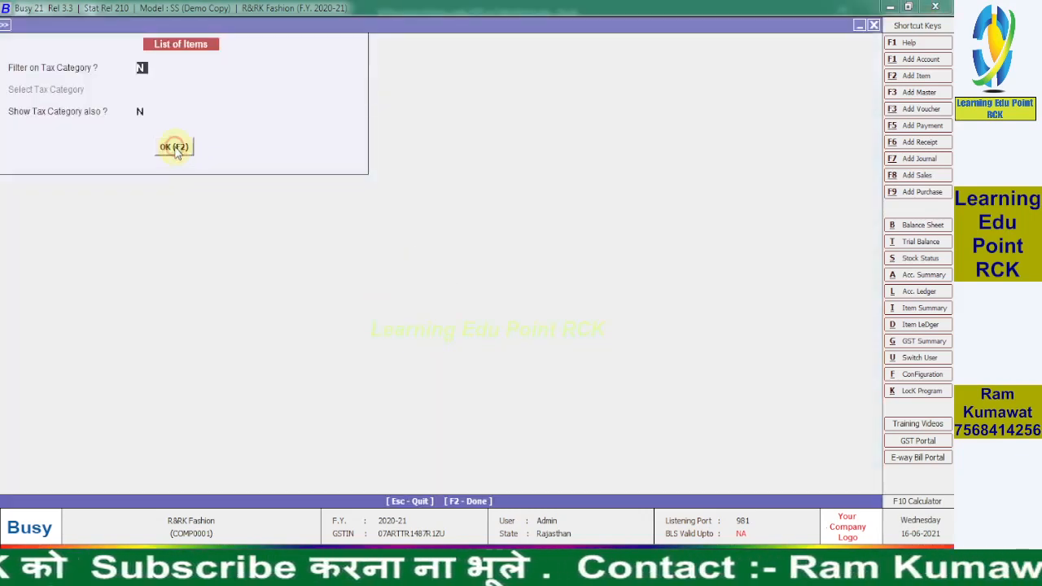
click(175, 149)
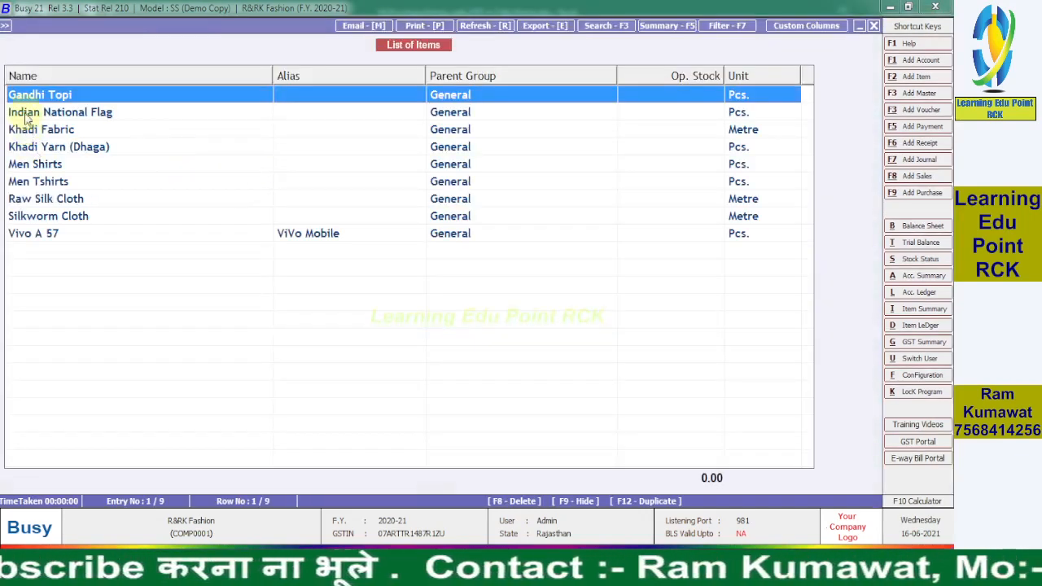
- Open the Men Shirts item master and review its name, opening stock, unit, tax category and HSN/SAC code
double_click(31, 166)
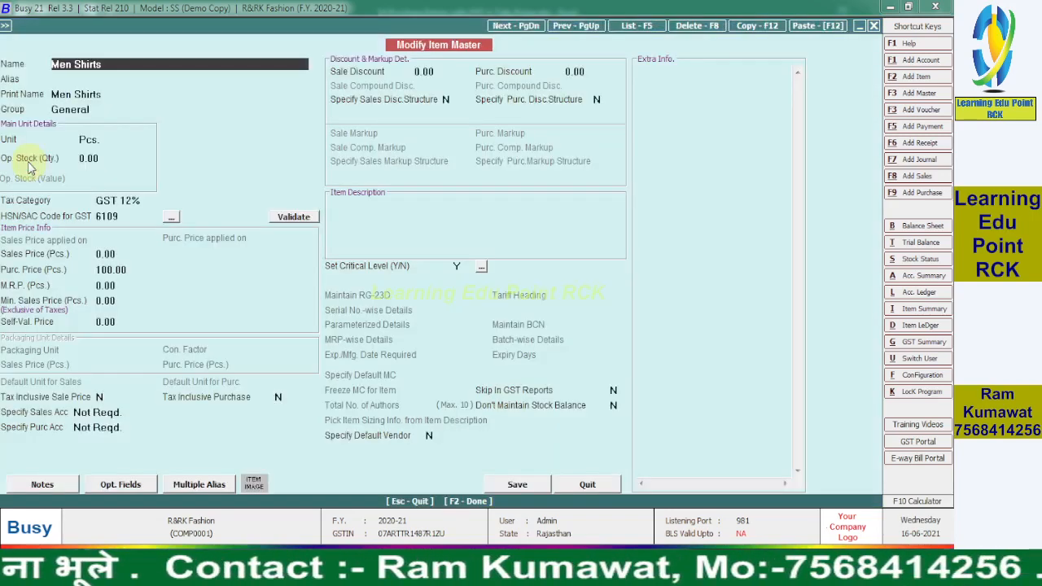
click(30, 162)
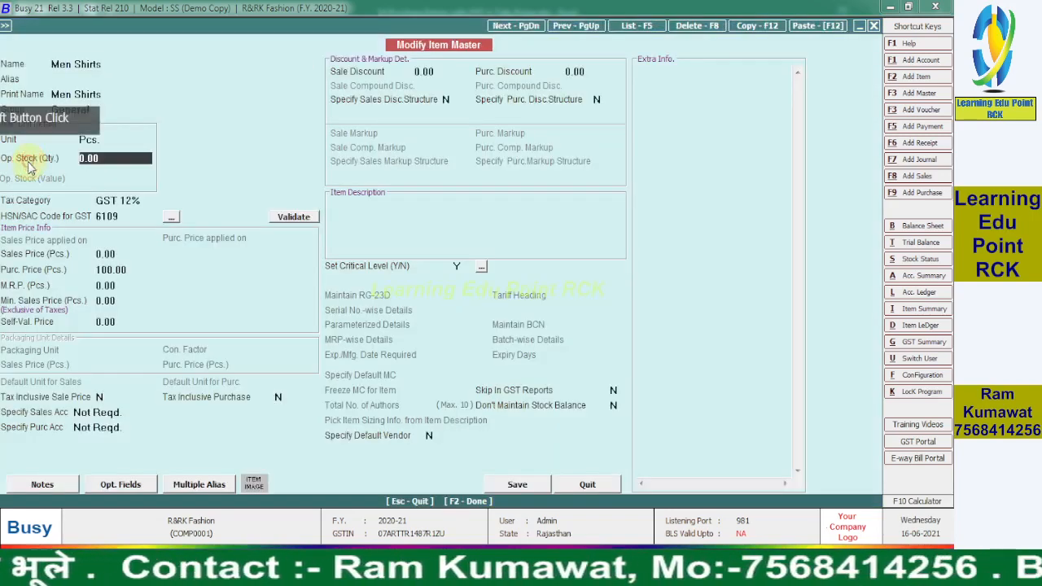
click(84, 65)
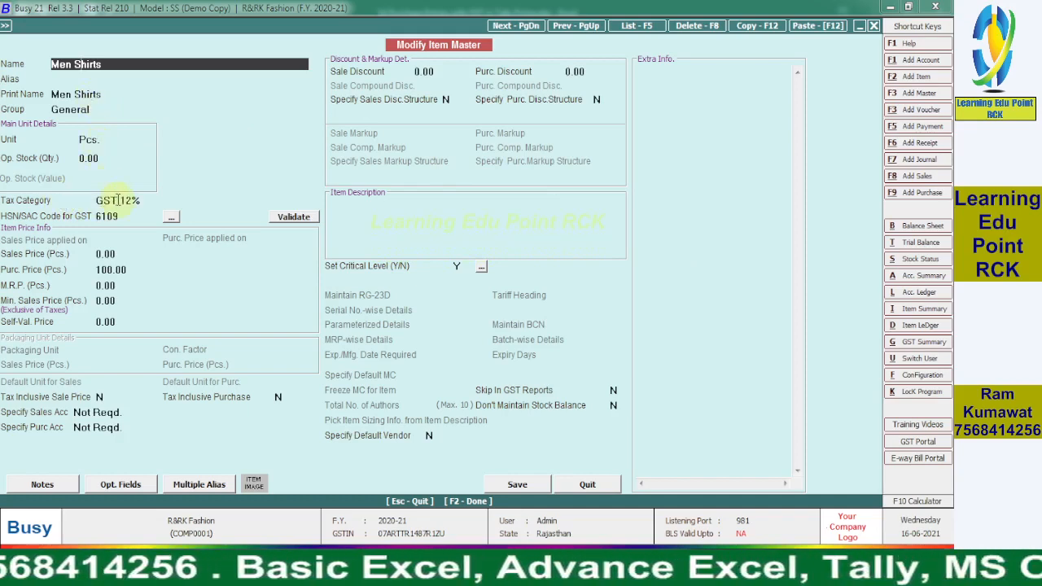
click(88, 139)
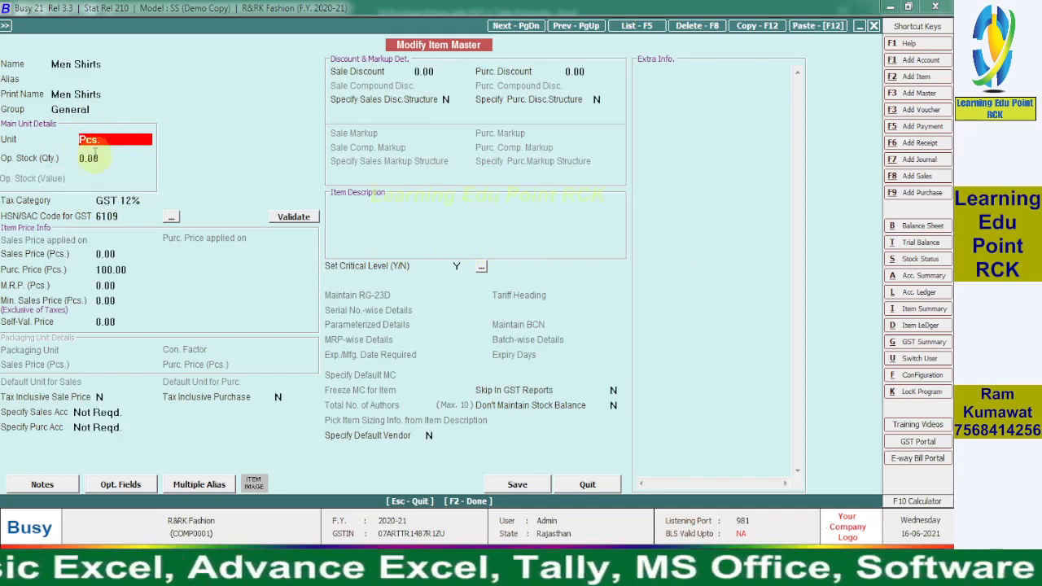
click(108, 200)
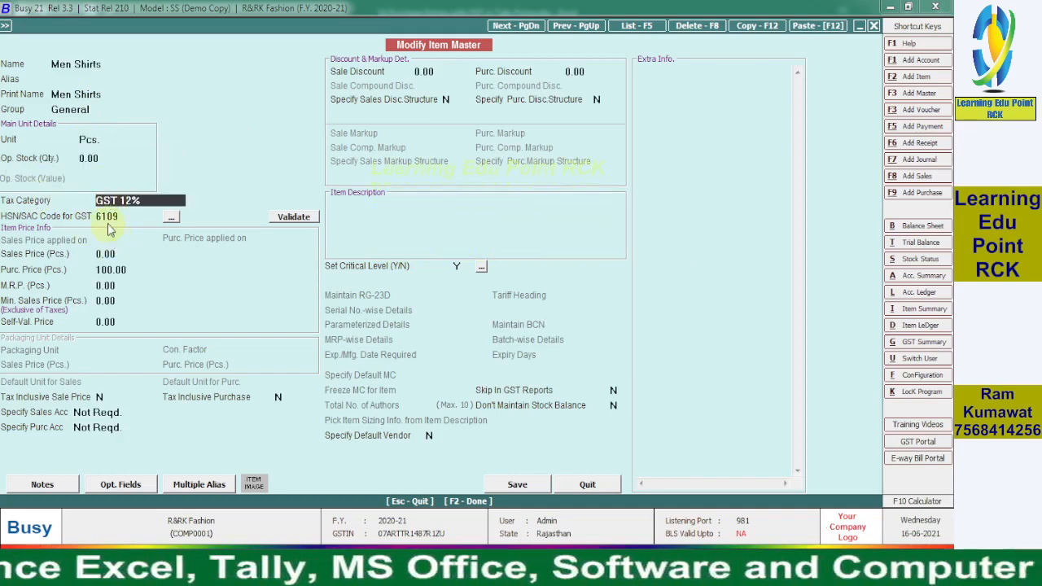
click(106, 217)
click(297, 225)
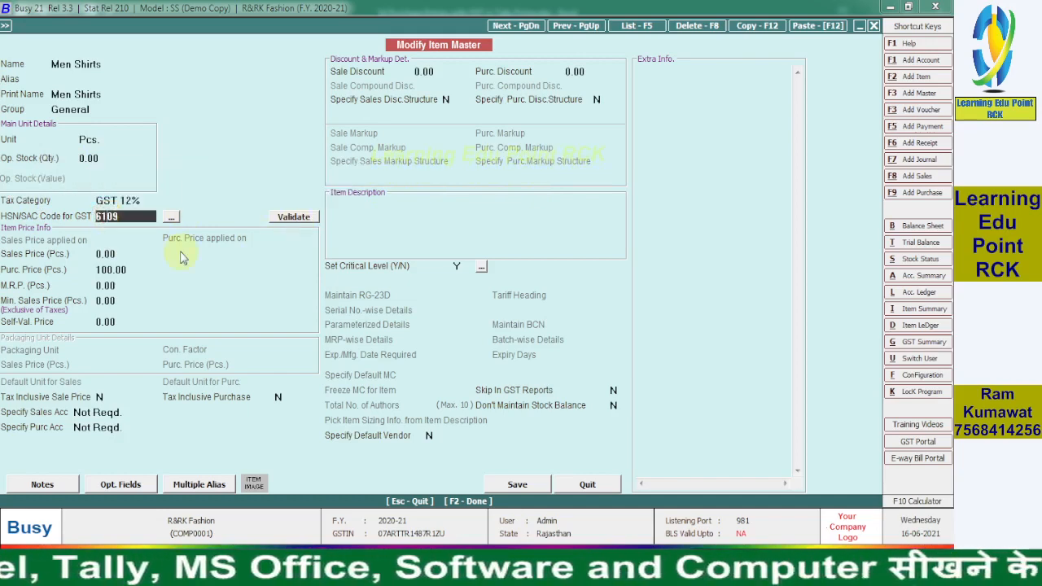
- Review the sales price, purchase price and purchase discount of the Men Shirts item
click(106, 268)
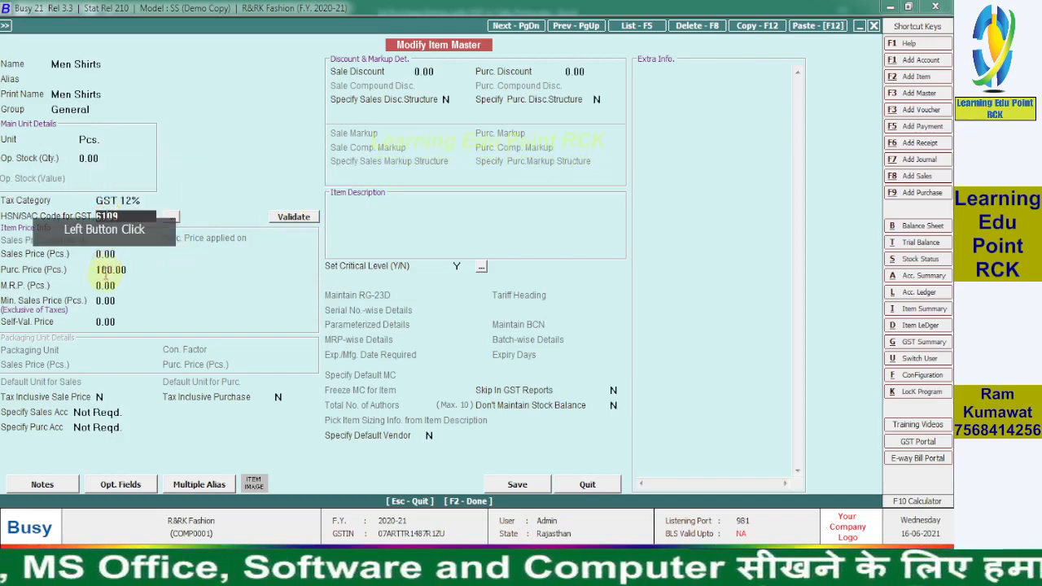
click(106, 254)
click(103, 257)
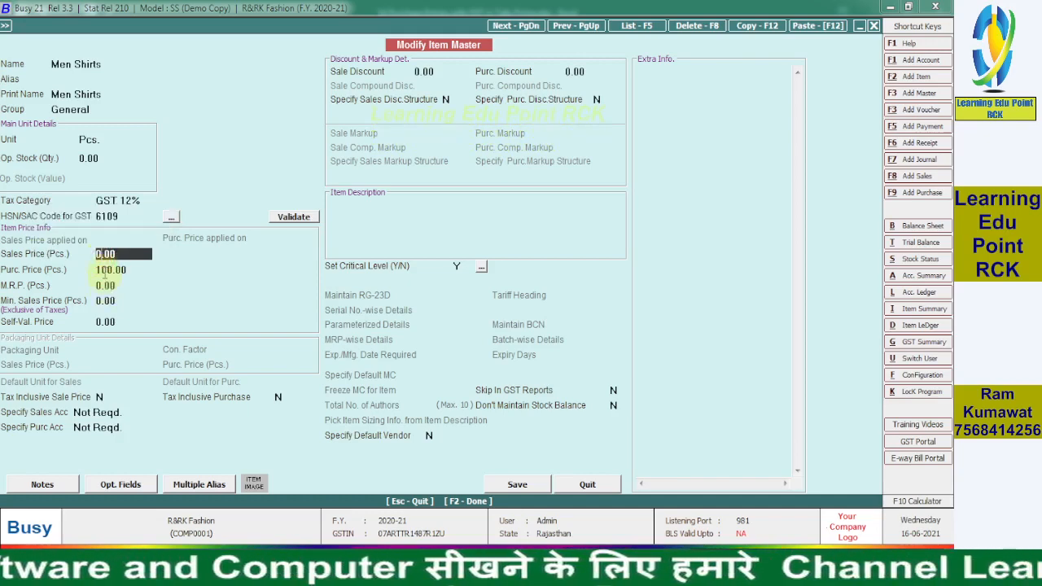
click(106, 269)
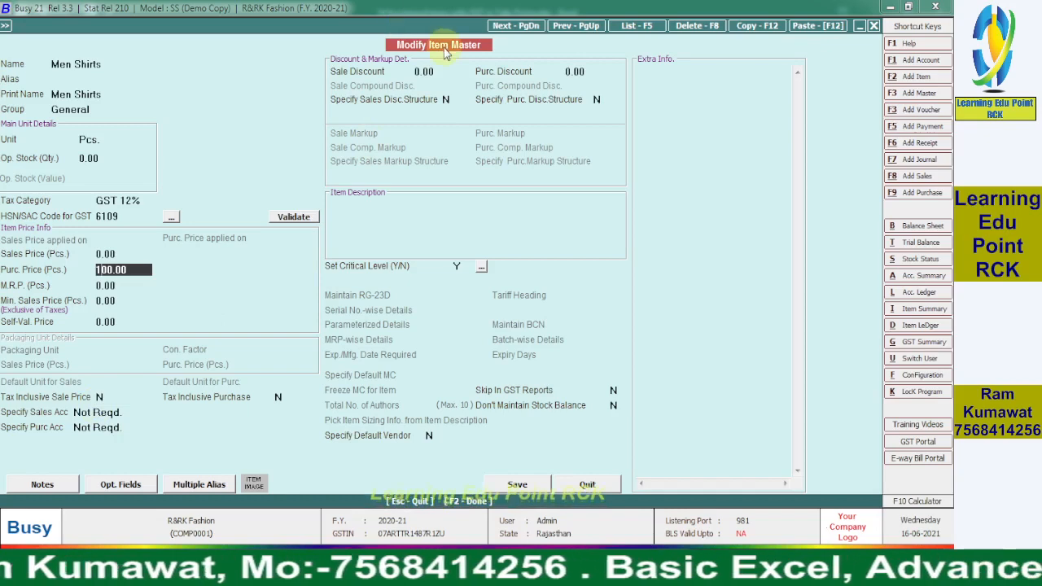
click(574, 73)
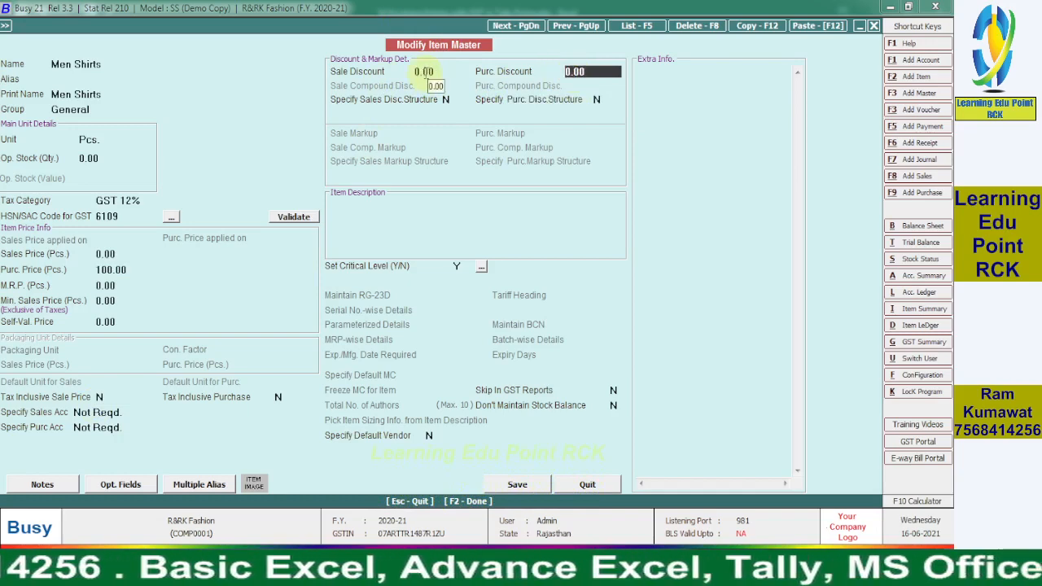
- Enable the purchase discount structure for Men Shirts, using Simple Discount % of Amount
click(596, 100)
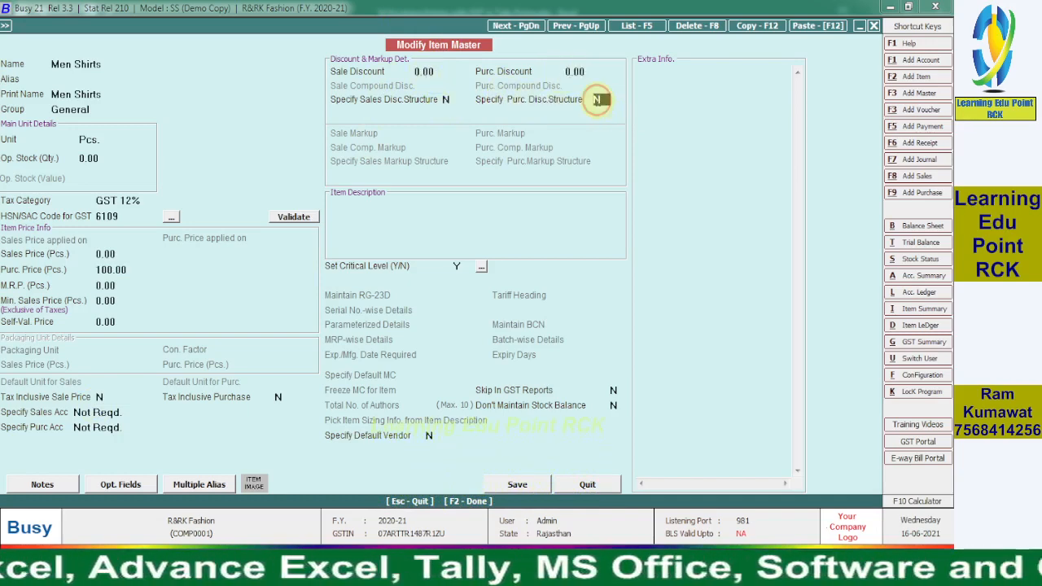
key(y)
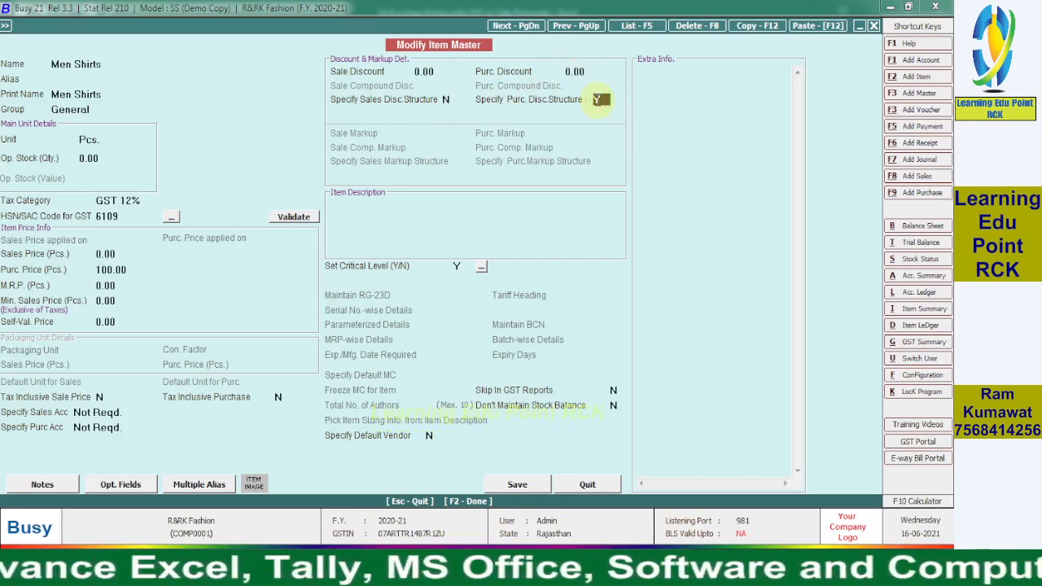
key(Return)
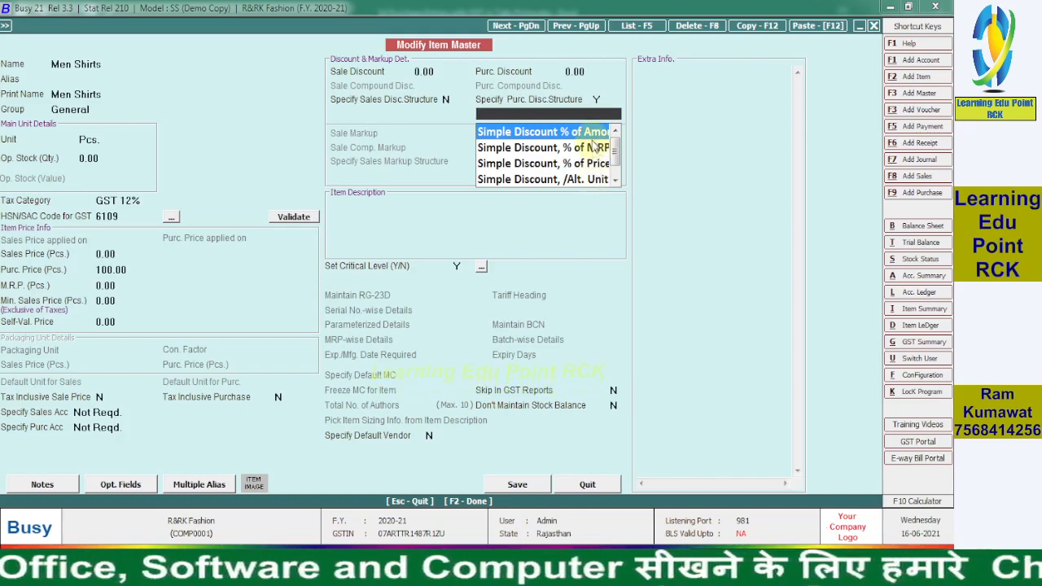
click(599, 99)
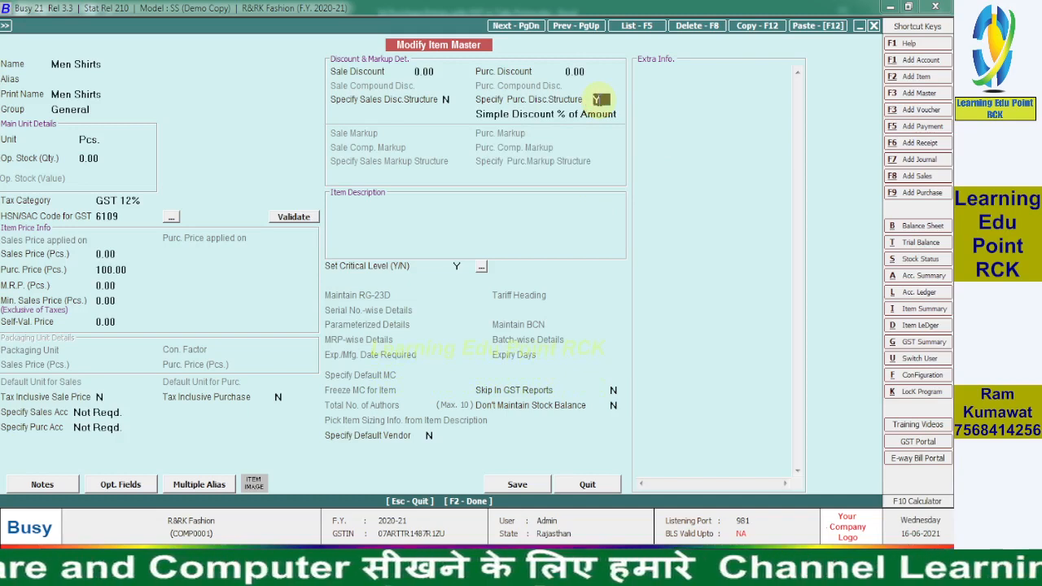
click(600, 100)
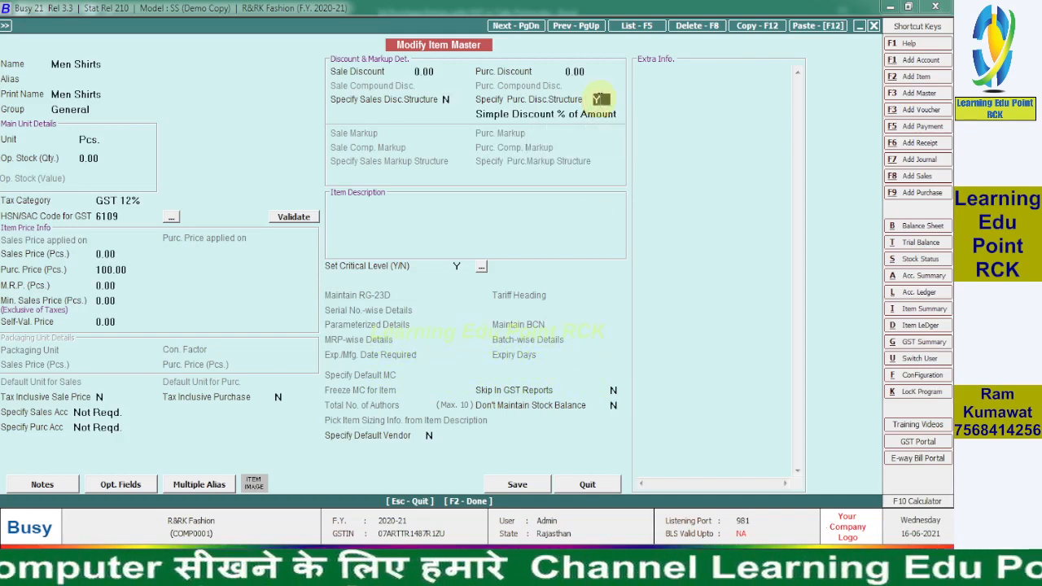
key(Up)
key(Return)
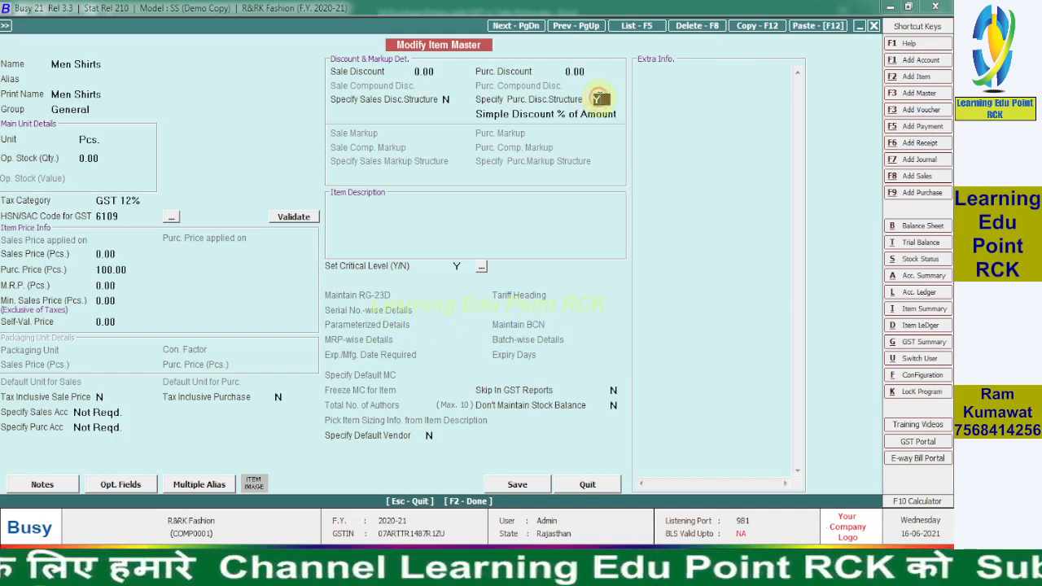
- Turn the purchase discount structure of Men Shirts back off
click(599, 98)
click(596, 96)
key(n)
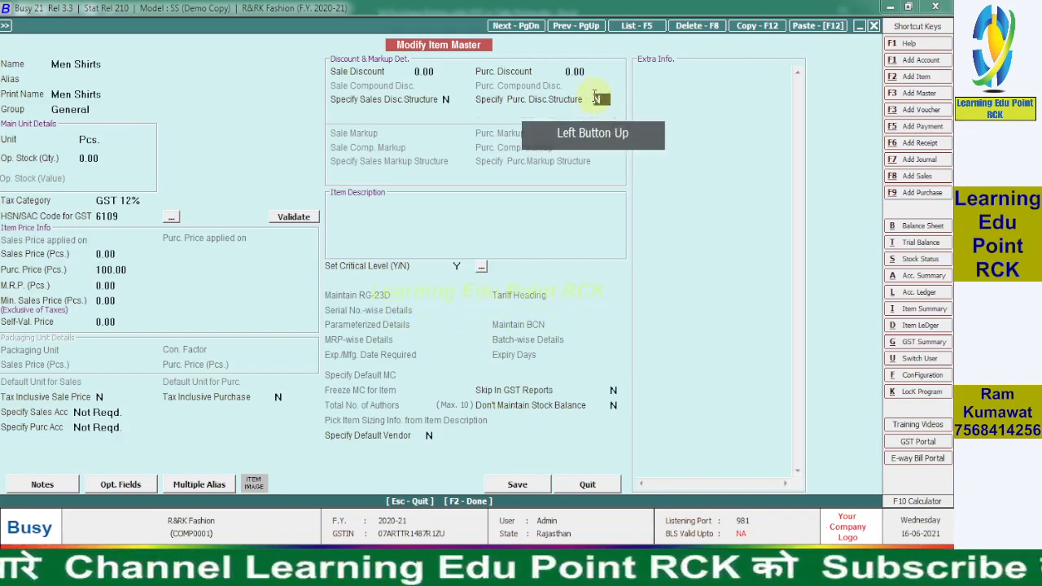
key(Return)
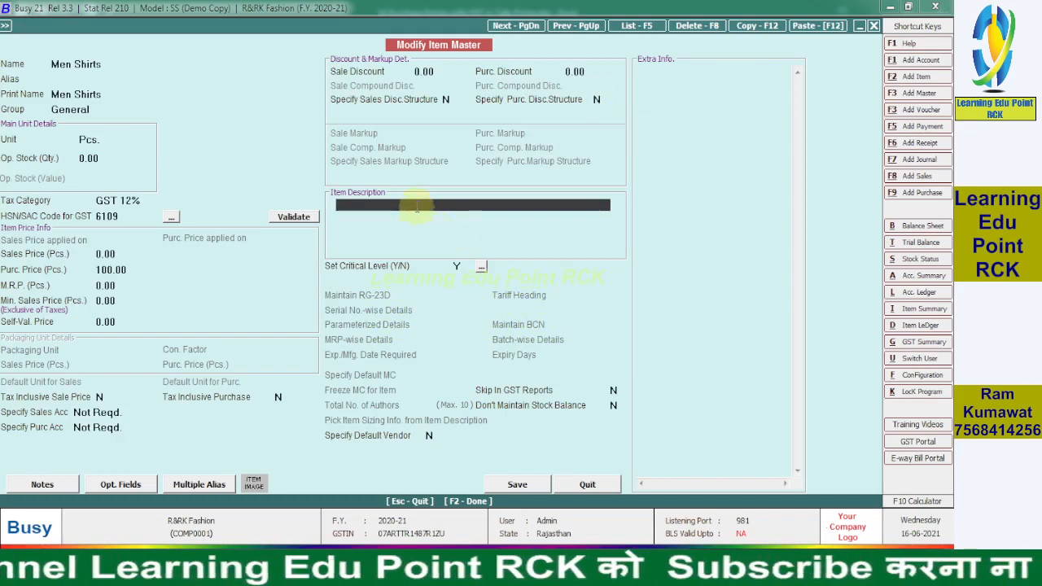
- Review the item description and critical stock levels of Men Shirts, and save the critical levels
click(379, 203)
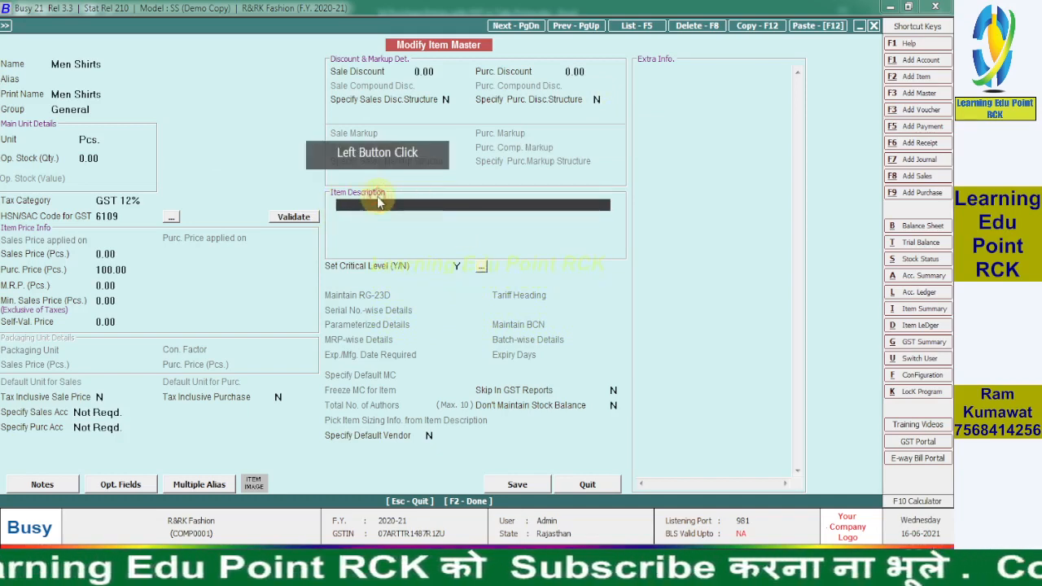
click(457, 265)
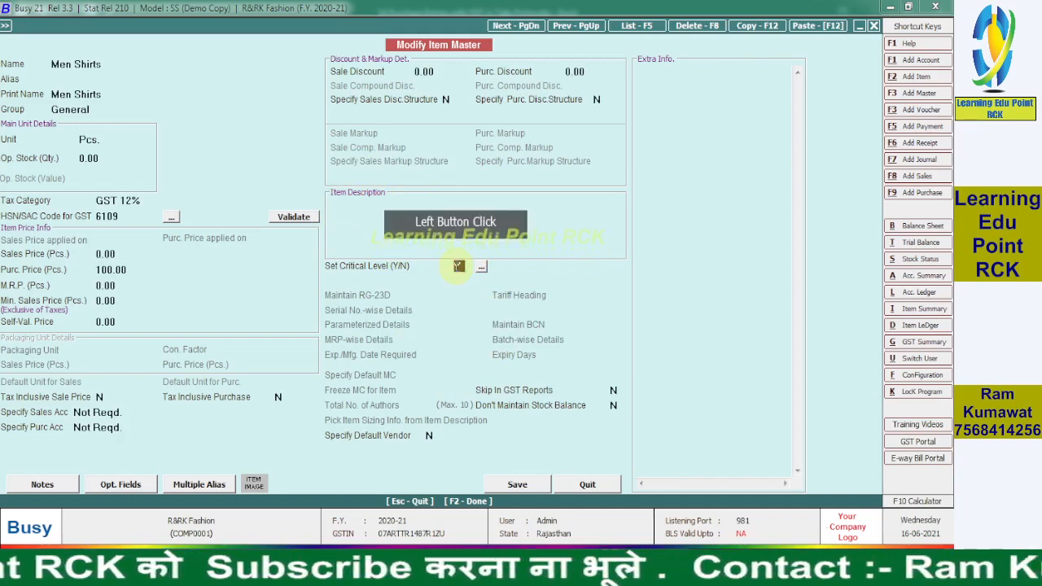
key(Return)
key(Return)
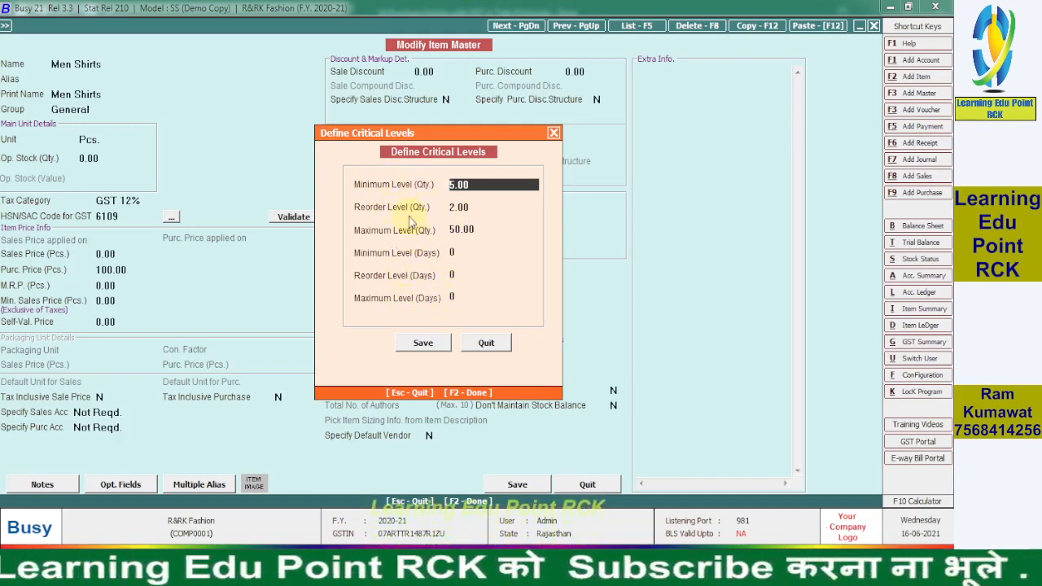
click(424, 343)
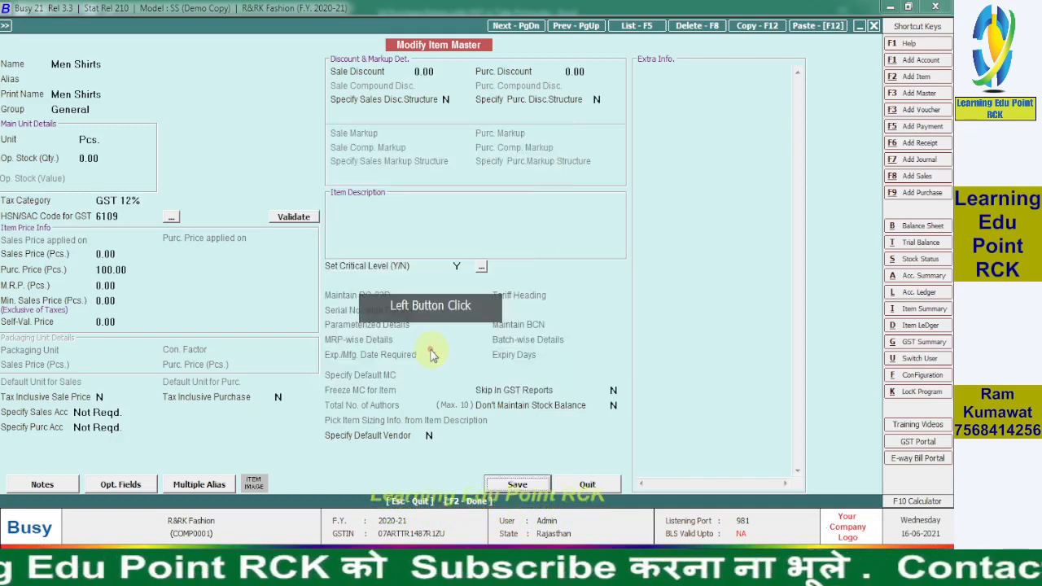
- Save the Men Shirts item master and close the list of items
click(504, 486)
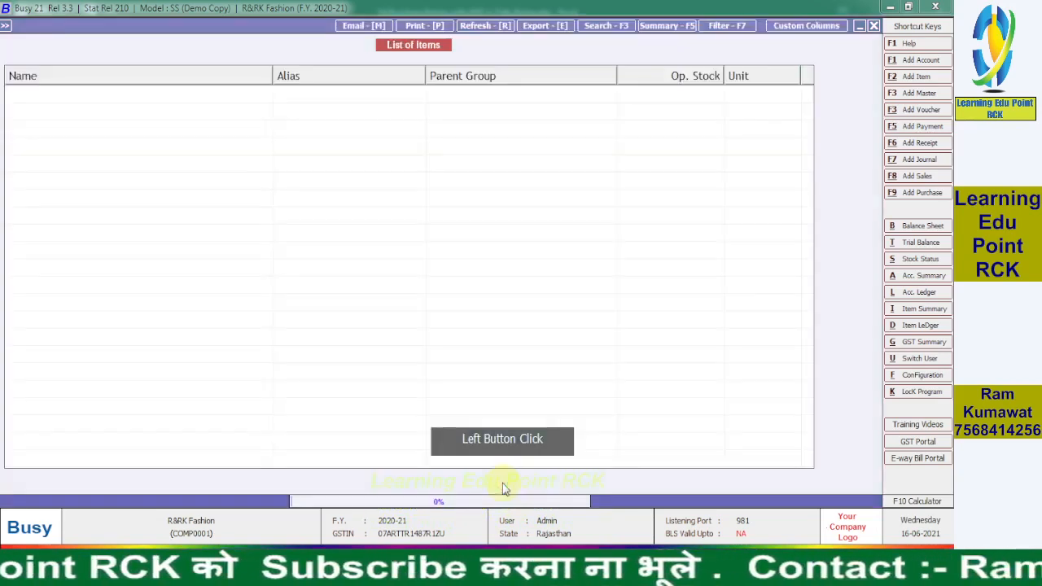
key(Escape)
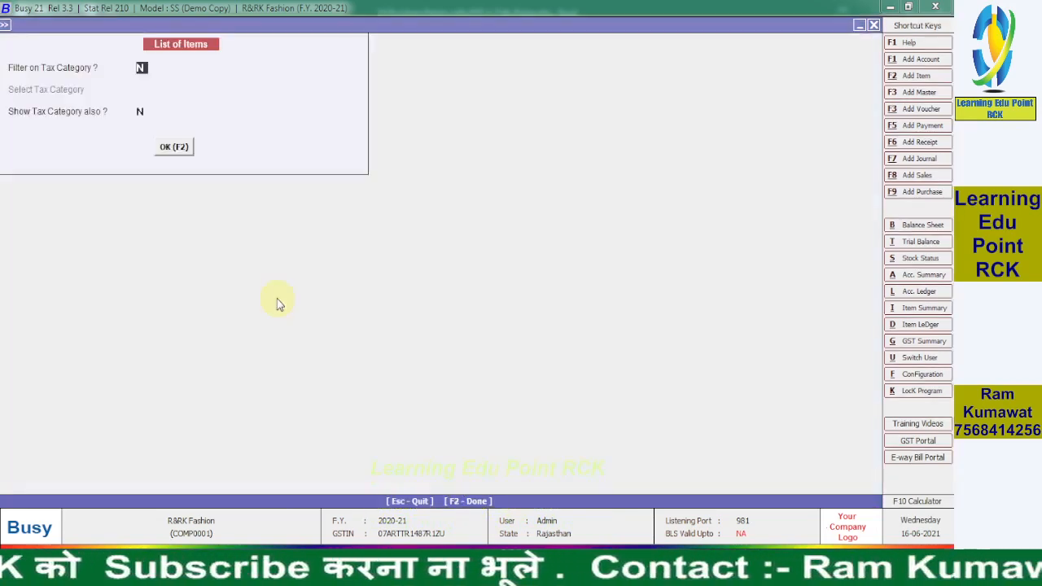
key(Escape)
key(Escape)
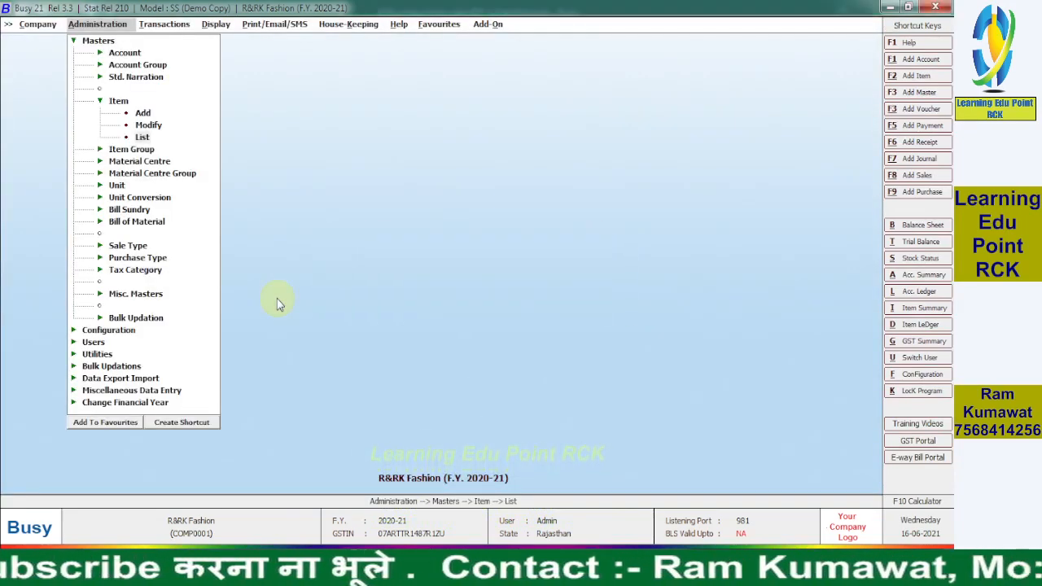
key(Escape)
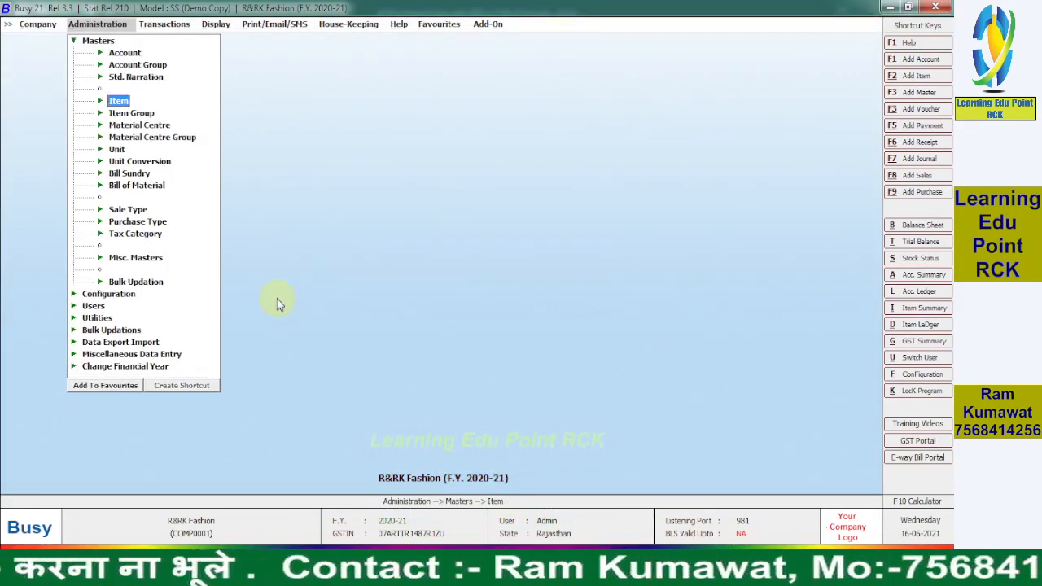
- Switch to the purchase entries workbook in Excel and review the items, GST rates and taxes of the Arun ELECTRONICS invoice
click(480, 563)
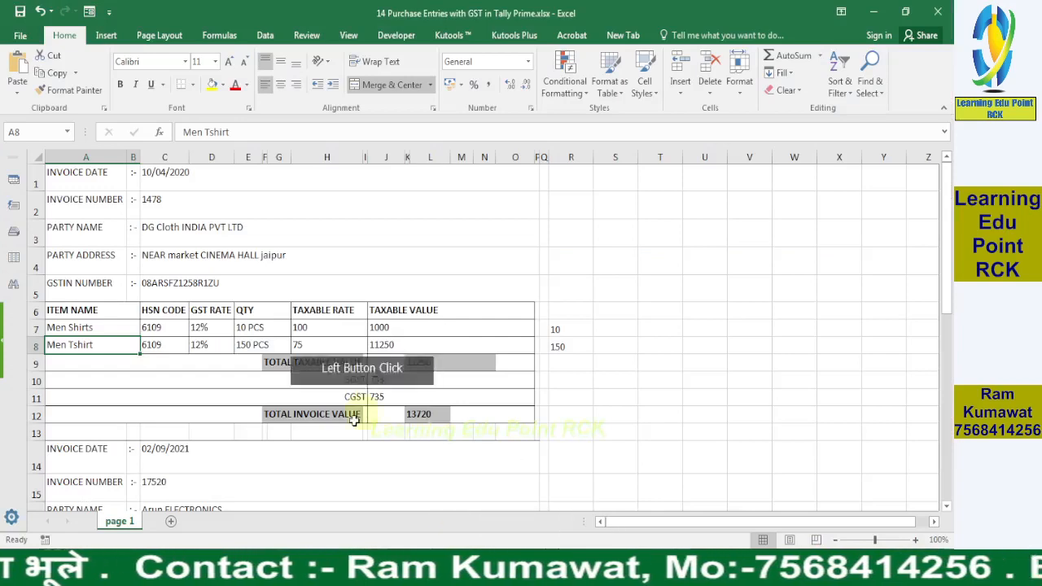
click(559, 442)
key(Down)
key(Down)
key(Down)
key(Down)
key(Down)
key(Down)
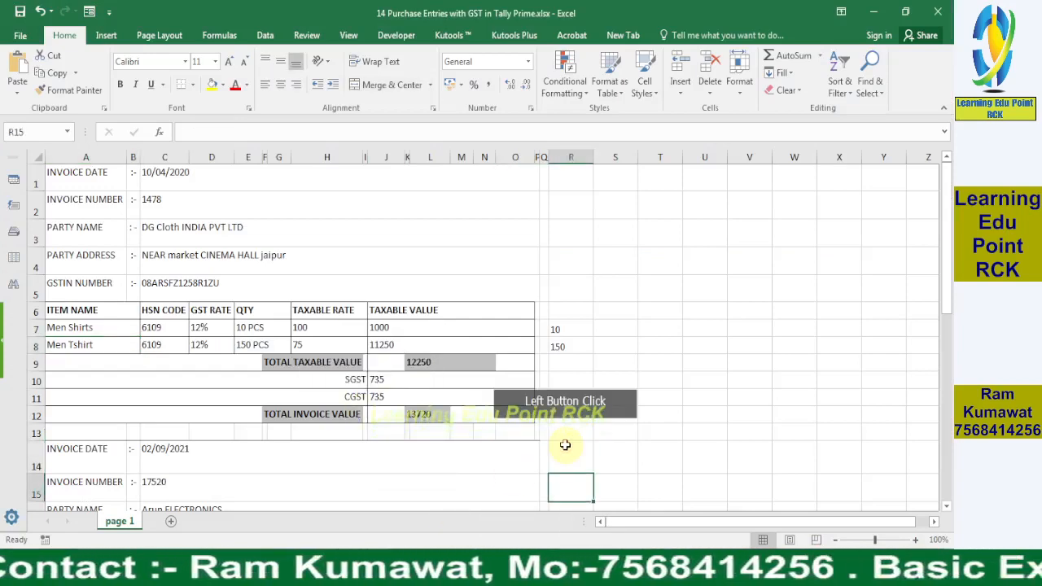
key(Down)
key(Down)
key(Down)
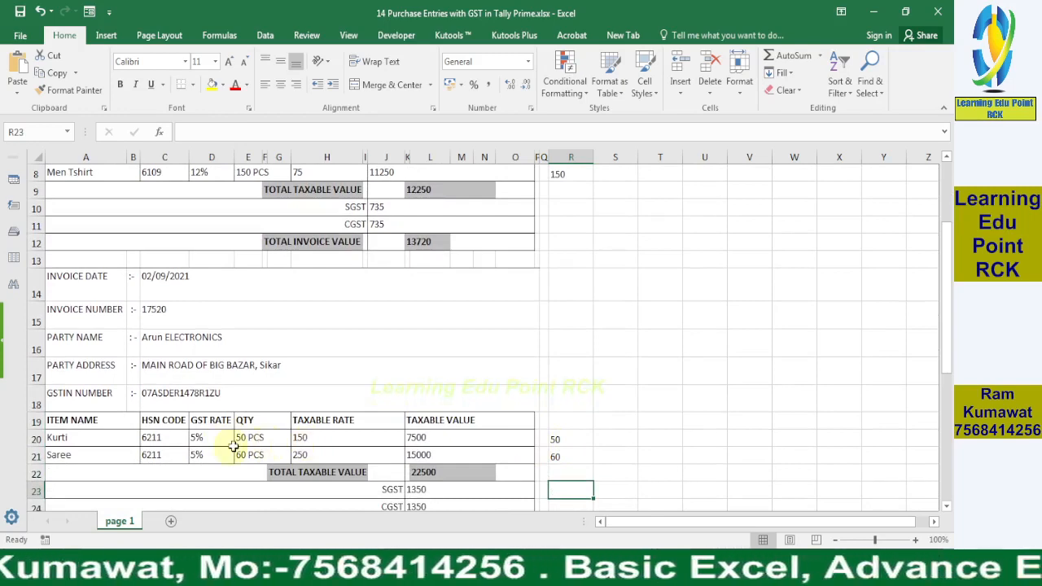
- Calculate the SGST and CGST of the Arun ELECTRONICS invoice at 5% of the taxable total, using =L22*5% for SGST
click(410, 489)
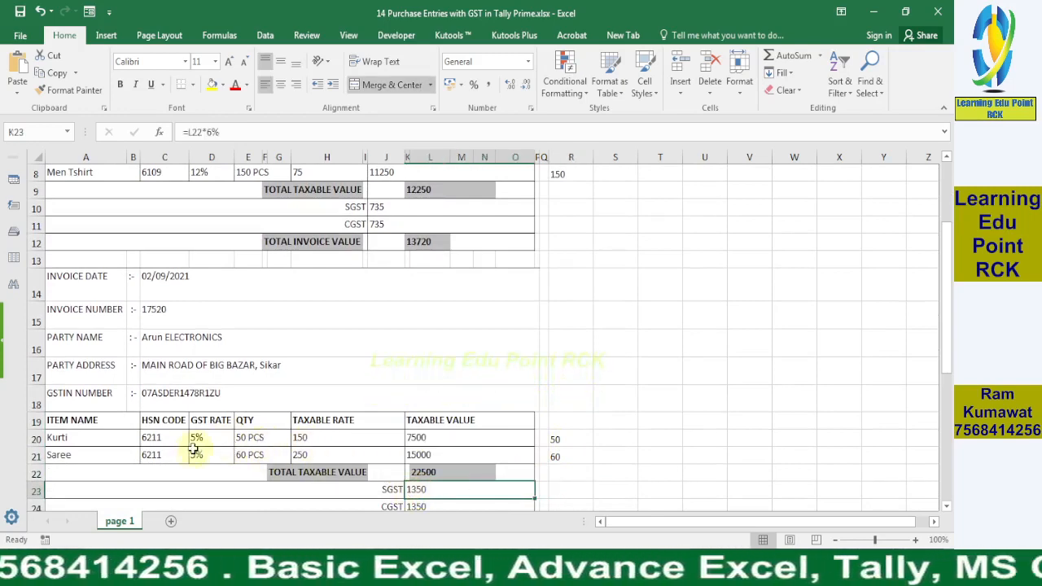
click(212, 132)
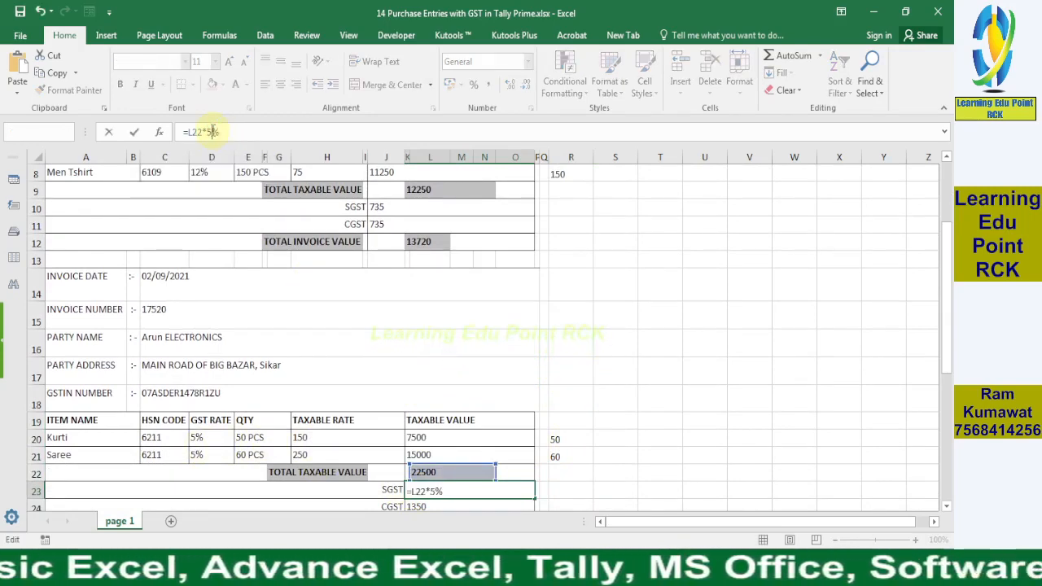
key(Return)
key(Return)
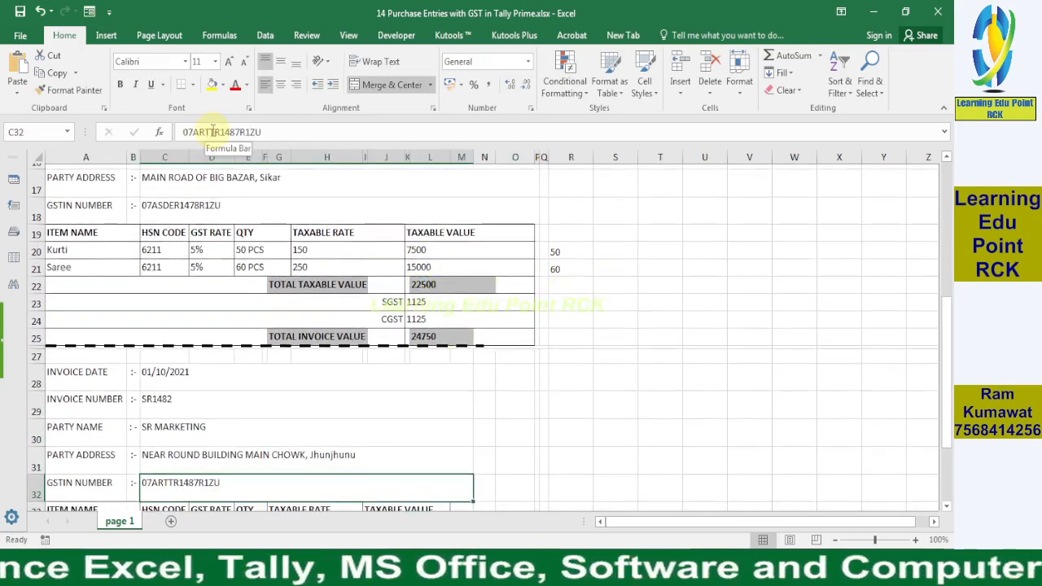
- Set the SGST formula of the SR MARKETING invoice to =J36*9%
key(Down)
key(Down)
key(Down)
key(Down)
key(Down)
key(Down)
key(Up)
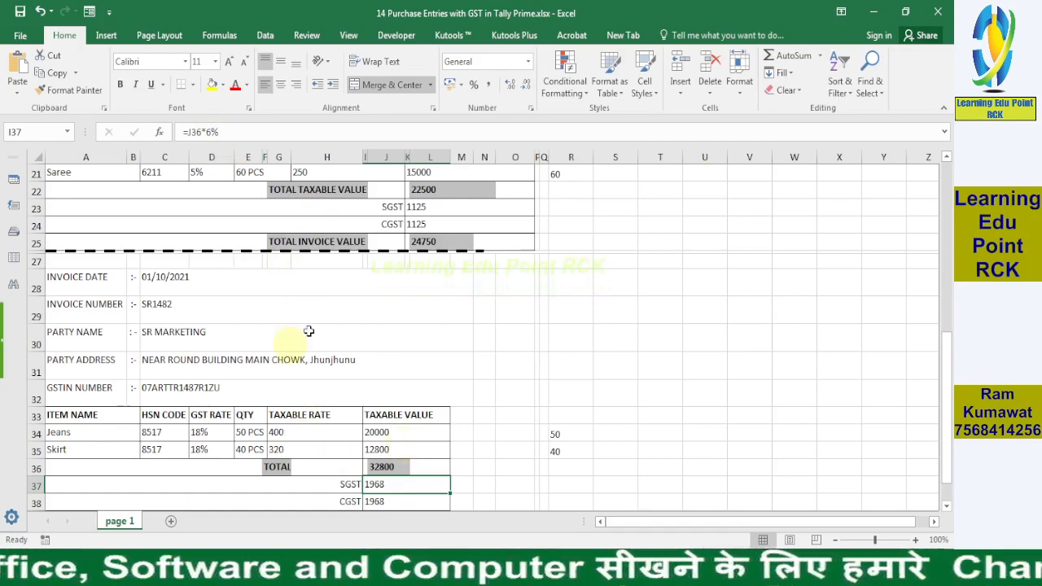
click(376, 483)
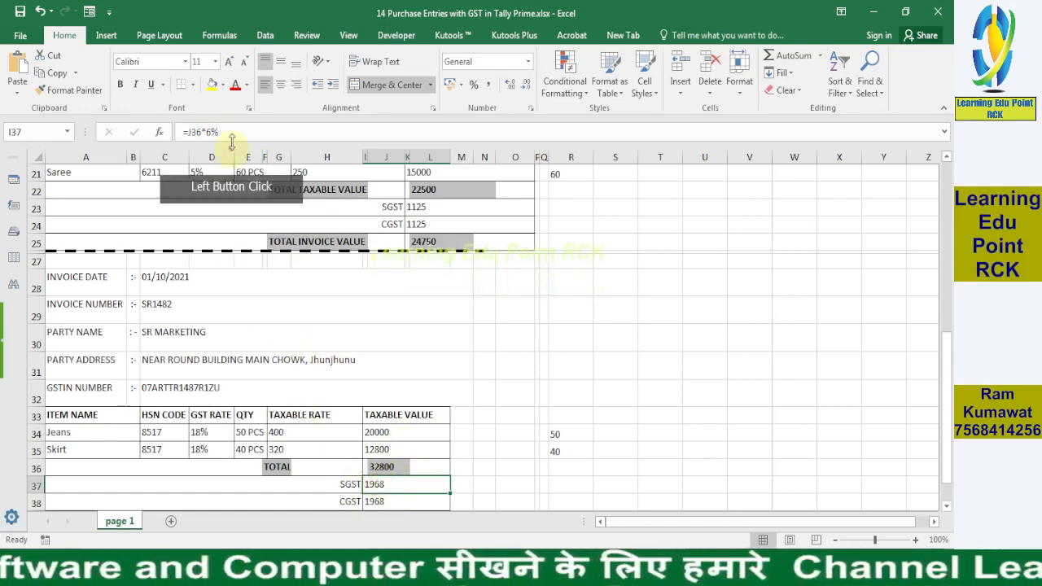
click(213, 133)
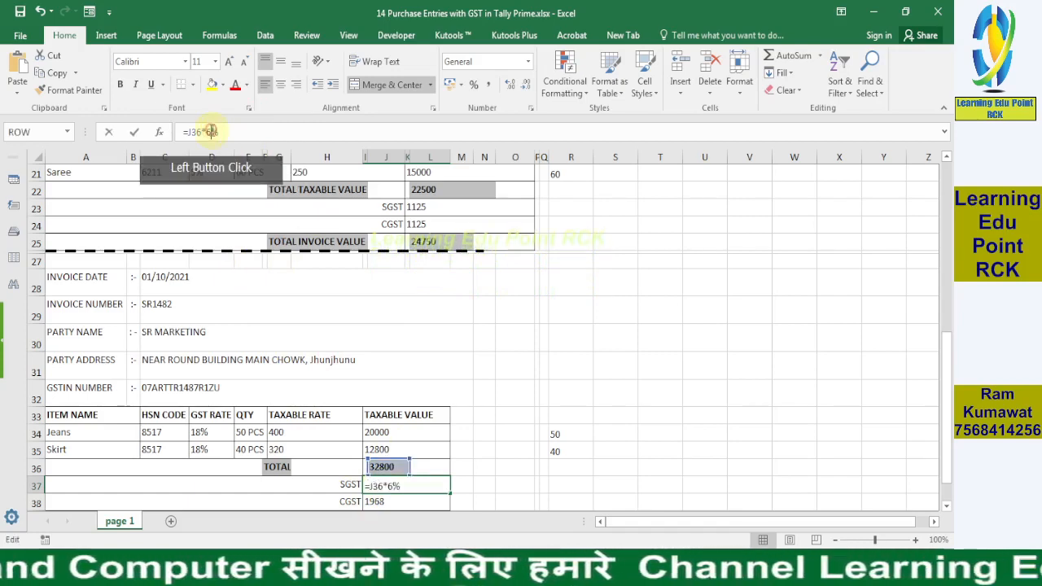
key(BackSpace)
text(8)
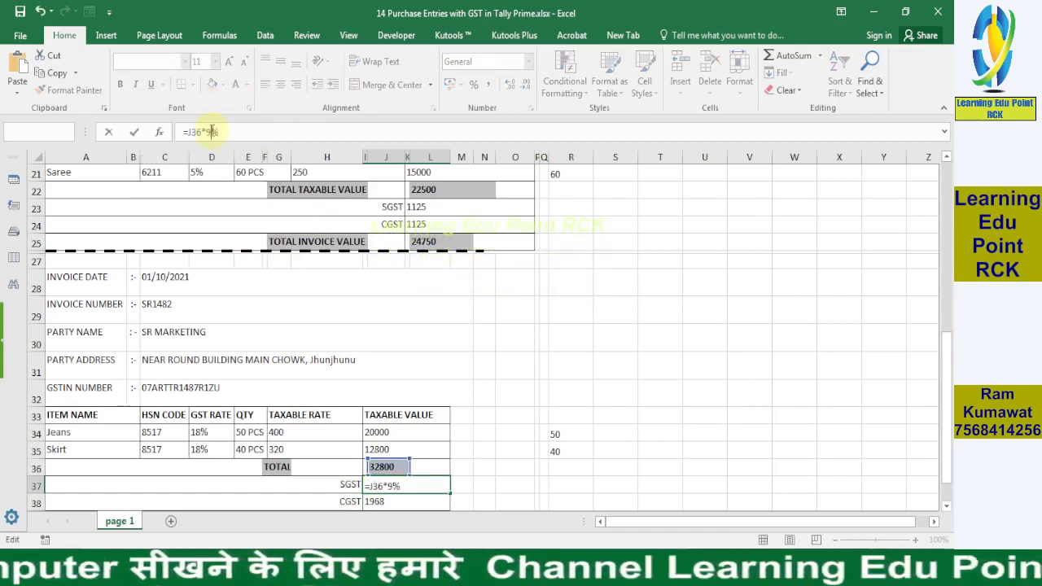
key(Return)
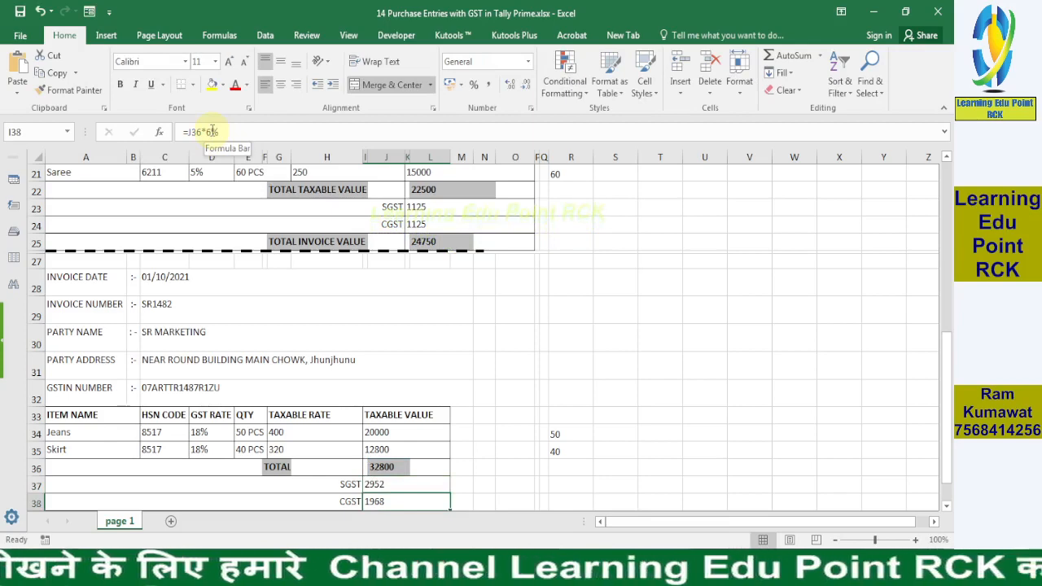
- Change the percentage in the CGST formula of the SR MARKETING invoice
click(211, 132)
key(BackSpace)
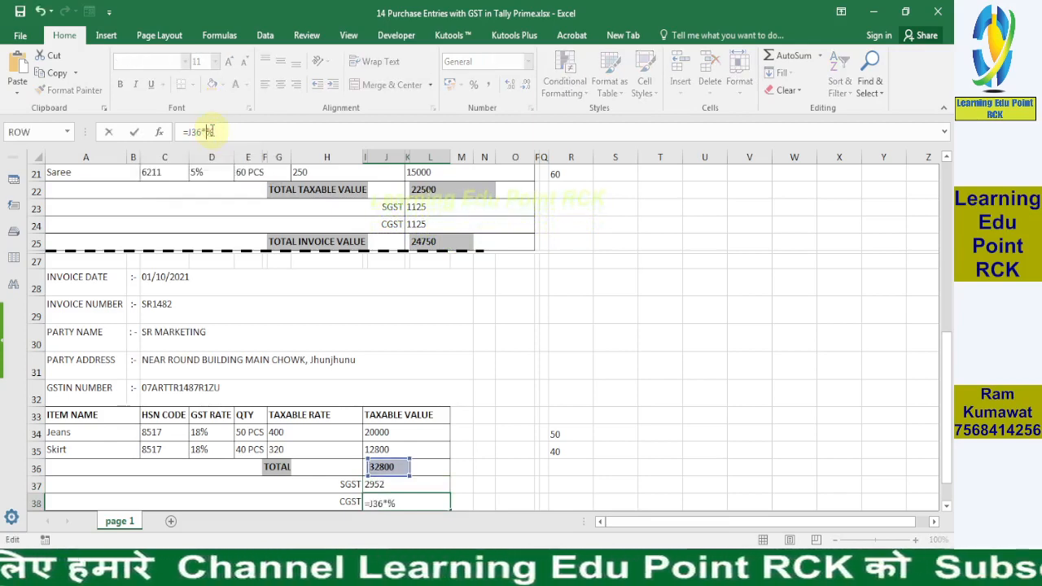